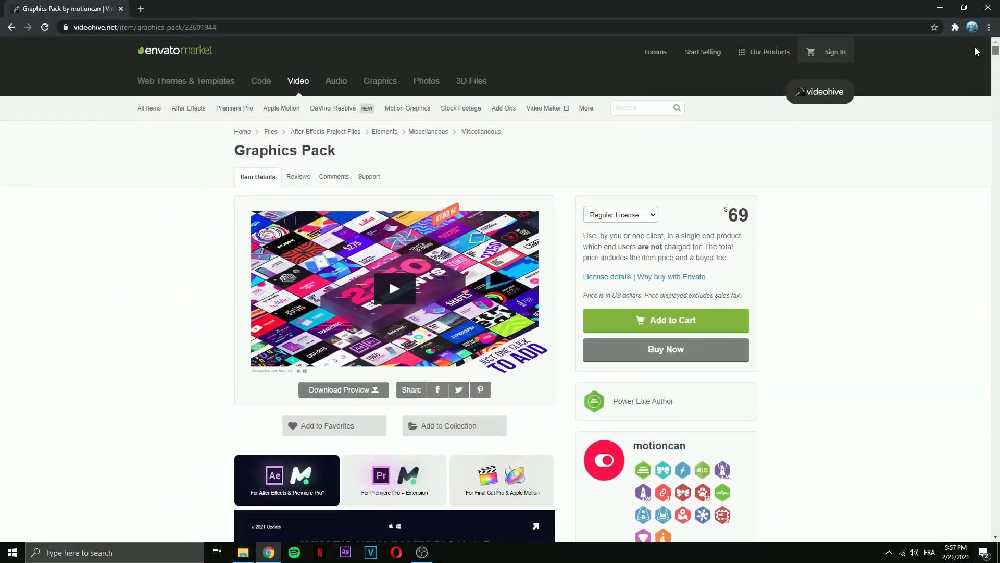
Look through the Graphics Pack item page on Videohive, from its preview to the Essential Graphics section.
scroll(976, 52, down, 5)
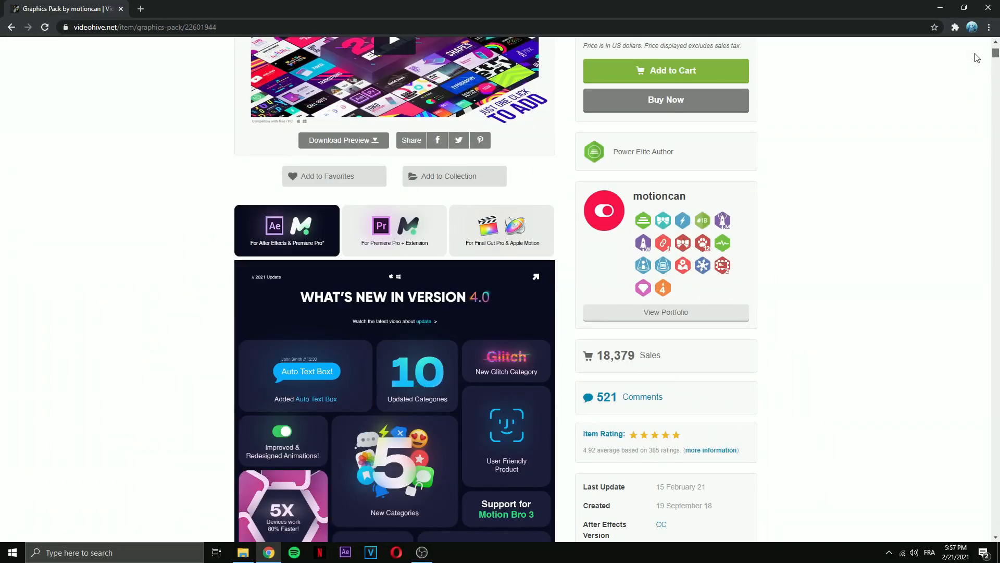
scroll(976, 55, down, 1)
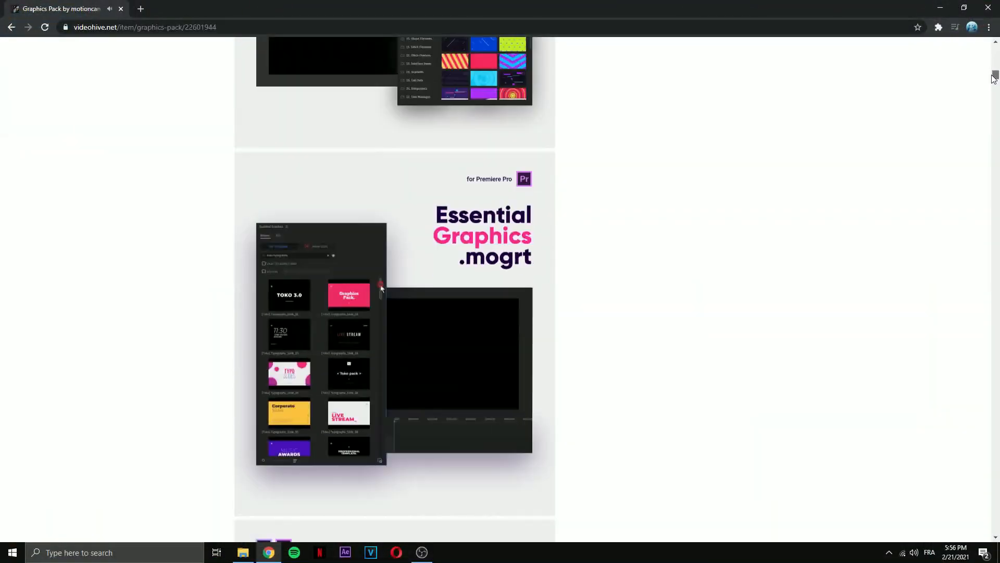
mouse_move(993, 44)
mouse_down()
mouse_move(992, 93)
mouse_move(949, 202)
mouse_move(951, 227)
mouse_move(974, 44)
mouse_up()
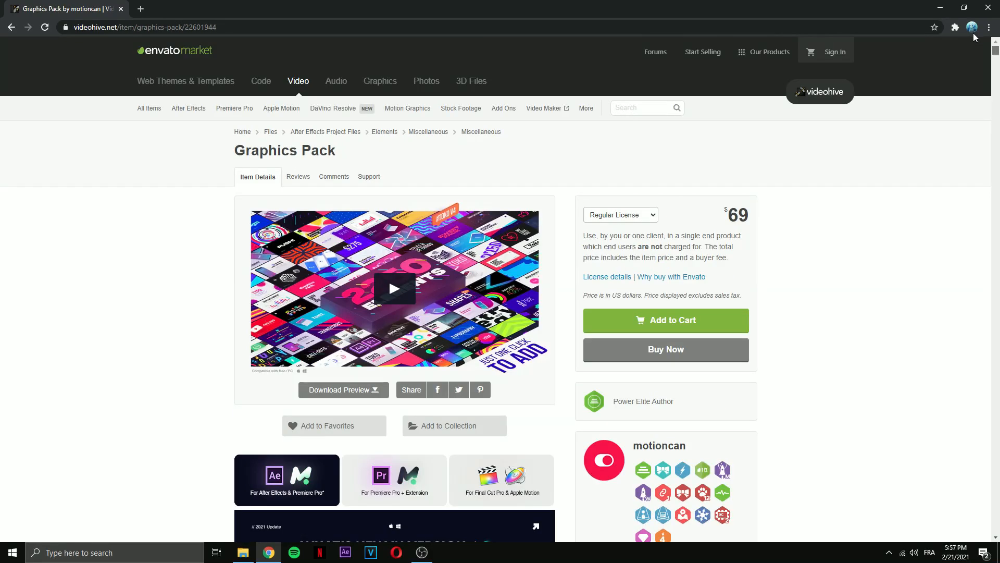
drag(977, 54, 976, 60)
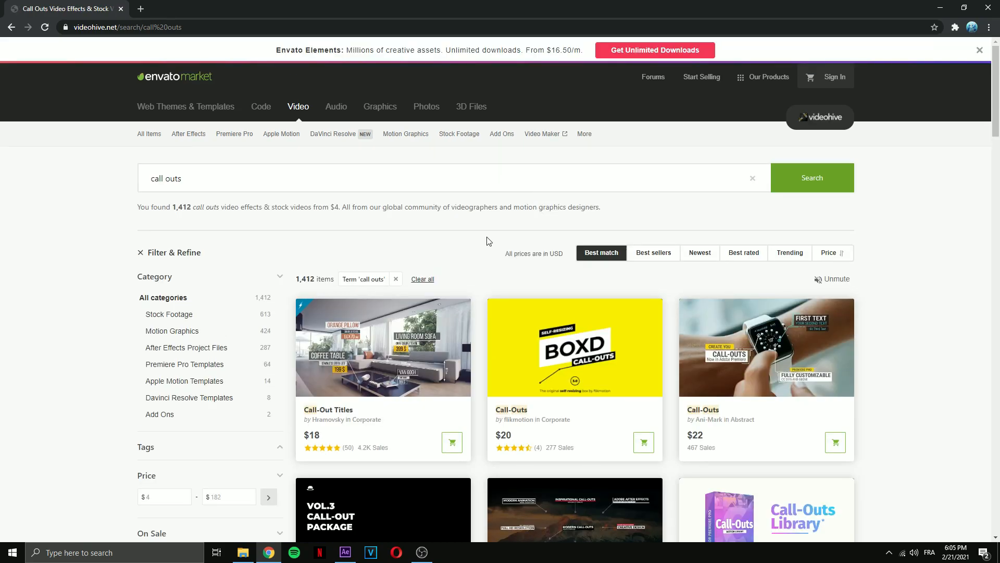
Browse the Videohive search results for "call outs" and compare the listed packs and prices.
scroll(457, 253, down, 8)
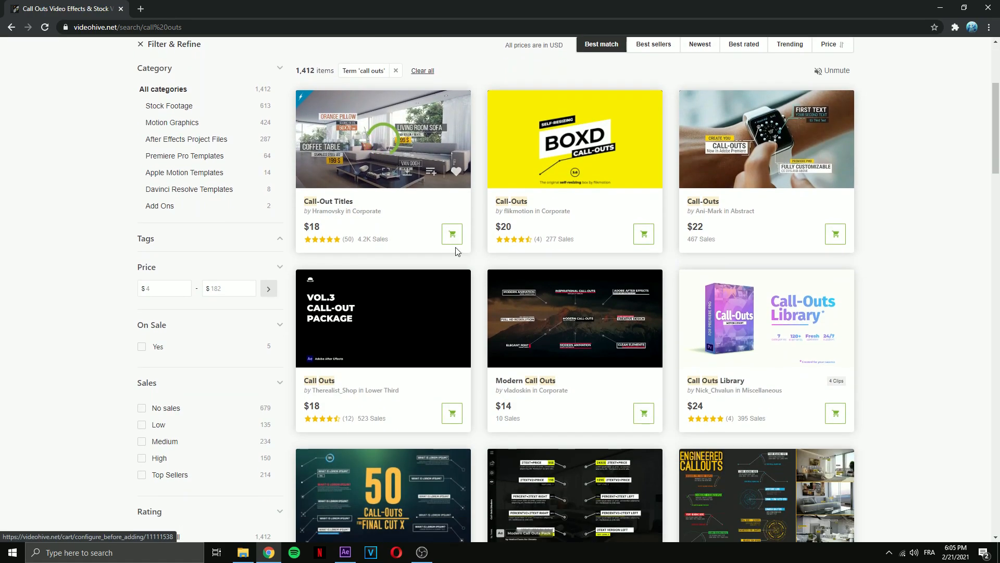
scroll(460, 251, down, 2)
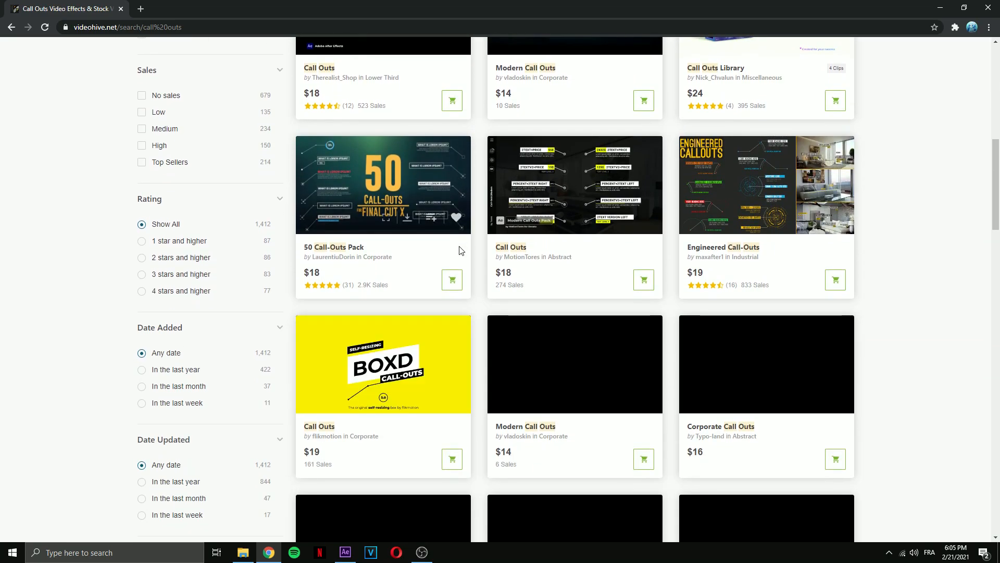
scroll(464, 252, down, 2)
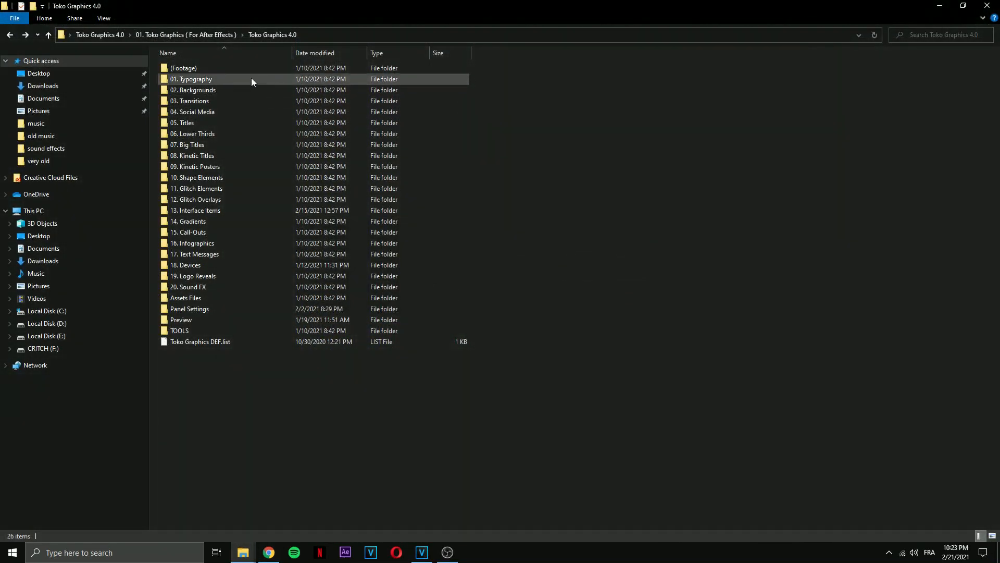
Switch to File Explorer, look through the slide projects in the 01. Typography folder and return to the Toko Graphics 4.0 folder.
click(226, 86)
click(218, 111)
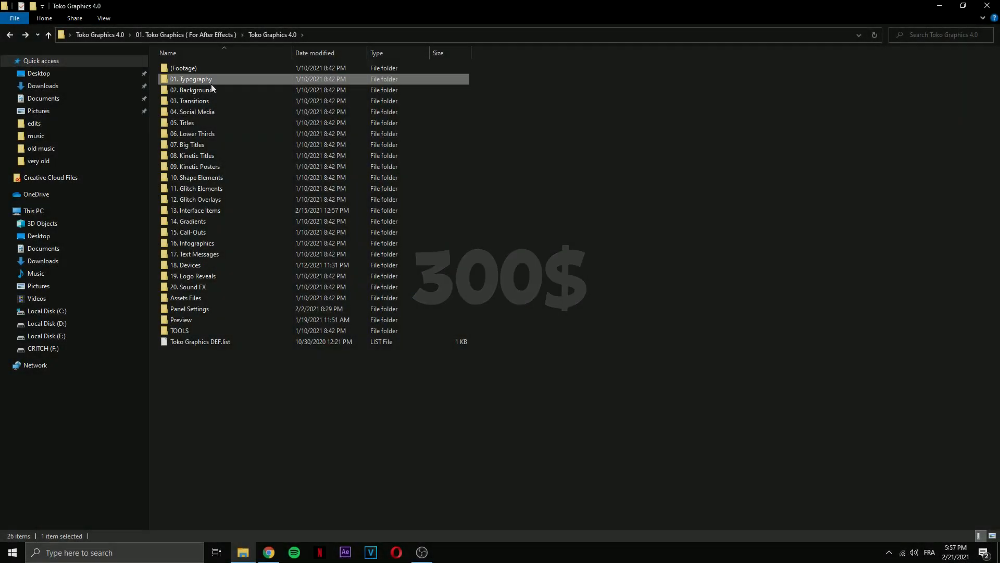
double_click(211, 83)
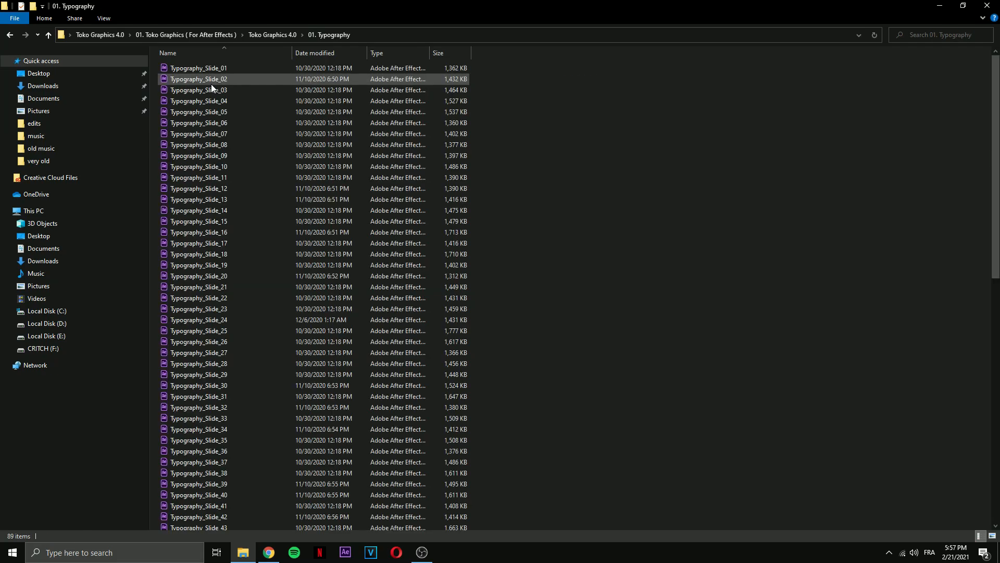
scroll(211, 84, down, 7)
scroll(208, 89, up, 5)
click(10, 34)
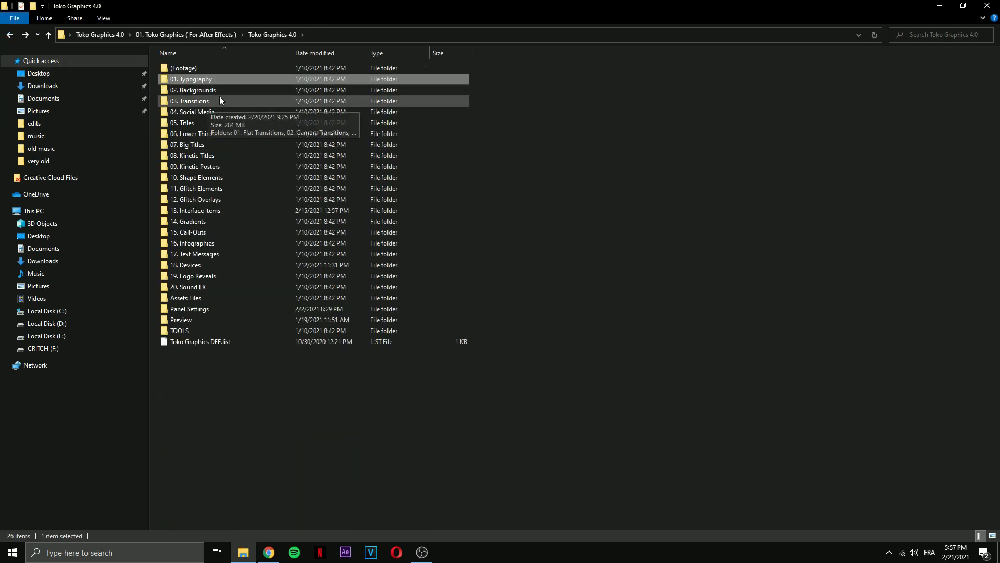
Check the 02. Backgrounds folder and look through the projects in 03. Transitions > 01. Flat Transitions.
double_click(219, 94)
click(10, 34)
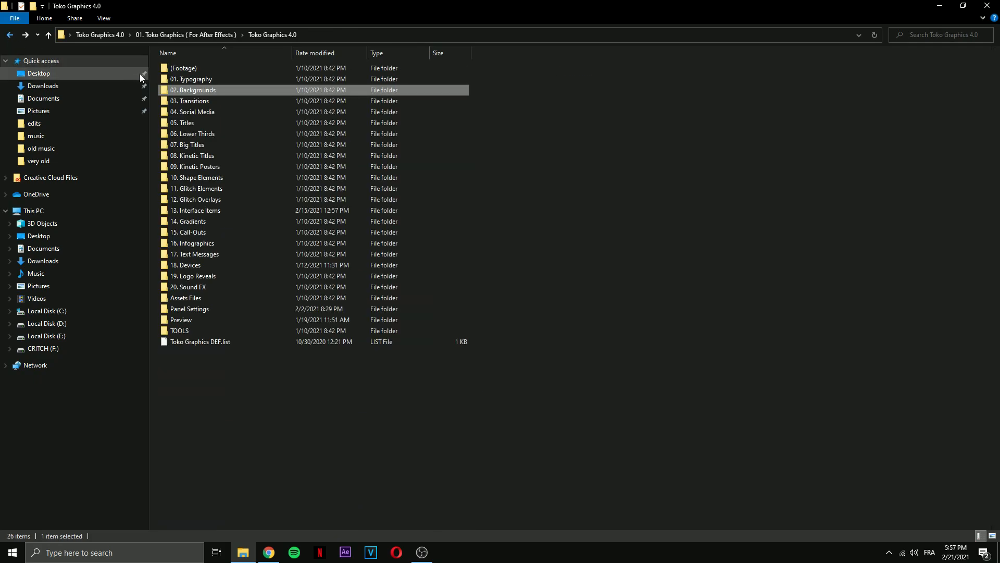
double_click(220, 101)
double_click(230, 69)
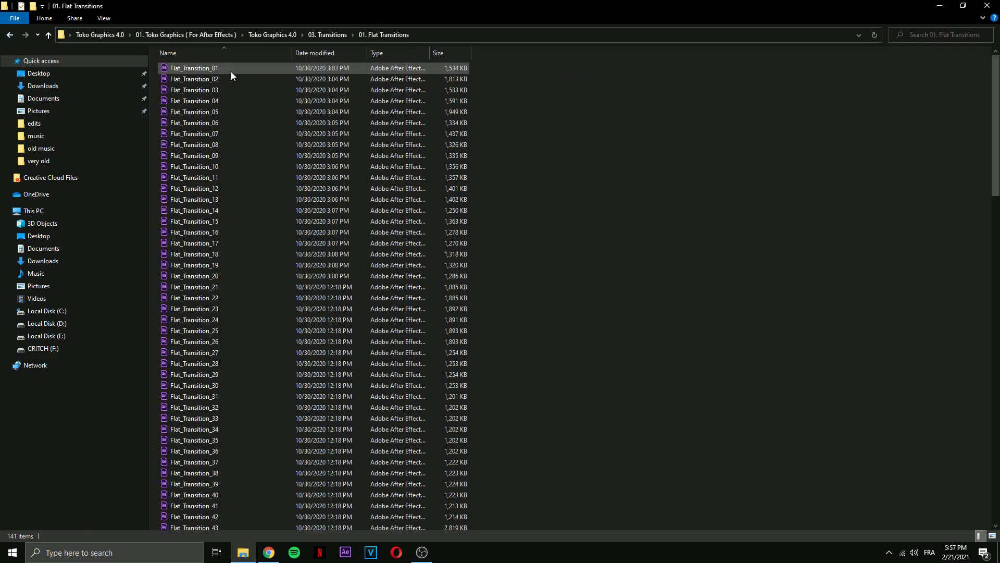
scroll(231, 73, down, 9)
Return to the pack's main Toko Graphics 4.0 folder and open the Download Fonts file.
click(10, 35)
double_click(264, 80)
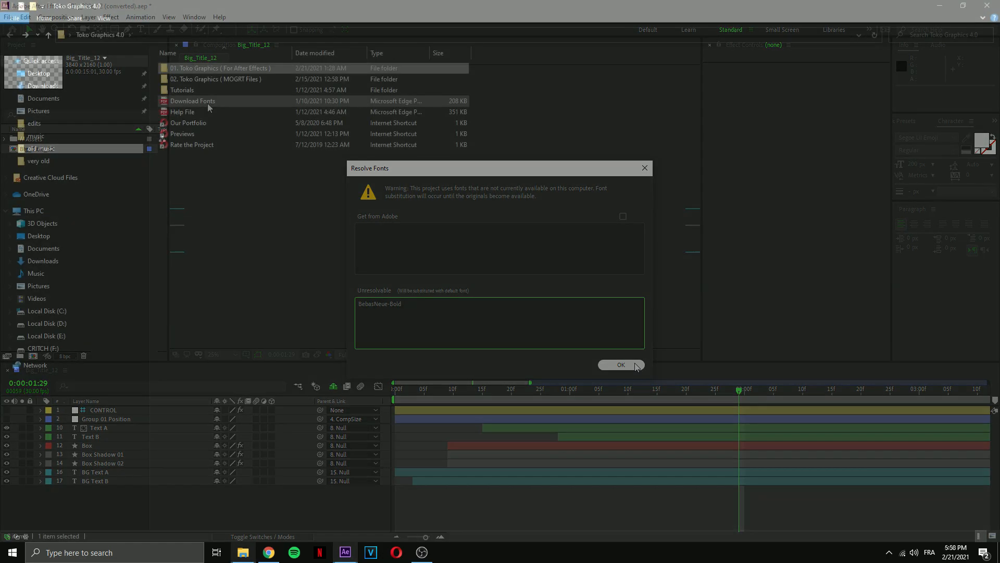
click(208, 102)
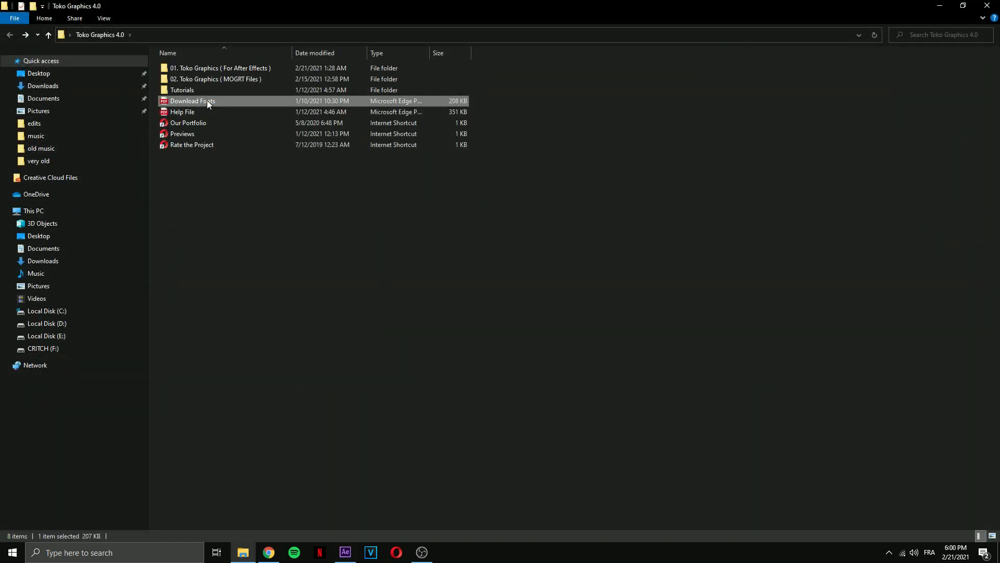
double_click(207, 100)
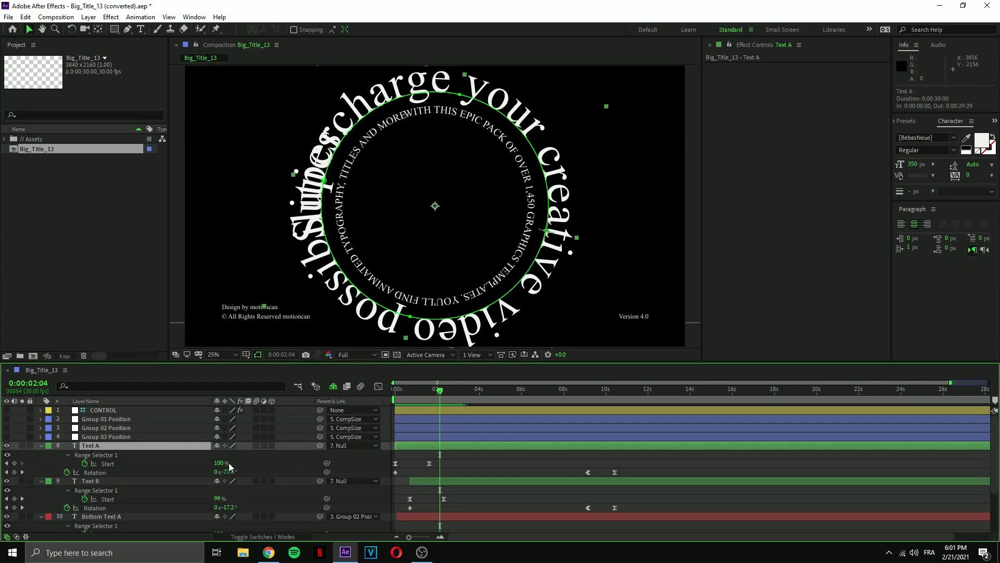
Set the font of the Text A layer in Big_Title_13 to BD Cartoon Shout.
click(954, 138)
scroll(900, 261, up, 3)
click(900, 269)
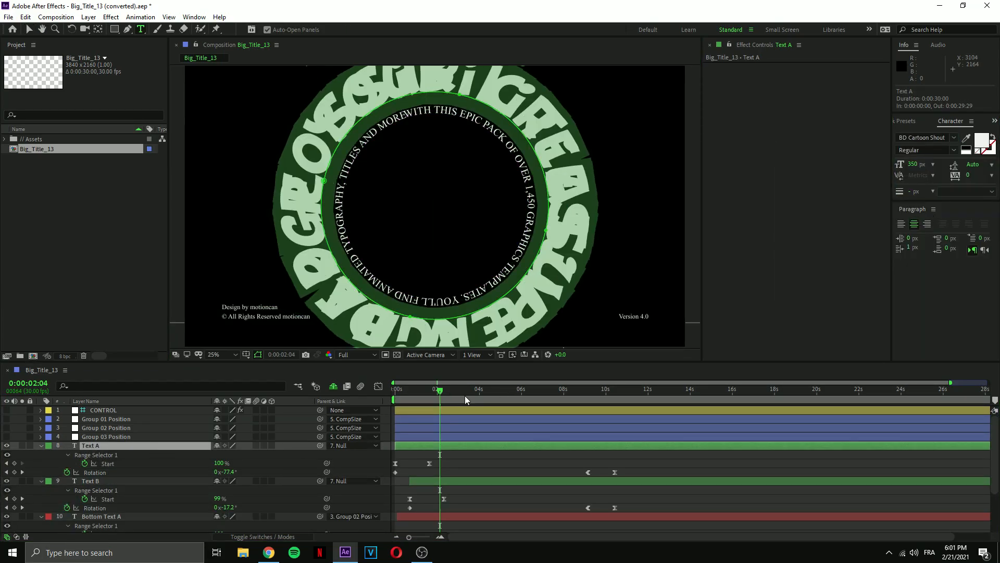
Reduce the Text A font size to 168 px and preview the title animation from the beginning.
click(91, 445)
drag(913, 164, 828, 172)
key(Home)
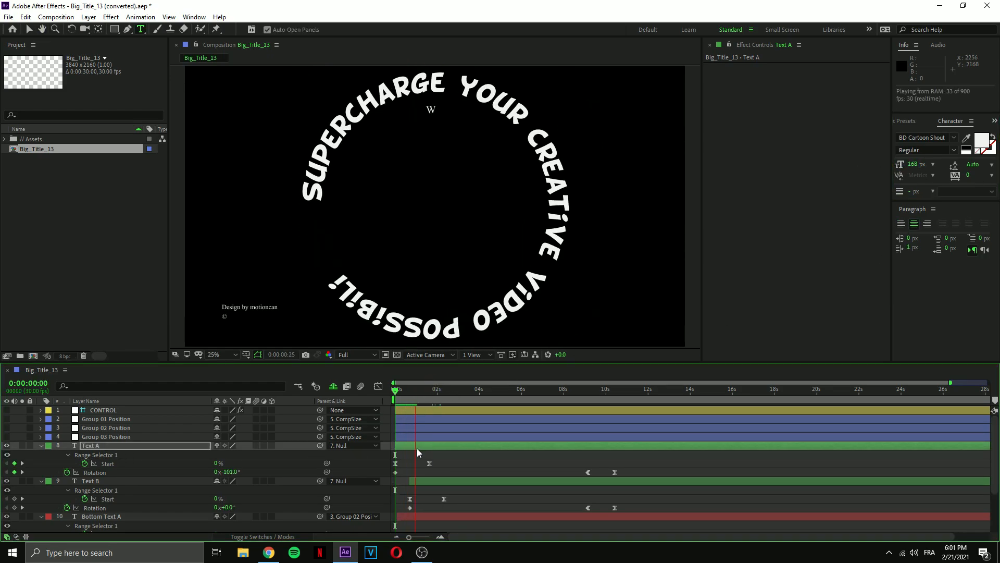
key(space)
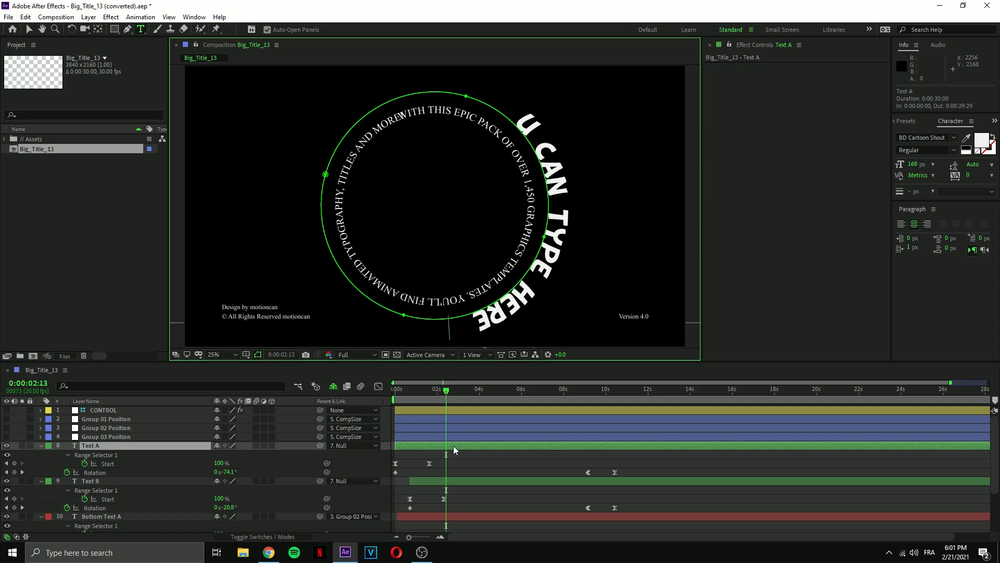
Append "WHAT EVER U WANT" to the circular Text A title and delete the added words.
text(WHAT EVER U WANT)
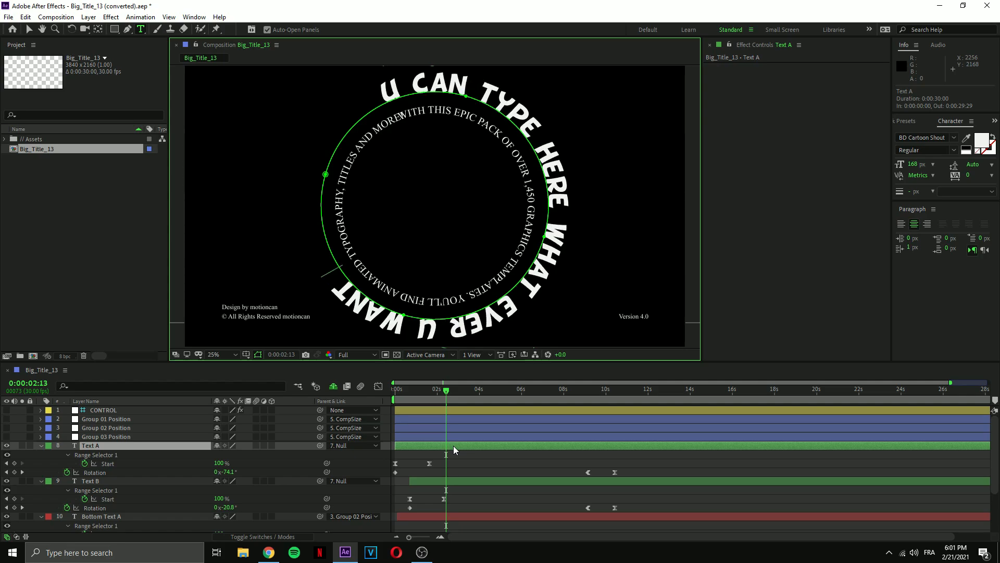
key(BackSpace)
key(BackSpace)
key(BackSpace)
key(BackSpace)
key(BackSpace)
key(BackSpace)
key(BackSpace)
key(BackSpace)
key(BackSpace)
key(BackSpace)
key(BackSpace)
key(BackSpace)
key(BackSpace)
key(BackSpace)
key(BackSpace)
key(BackSpace)
key(BackSpace)
key(BackSpace)
key(BackSpace)
key(BackSpace)
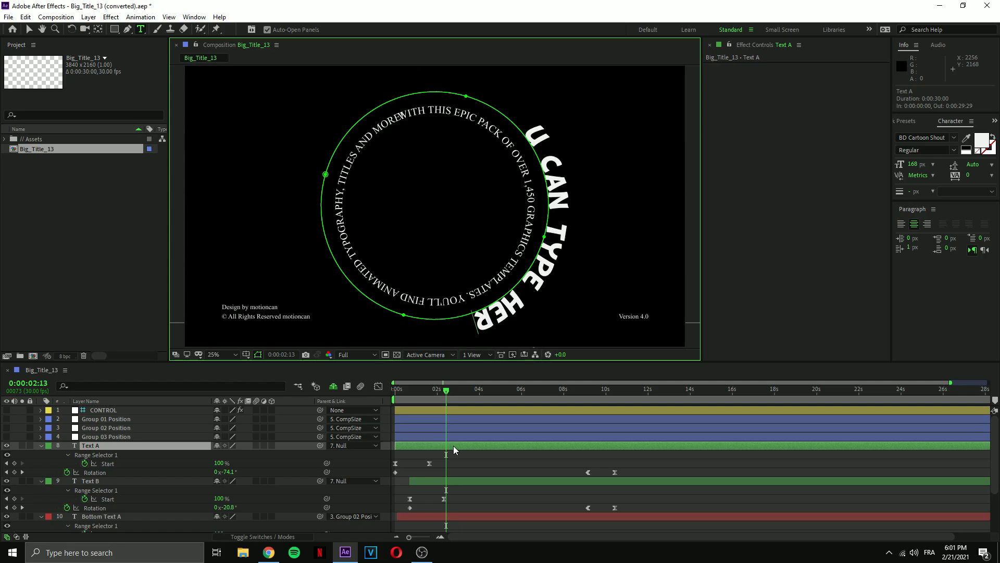
Switch to File Explorer and open the Social_Media_50 project from the 04. Social Media folder.
key(alt+Tab)
double_click(221, 114)
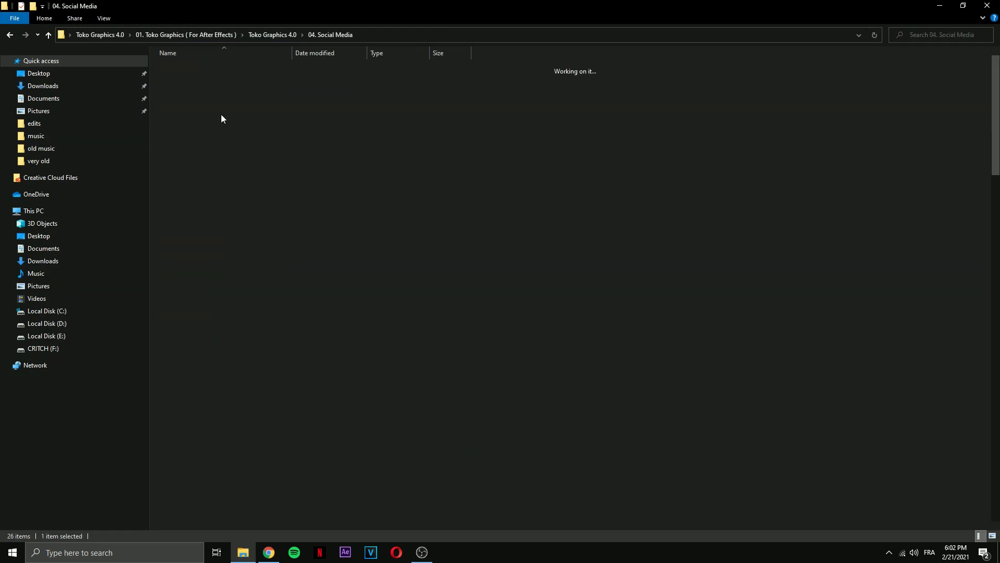
scroll(220, 115, down, 10)
double_click(226, 156)
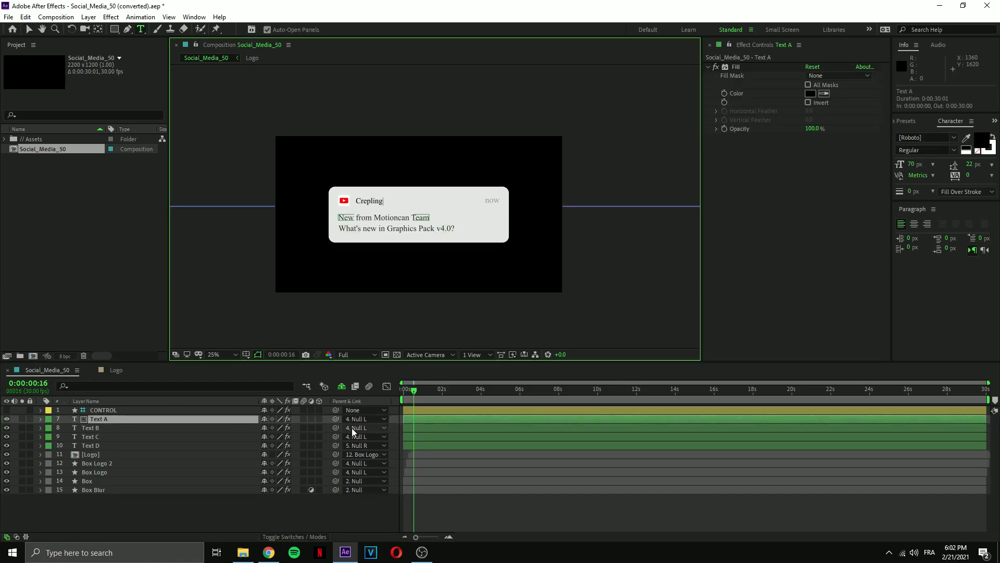
Change the notification's time text in layer Text D to "8 hours ago" and select the Box Logo layer.
click(110, 446)
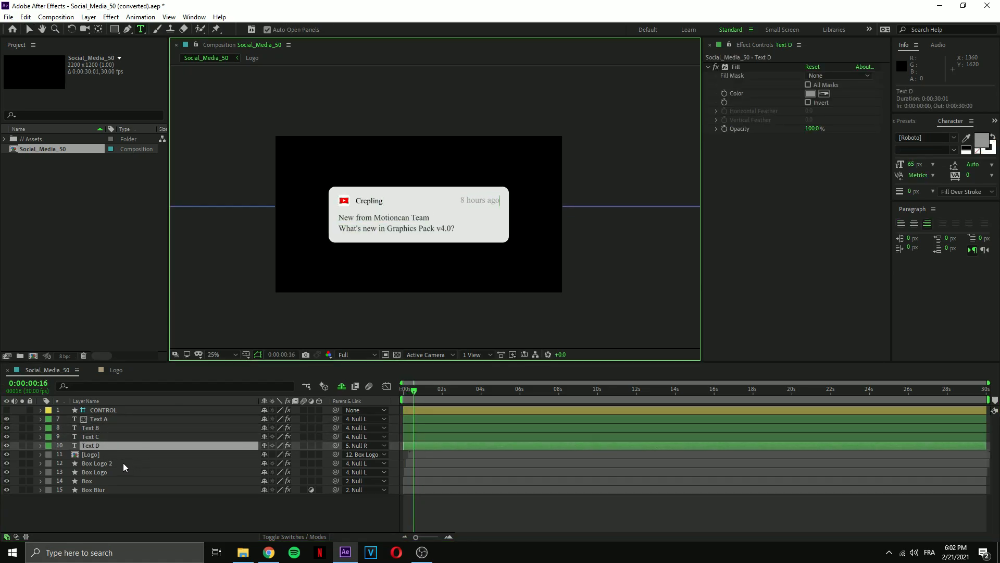
click(106, 464)
click(104, 473)
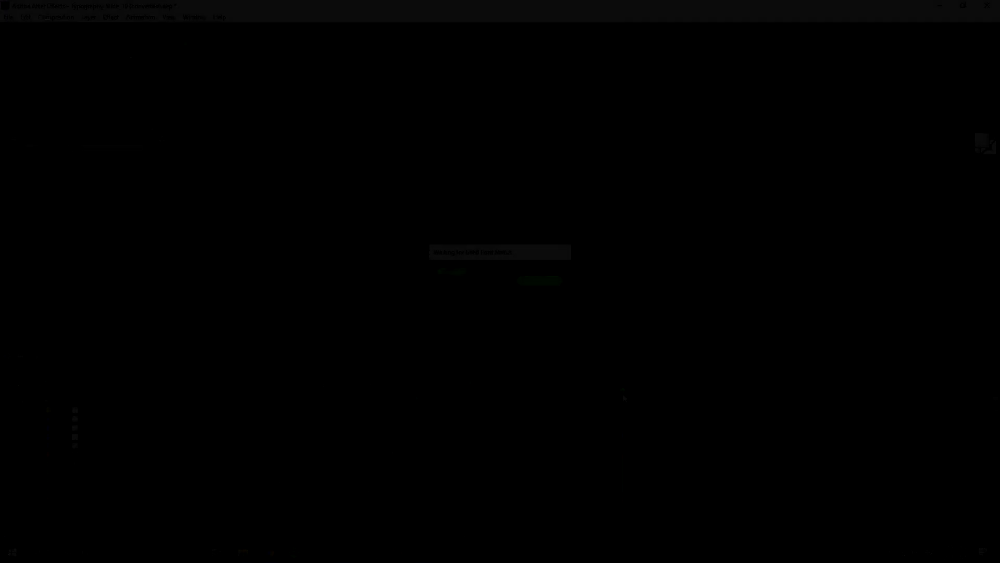
Play the Typography_Slide_10 animation from the start and scrub through its first second.
drag(620, 397, 402, 428)
key(space)
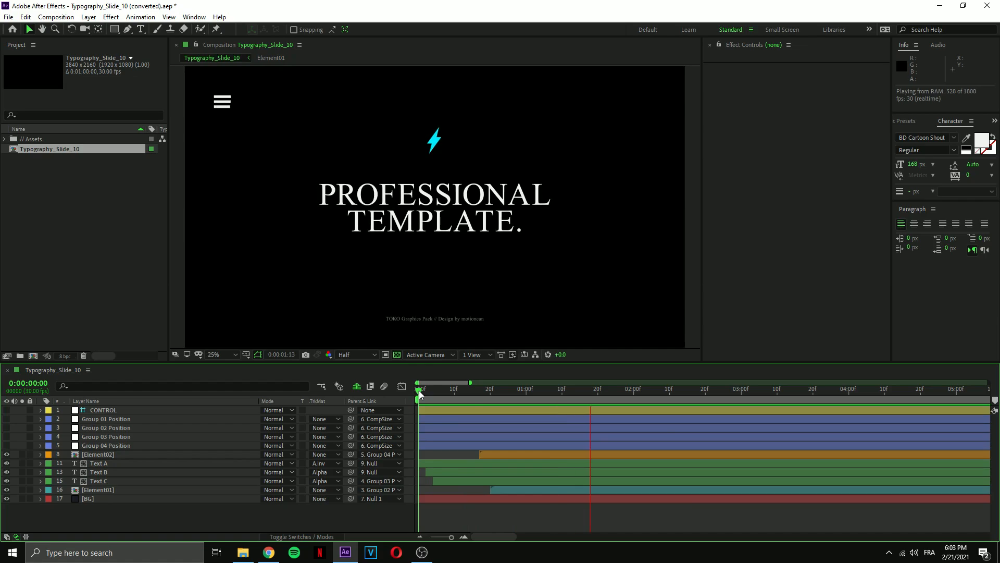
drag(420, 394, 526, 403)
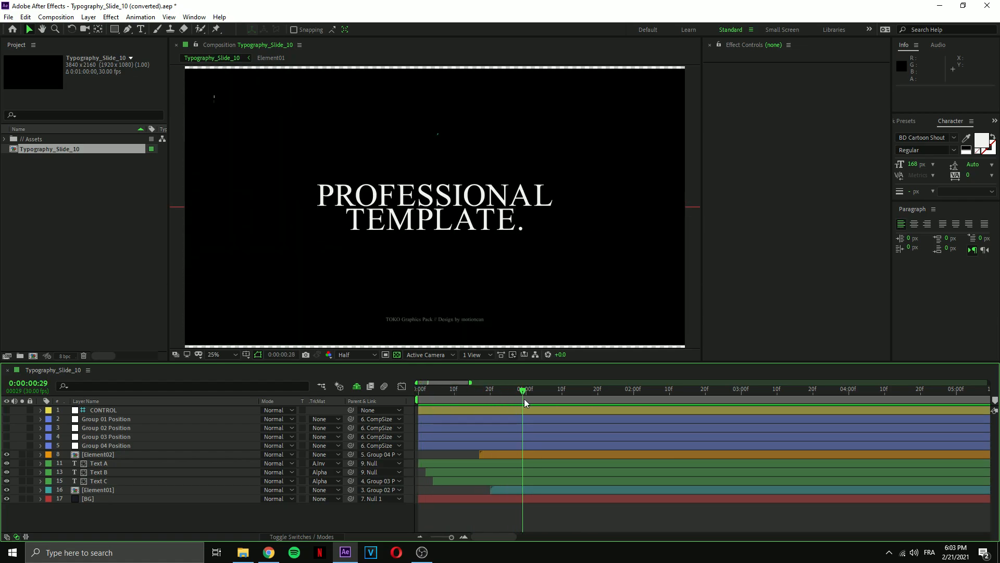
click(357, 386)
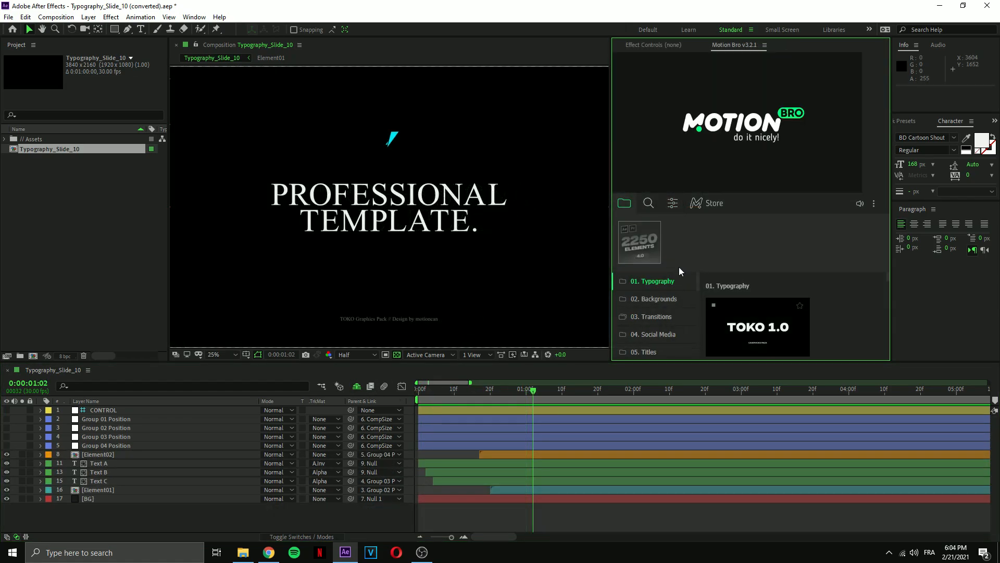
Enlarge the Motion Bro panel in height and width and browse its 01. Typography template previews.
scroll(762, 313, down, 1)
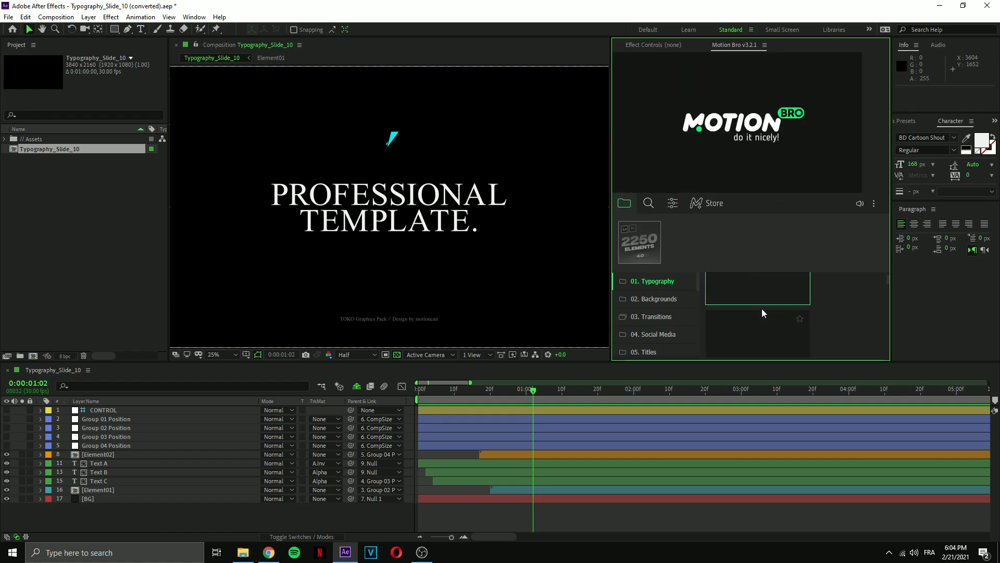
drag(753, 364, 752, 442)
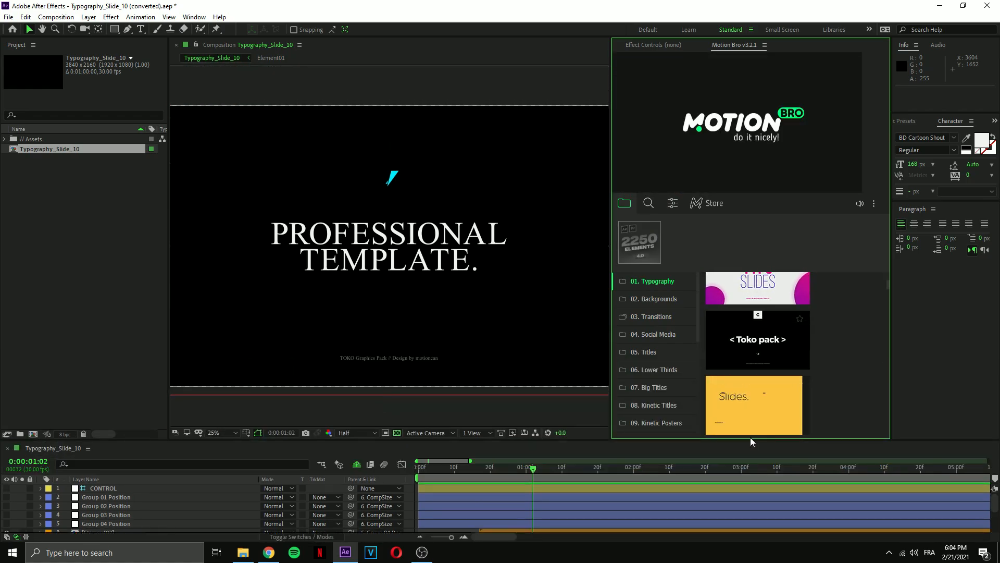
drag(611, 289, 514, 294)
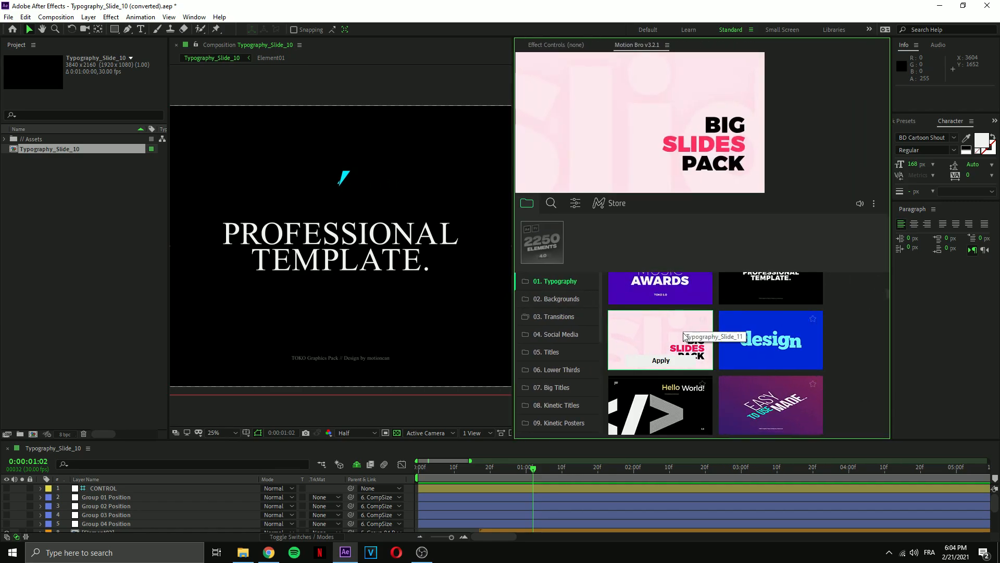
scroll(737, 341, down, 1)
mouse_move(672, 325)
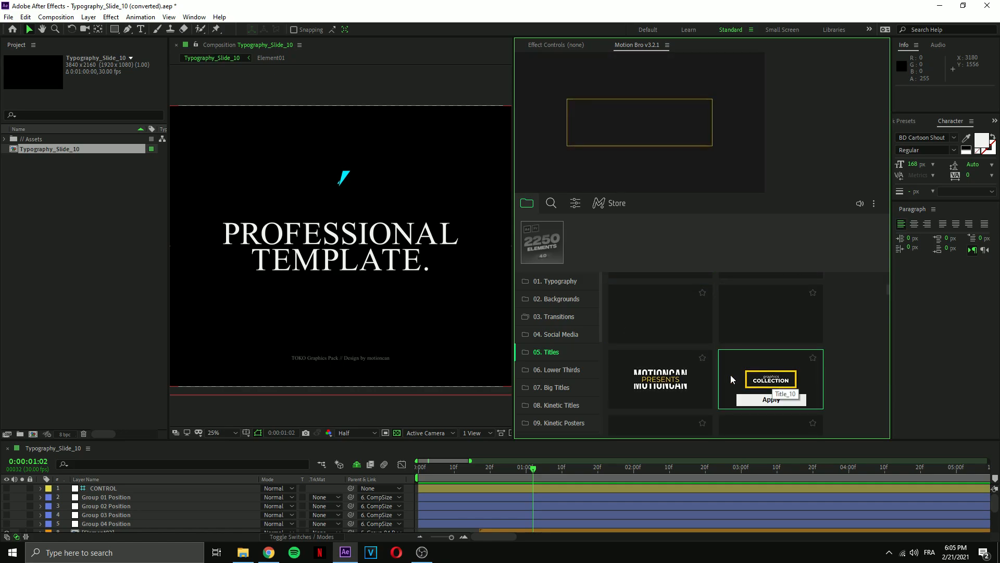
Browse the Motion Bro template previews in the 05. Titles, 06. Lower Thirds and 15. Call-Outs categories.
scroll(689, 377, down, 3)
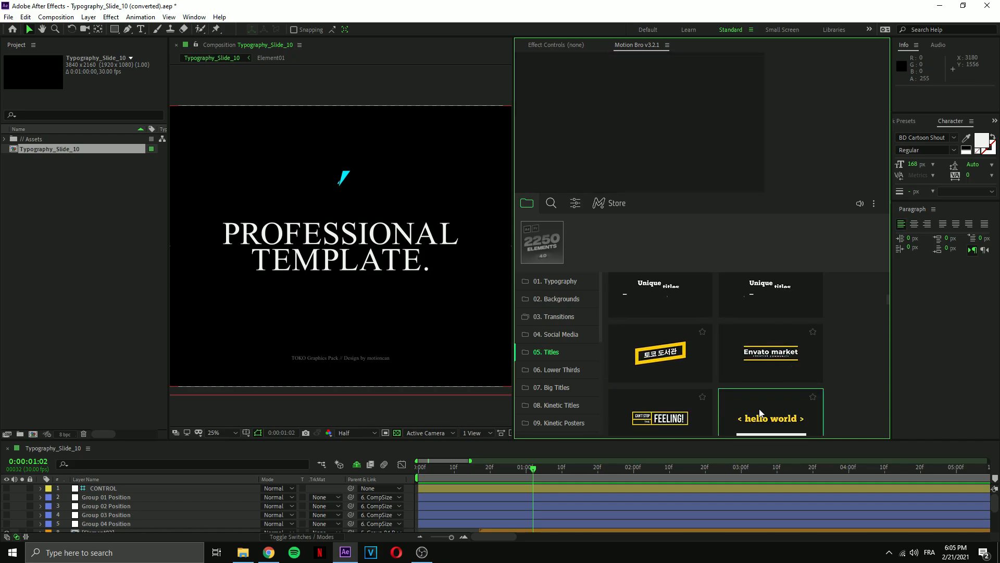
scroll(750, 386, down, 3)
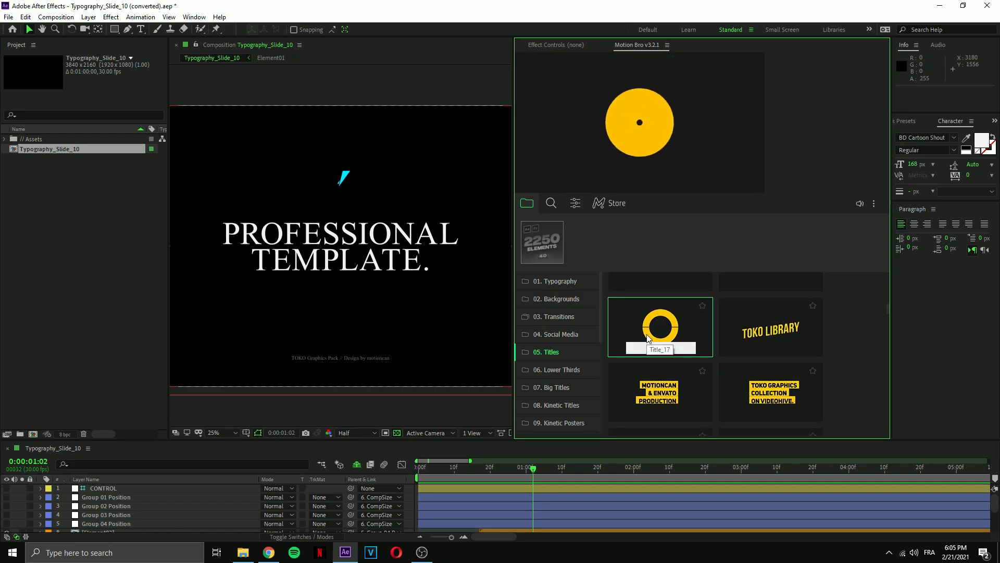
click(577, 374)
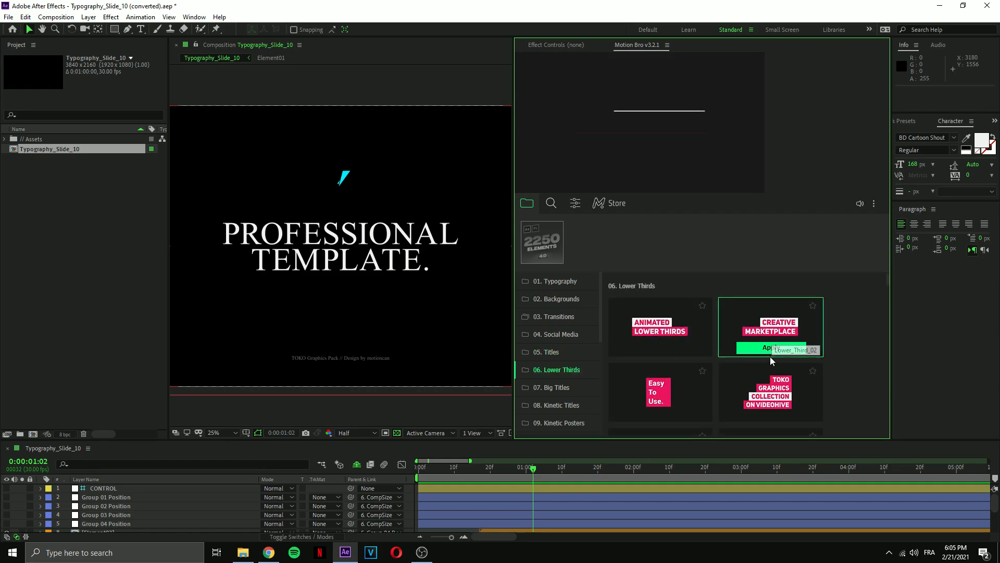
scroll(771, 338, down, 3)
scroll(558, 381, down, 3)
click(553, 372)
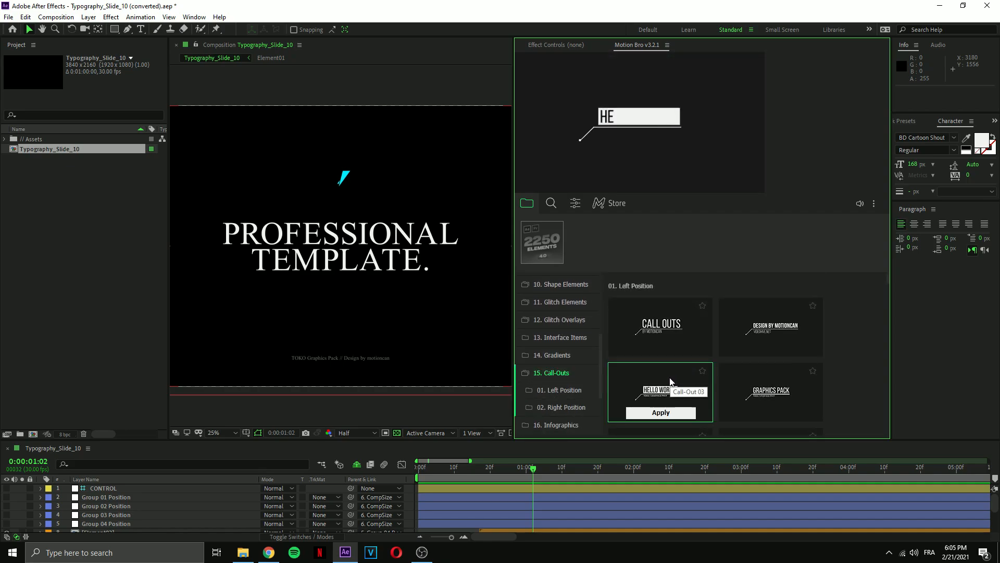
Browse more call-out template previews in the 01. Left Position group of 15. Call-Outs.
mouse_move(796, 383)
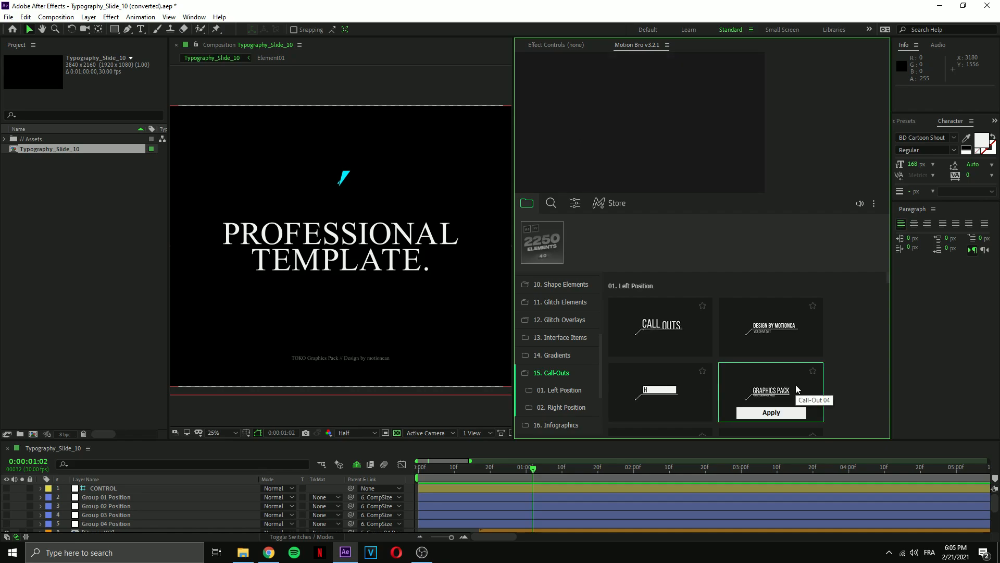
scroll(784, 383, down, 3)
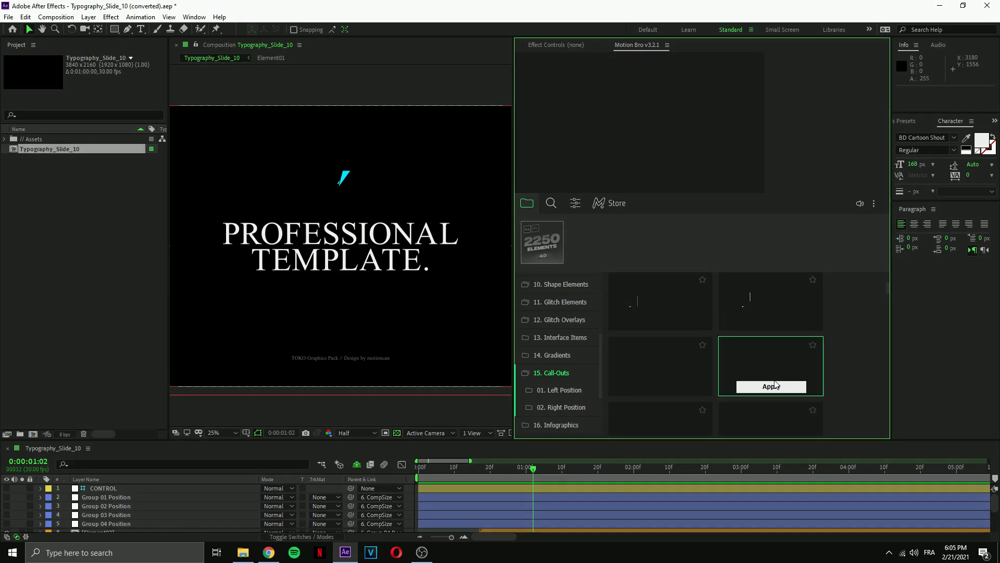
scroll(671, 376, down, 1)
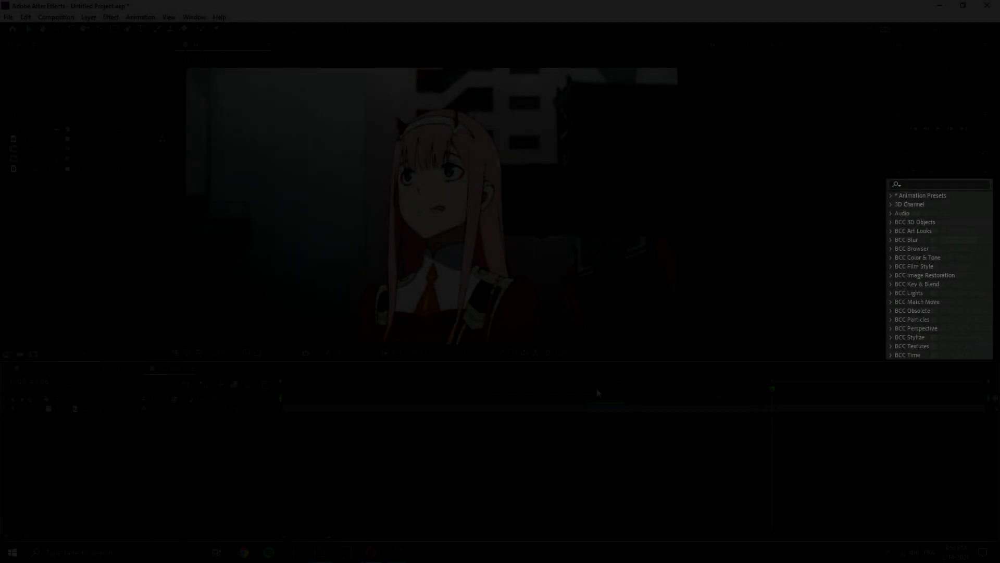
drag(611, 392, 819, 399)
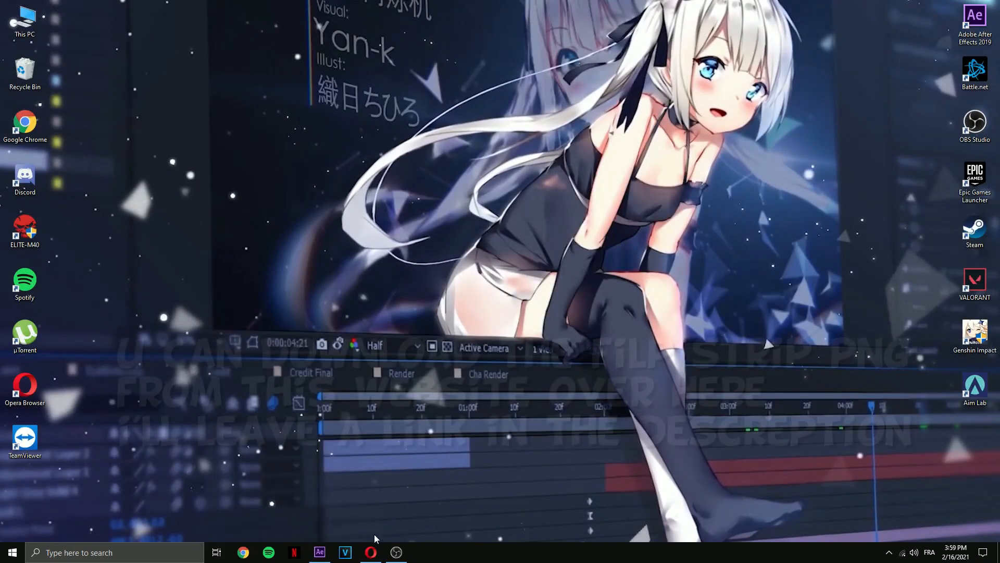
Switch to Opera and open pixabay.com/illustrations/picture-frame-film-black-border-318878/.
click(373, 553)
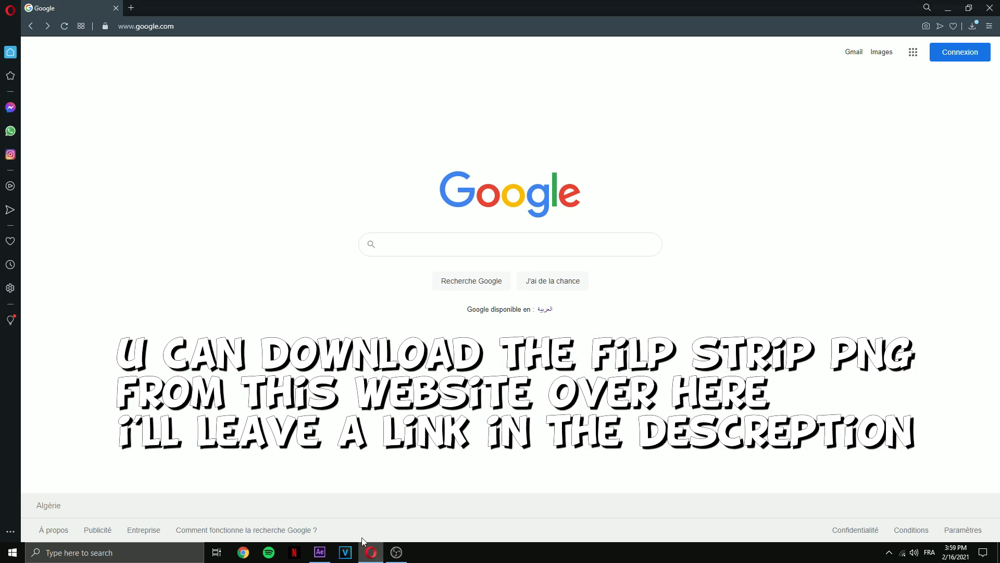
click(202, 26)
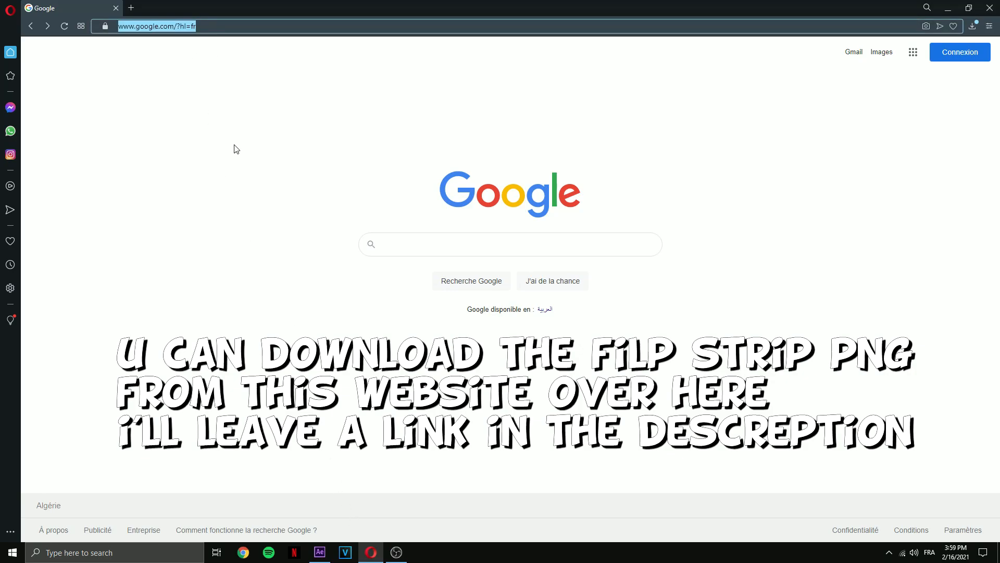
text(https://pixabay.com/illustrations/picture-frame-film-black-border-318878/)
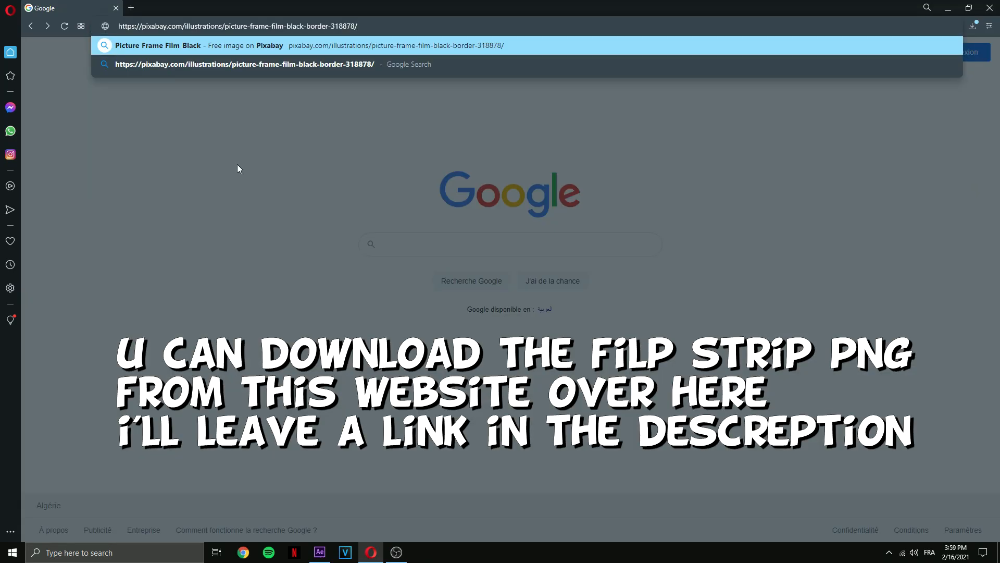
key(Return)
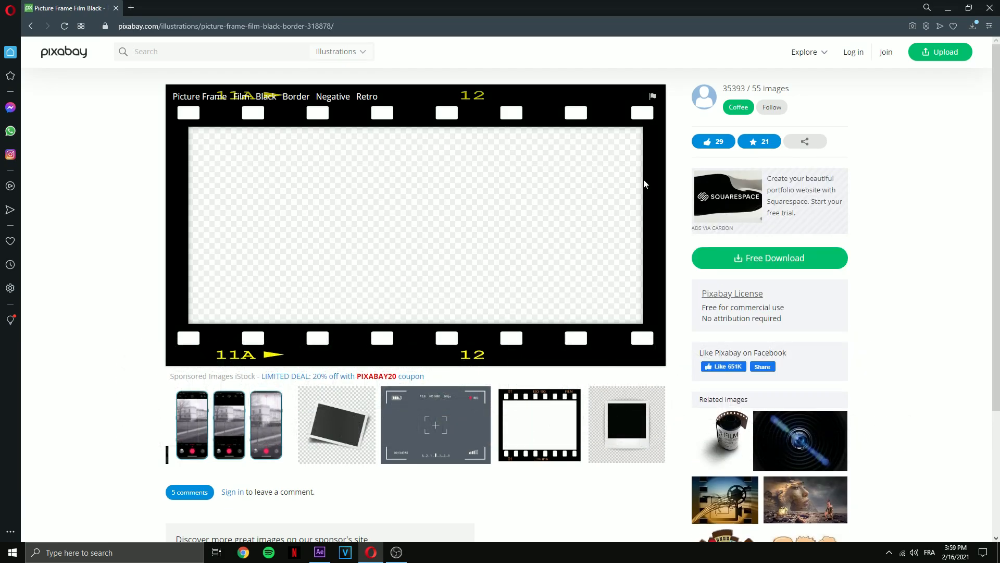
Try to download the film frame image as a 1920×1080 PNG.
click(739, 260)
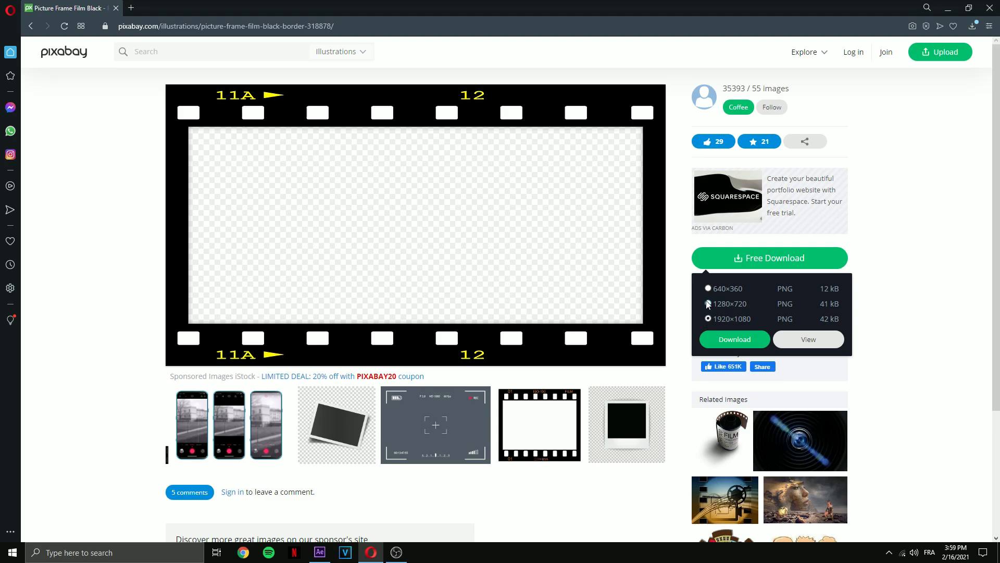
click(735, 341)
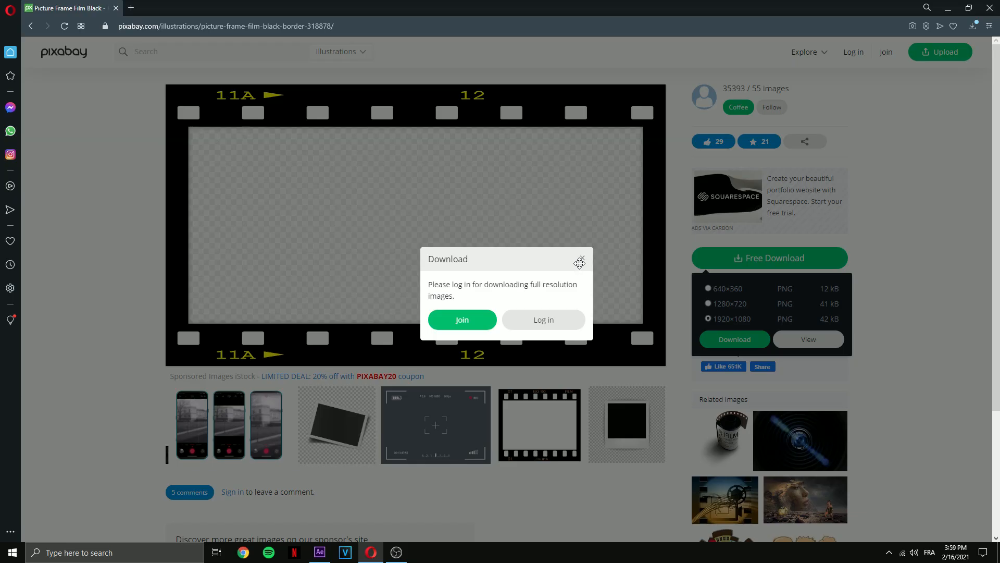
click(583, 259)
Download the film frame as a 1280×720 PNG and import picture-frame-318878_1280.png into the After Effects project.
click(771, 259)
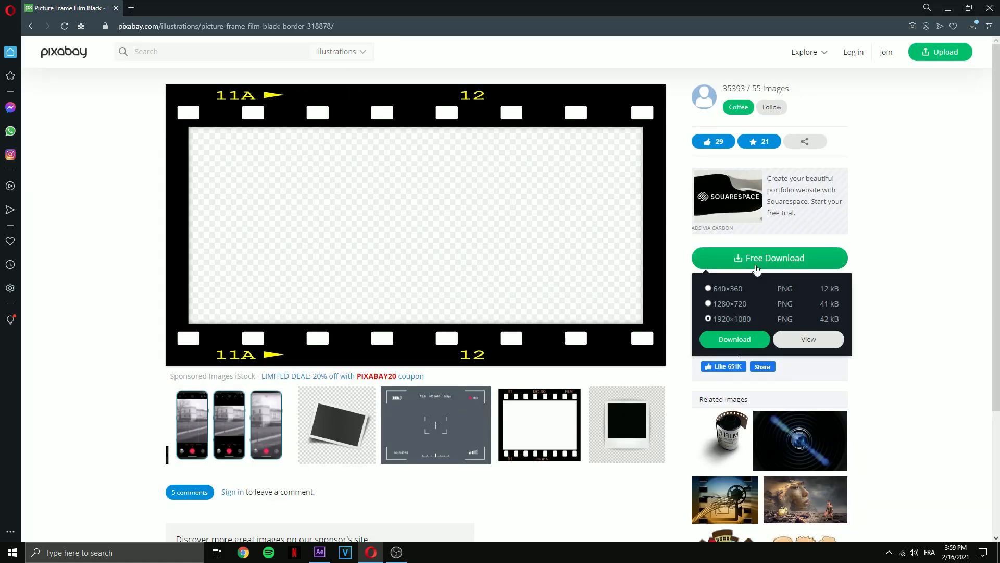
click(735, 339)
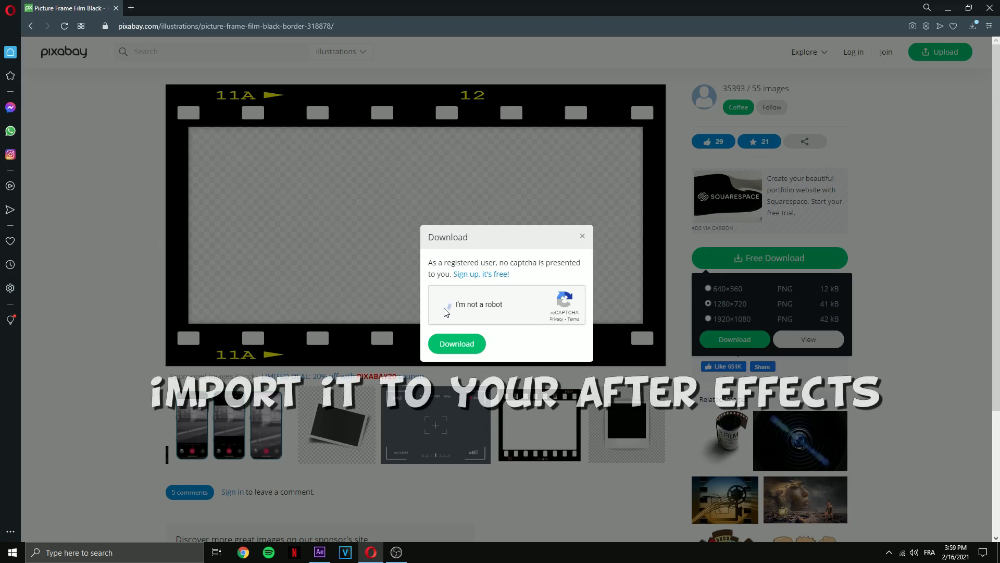
click(456, 346)
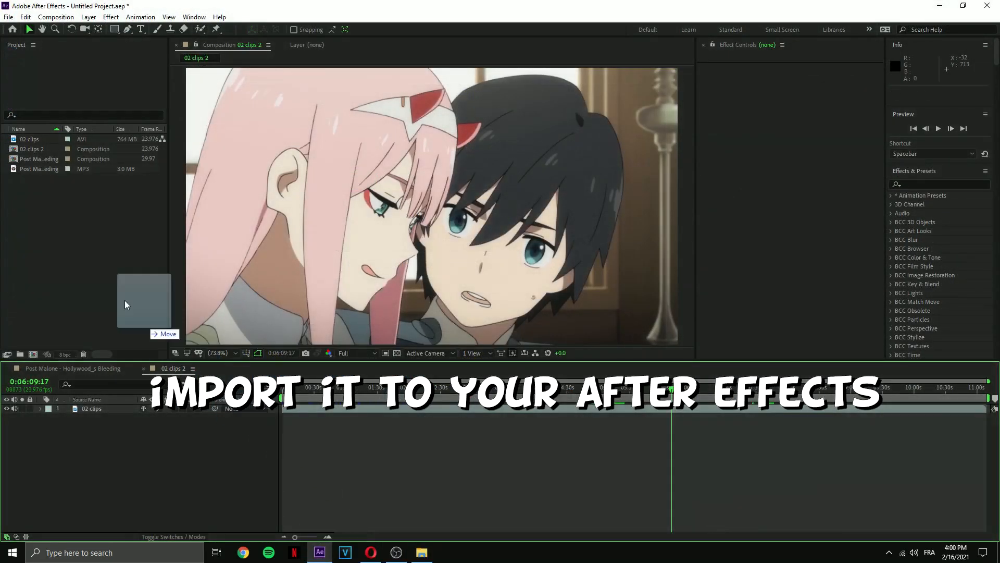
drag(124, 300, 48, 225)
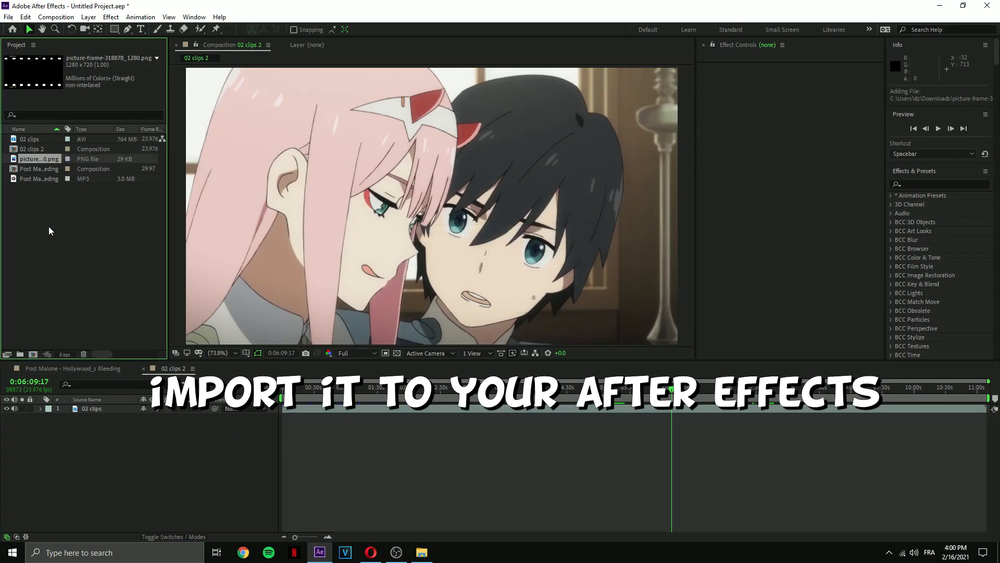
click(69, 369)
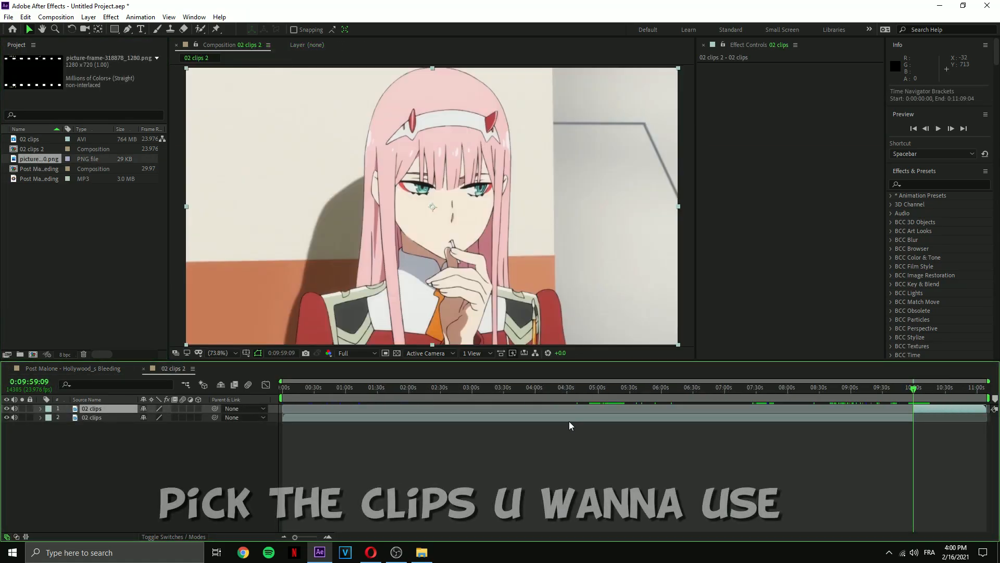
Split the 02 clips layer in composition 02 clips 2 at 2:46:07, 6:14:04, 7:45:06, 9:00:23 and 10:34:12.
click(569, 421)
drag(523, 405, 855, 415)
key(ctrl+shift+d)
click(679, 426)
key(ctrl+shift+d)
click(855, 417)
key(ctrl+shift+d)
click(937, 392)
key(ctrl+shift+d)
drag(936, 393, 459, 411)
click(458, 452)
key(ctrl+shift+d)
Freeze the first frame of the clip segments starting at 6:14:04 and 7:45:06.
drag(692, 388, 677, 400)
right_click(697, 444)
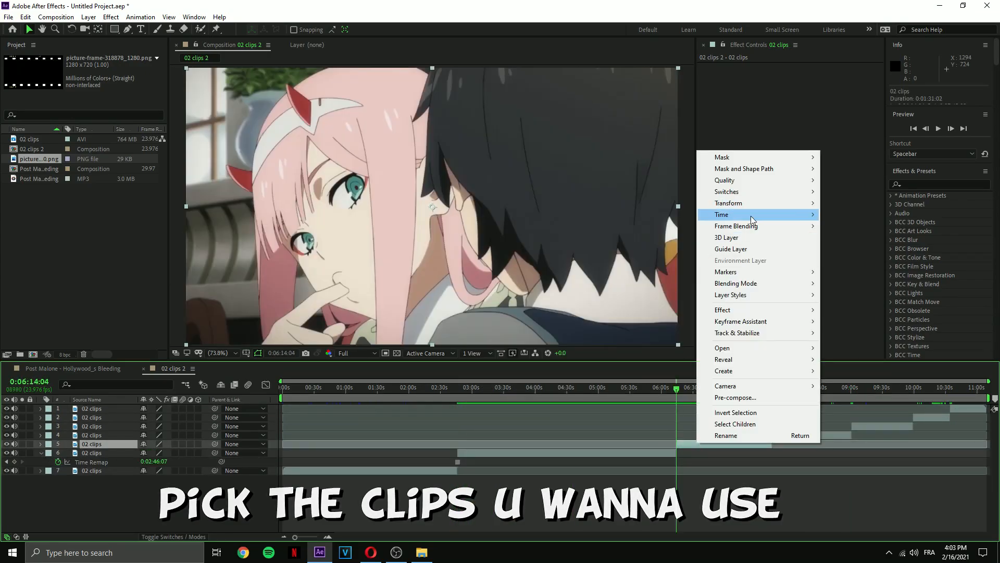
mouse_move(751, 216)
click(855, 249)
drag(782, 388, 773, 400)
right_click(784, 436)
mouse_move(833, 209)
click(703, 243)
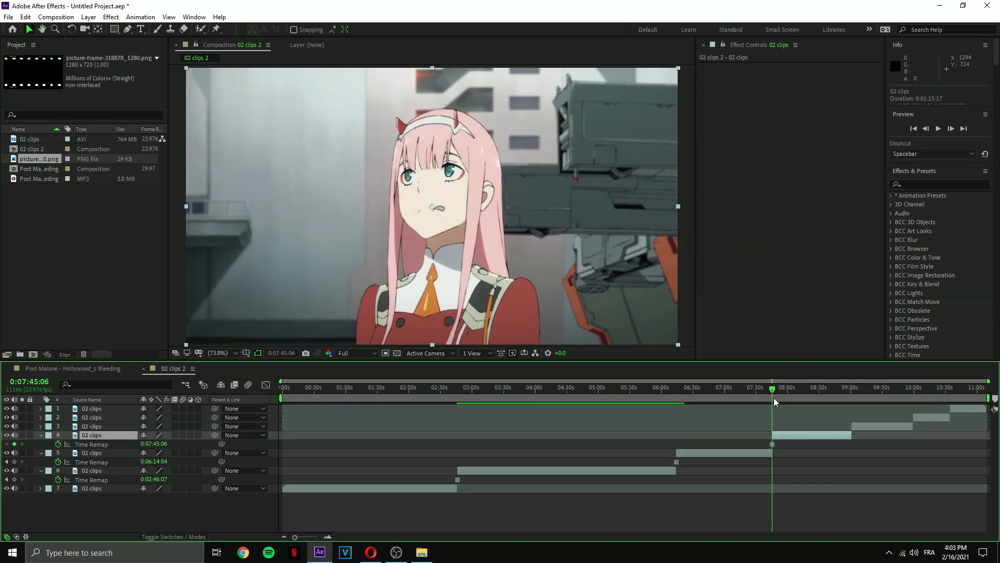
Freeze the first frame of the clip segments starting at 9:00:23 and 9:59:09.
key(o)
right_click(871, 423)
mouse_move(932, 197)
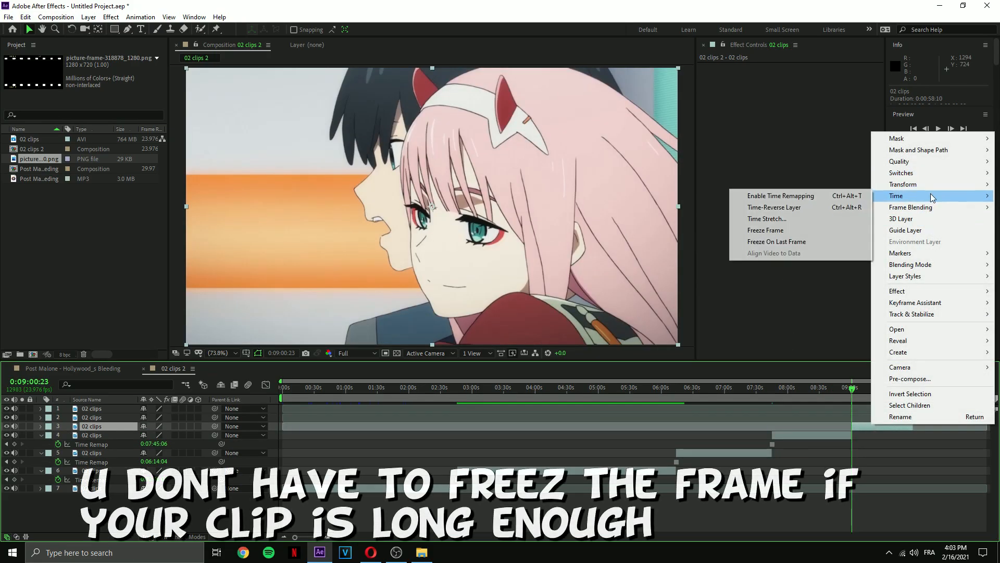
click(765, 229)
right_click(931, 418)
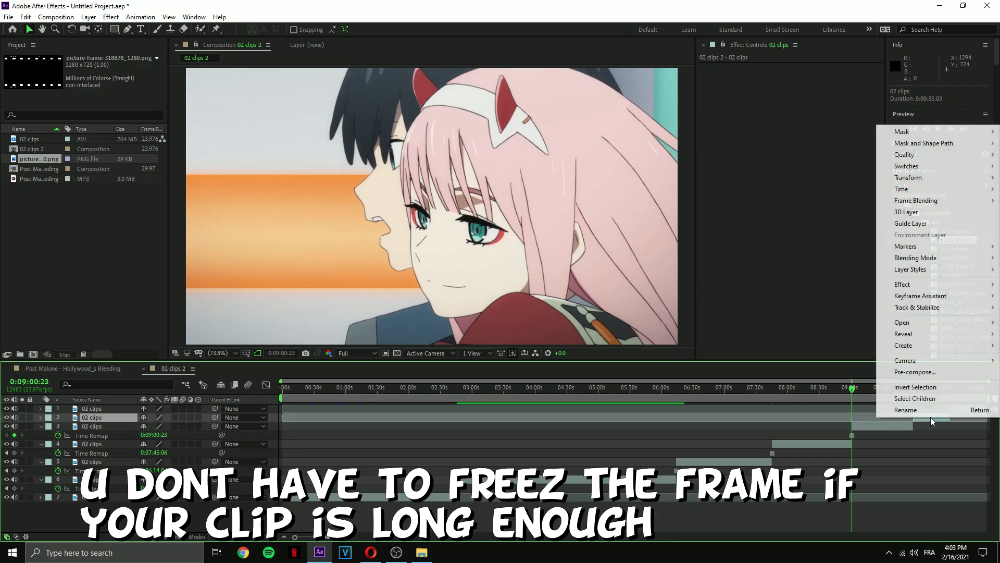
key(Escape)
key(i)
right_click(930, 418)
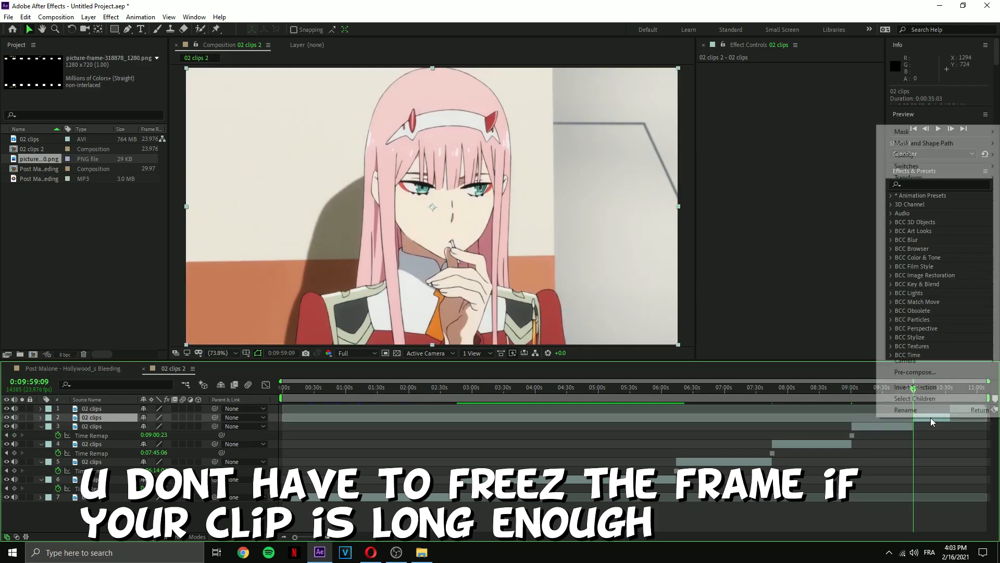
mouse_move(933, 188)
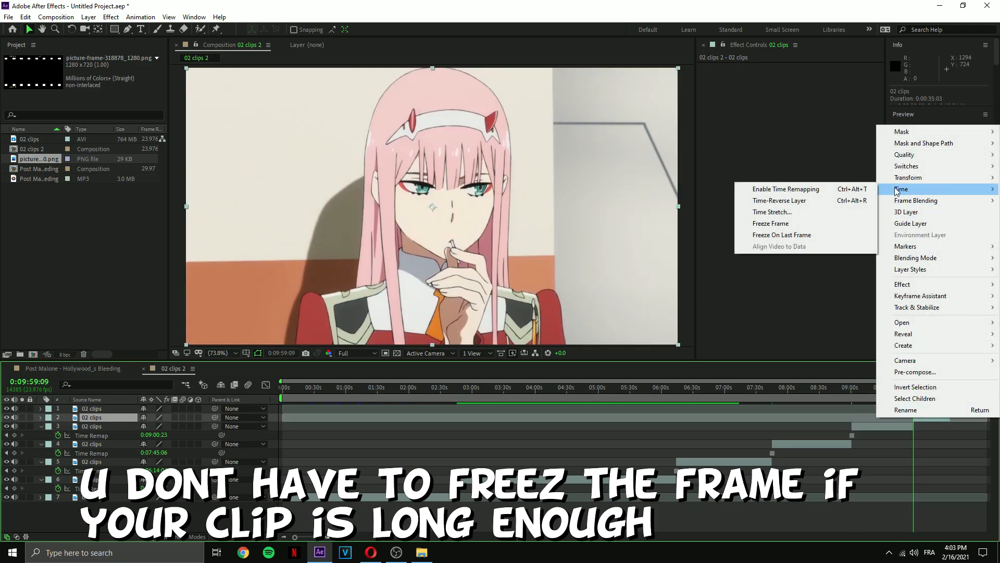
click(771, 223)
Freeze the first frame of the last clip segment, starting at 10:34:12.
click(962, 412)
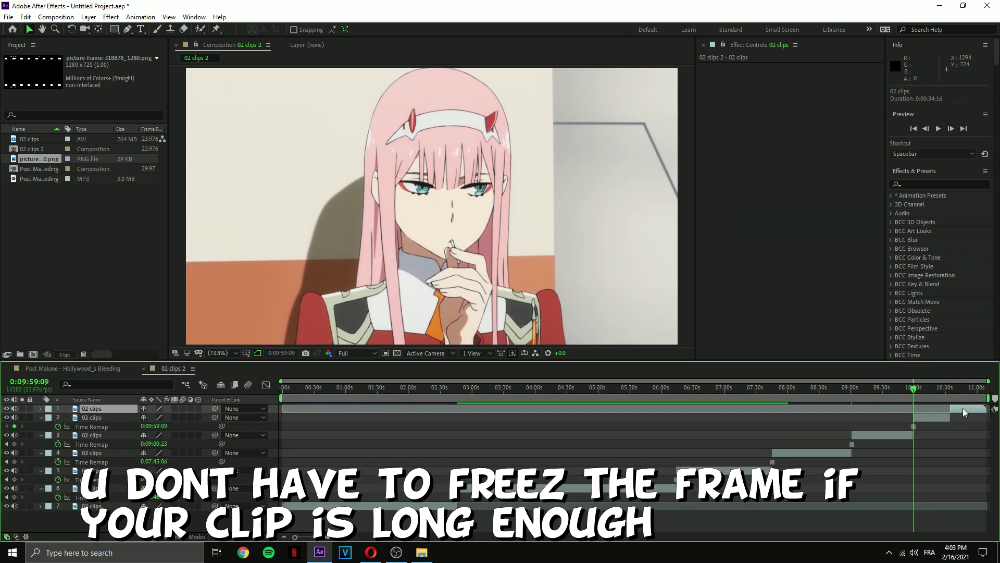
key(i)
right_click(963, 410)
mouse_move(920, 180)
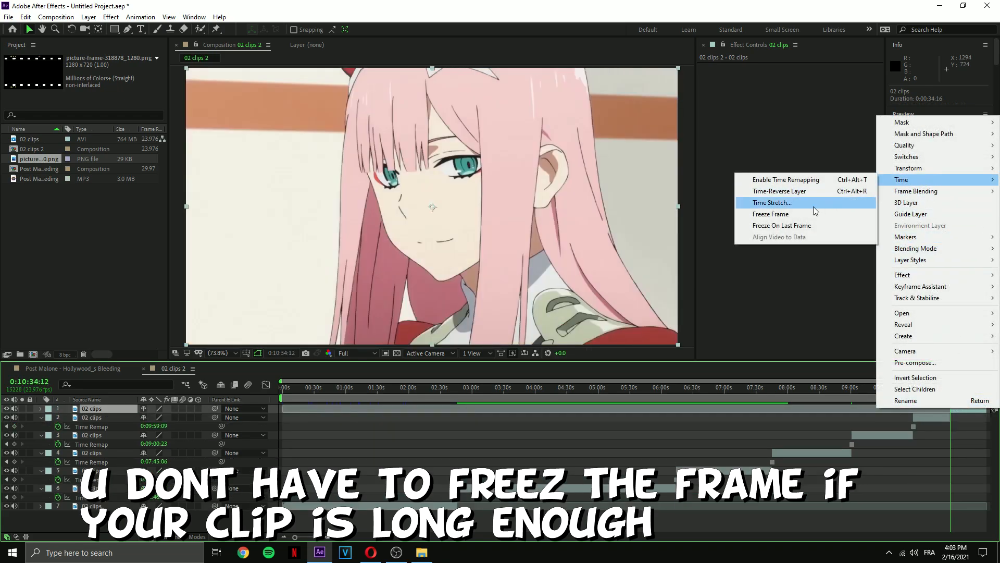
click(782, 216)
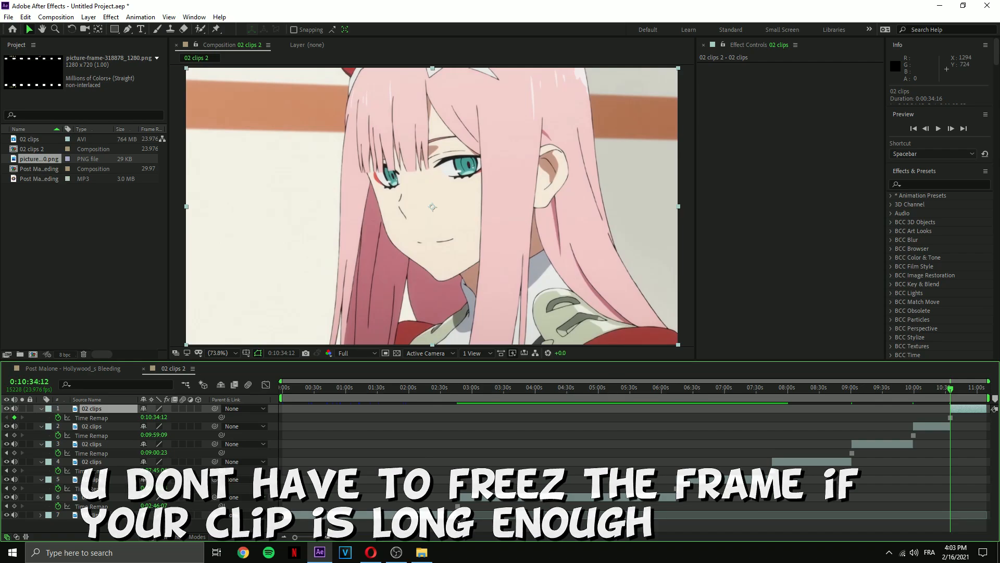
Slide the five upper frozen clips back in time to around the three-minute mark, each on its own layer.
drag(418, 515, 517, 520)
key(ctrl+z)
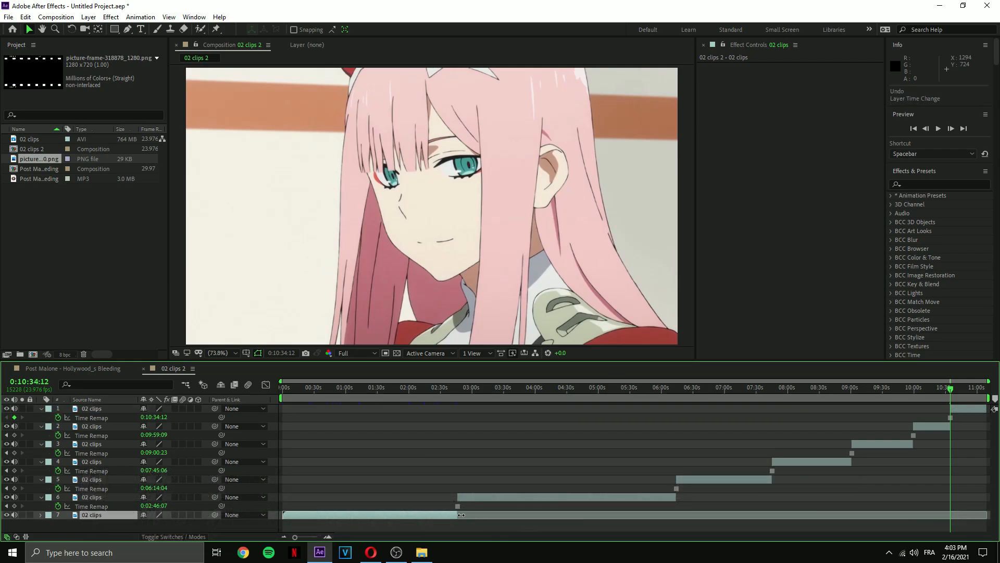
drag(695, 479, 520, 482)
drag(782, 463, 469, 463)
drag(893, 444, 506, 447)
drag(937, 427, 508, 426)
drag(964, 409, 510, 417)
Move the five upper frozen clips together to the start of the timeline and line up their beginnings.
shift+click(491, 480)
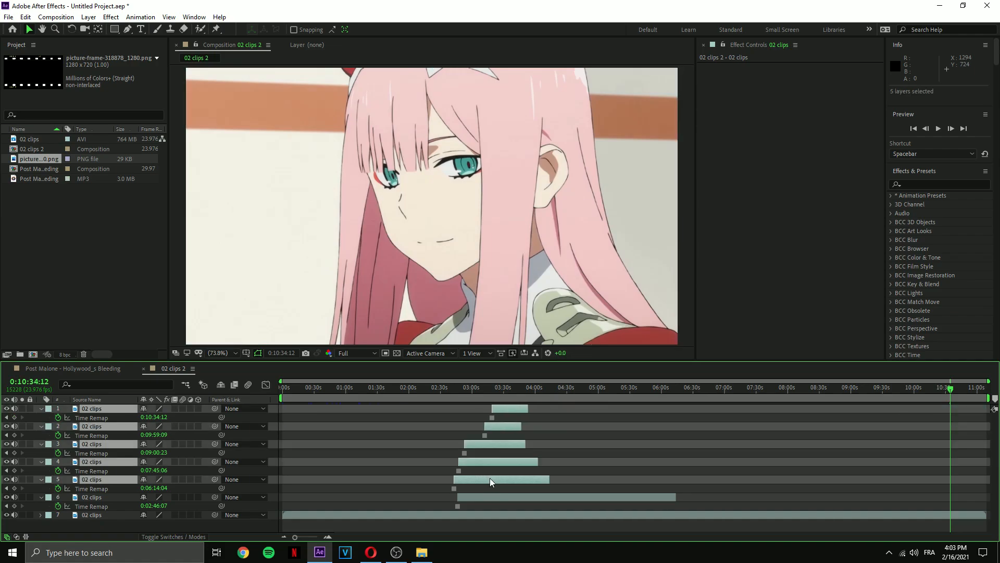
drag(491, 480, 319, 471)
click(376, 444)
drag(331, 408, 297, 446)
drag(304, 462, 301, 463)
click(300, 477)
Cut the five aligned frozen clips from 02 clips 2 and paste them into the Post Malone - Hollywood_s Bleeding composition.
shift+click(293, 410)
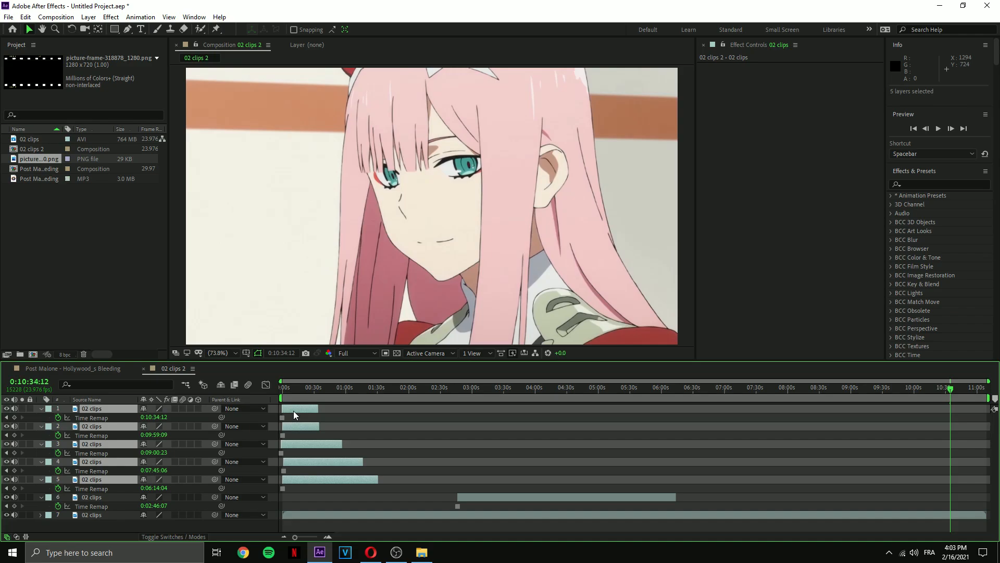
key(ctrl+x)
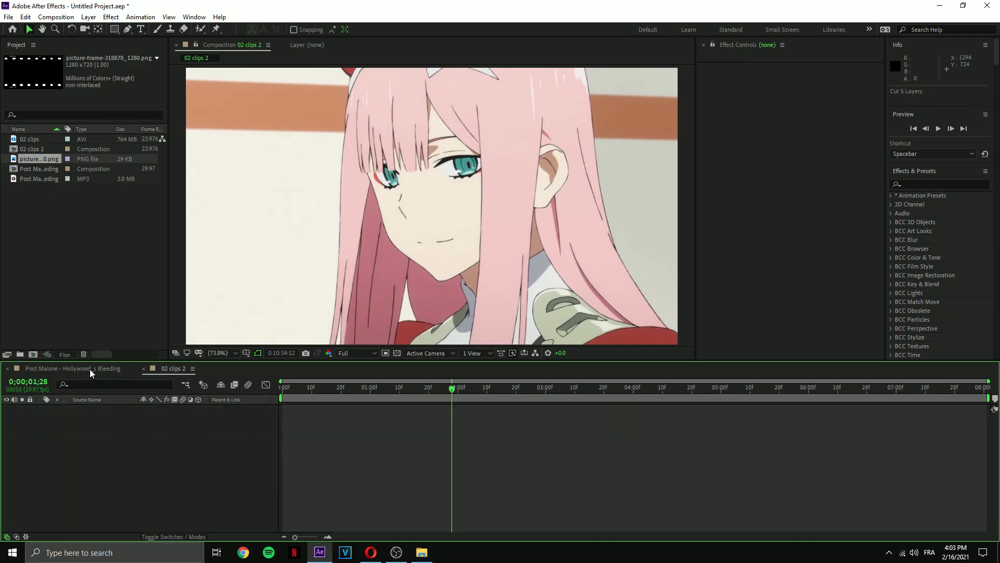
click(89, 369)
key(ctrl+v)
Try to transfer the clip frozen at 2:46:07 into the Post Malone - Hollywood_s Bleeding composition without repositioning it.
click(169, 369)
click(480, 408)
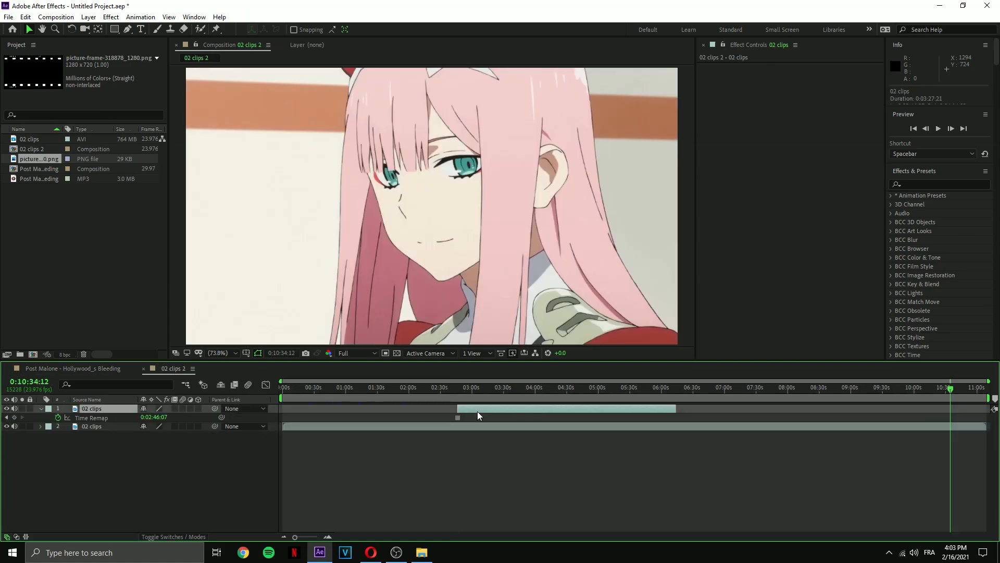
click(89, 368)
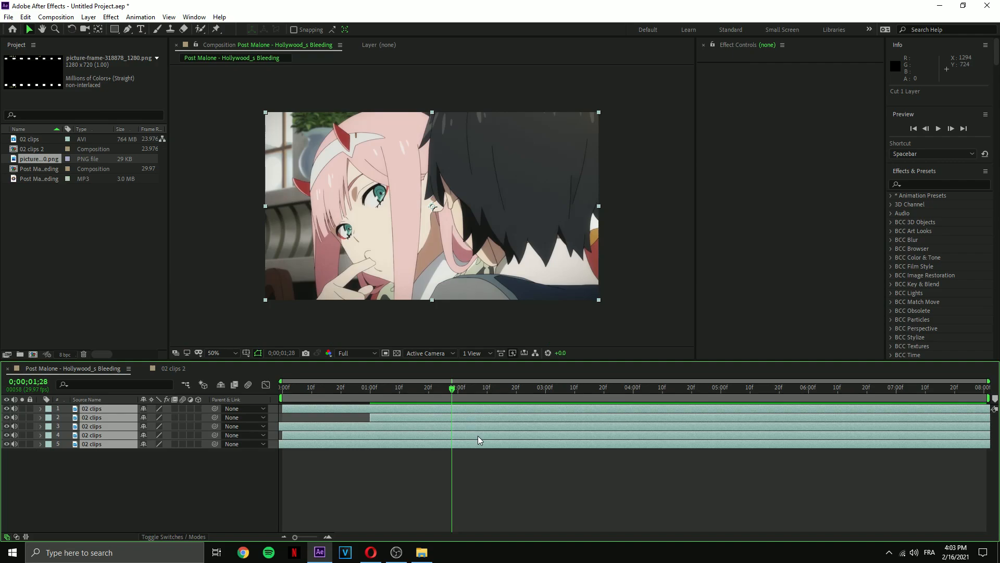
key(ctrl+v)
key(ctrl+z)
click(172, 369)
key(ctrl+z)
Slide the clip frozen at 2:46:07 to the timeline start and transfer it to the Post Malone - Hollywood_s Bleeding composition.
drag(513, 409, 350, 408)
click(70, 368)
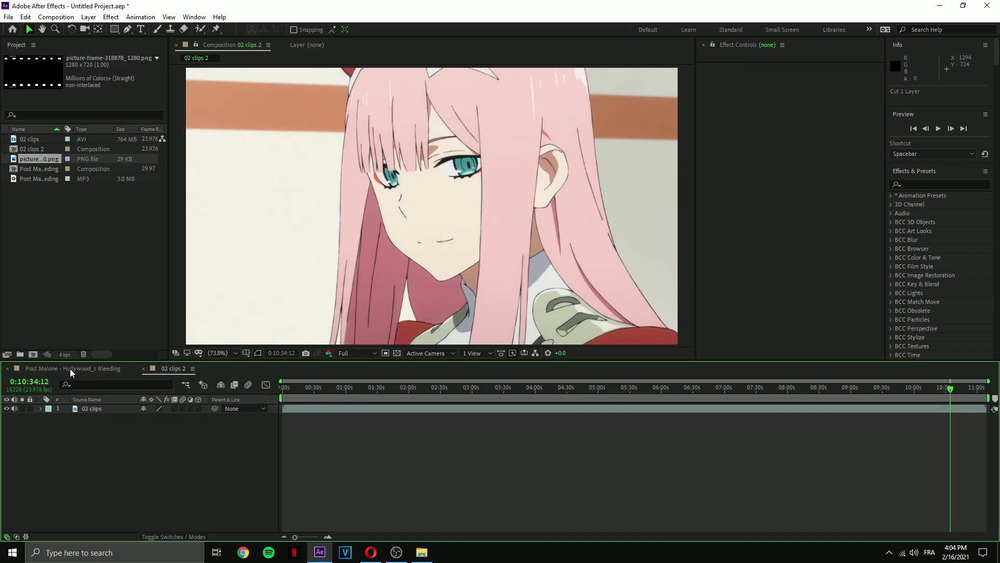
key(ctrl+v)
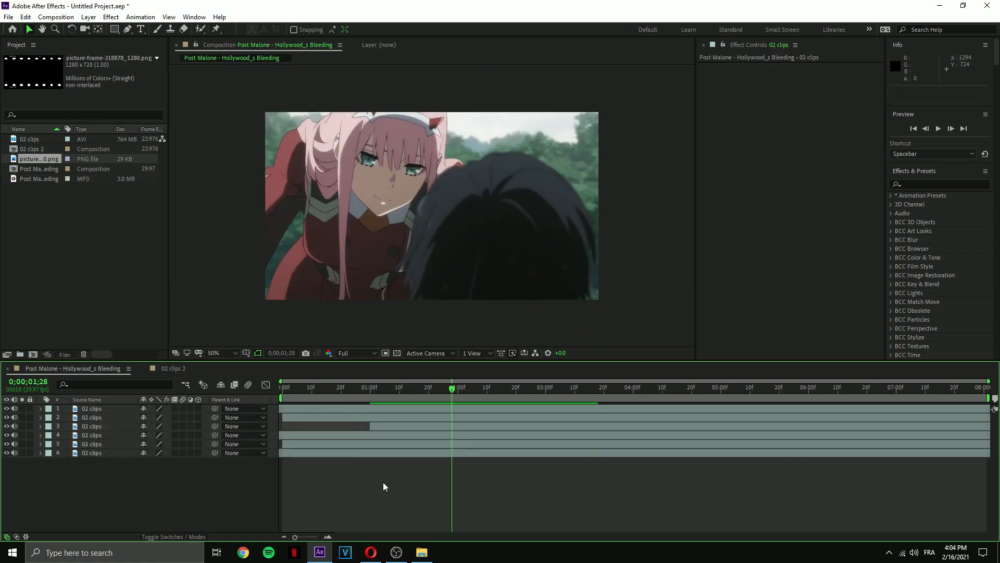
Align the six stacked 02 clips layers so that each covers the composition from its first frame.
click(289, 435)
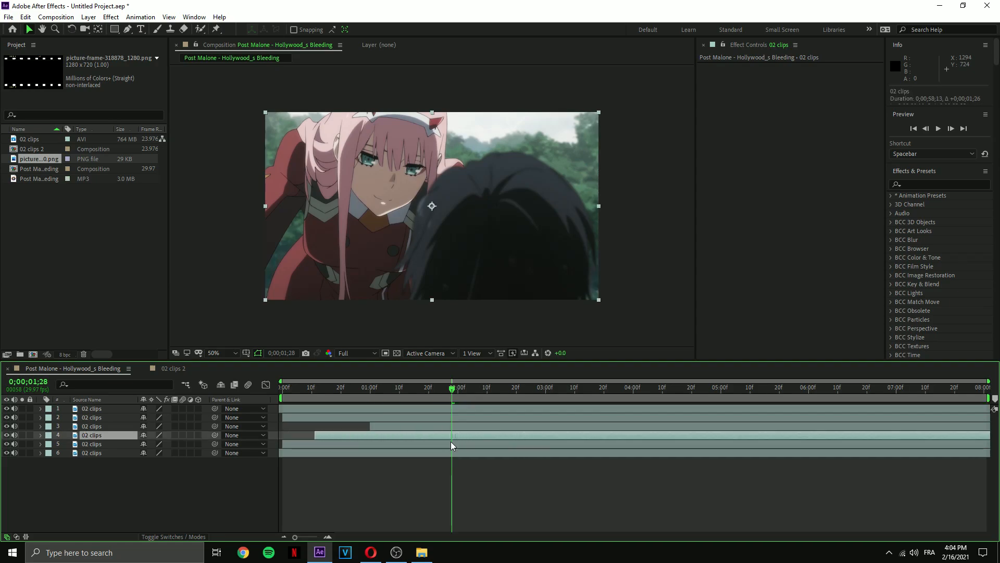
click(300, 452)
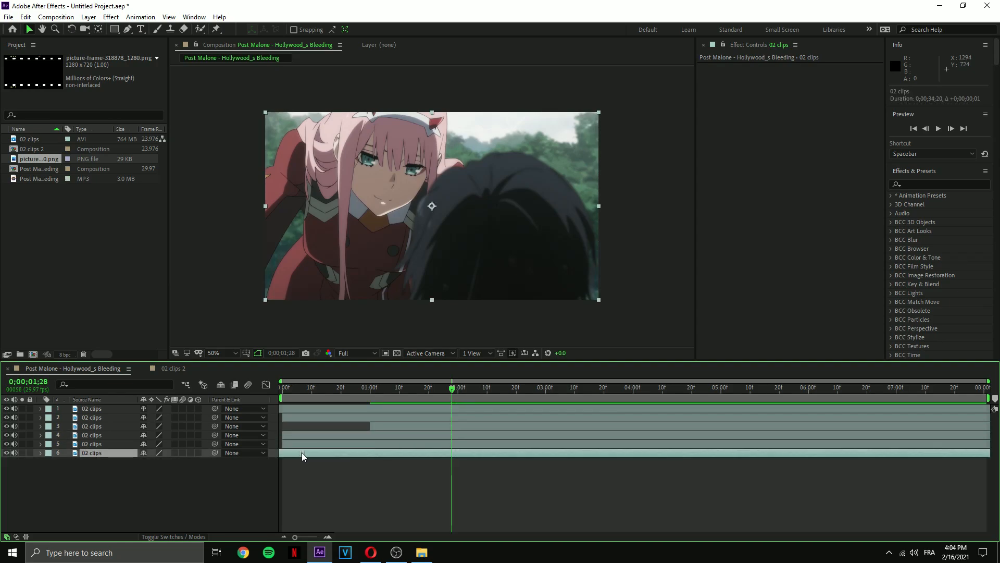
drag(336, 452, 298, 451)
mouse_move(366, 427)
mouse_down()
mouse_move(302, 430)
mouse_move(289, 407)
mouse_move(384, 411)
mouse_move(374, 411)
mouse_up()
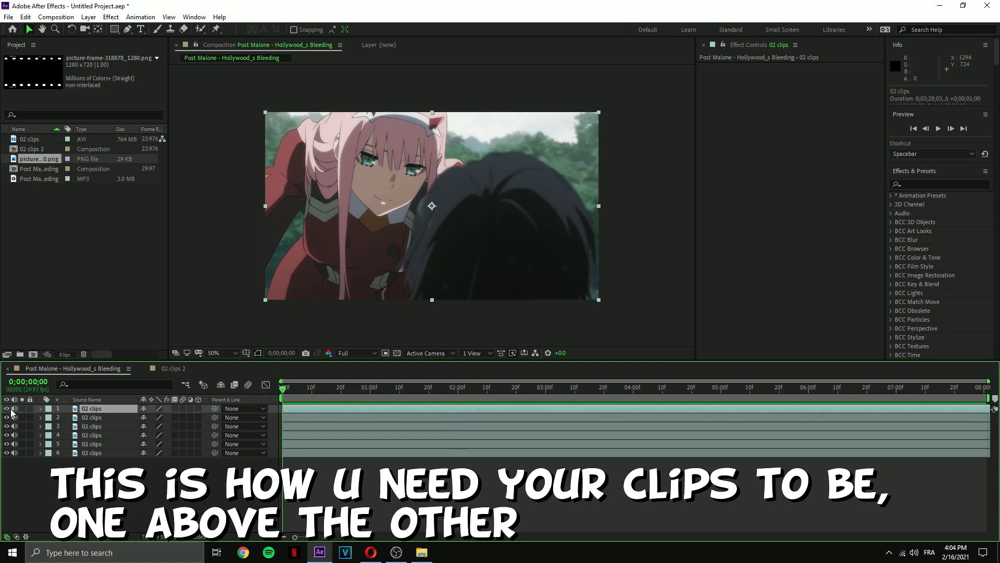
Mute the audio of all six 02 clips layers and hide the upper five, leaving only the lowest clip visible.
shift+click(91, 453)
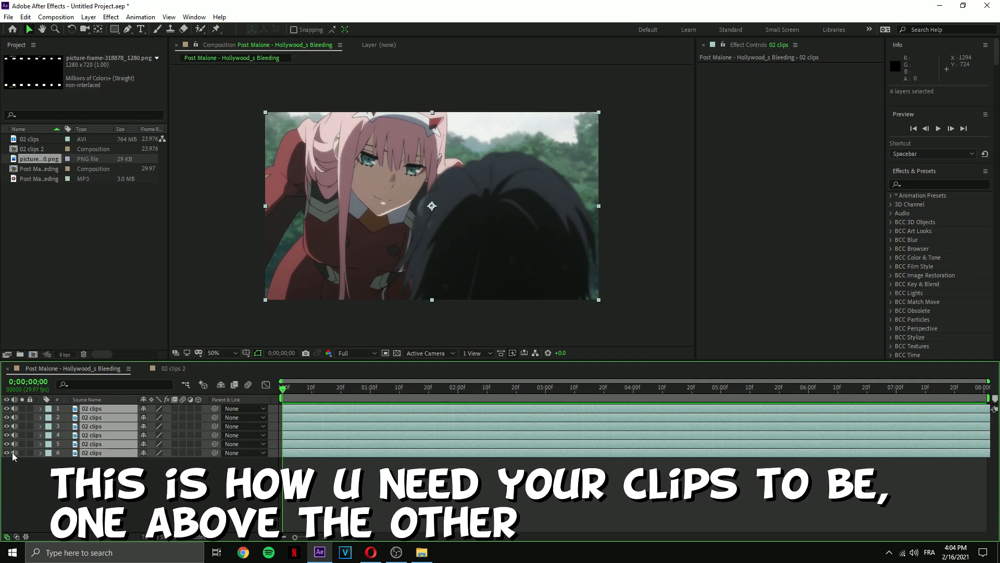
click(83, 444)
shift+click(90, 409)
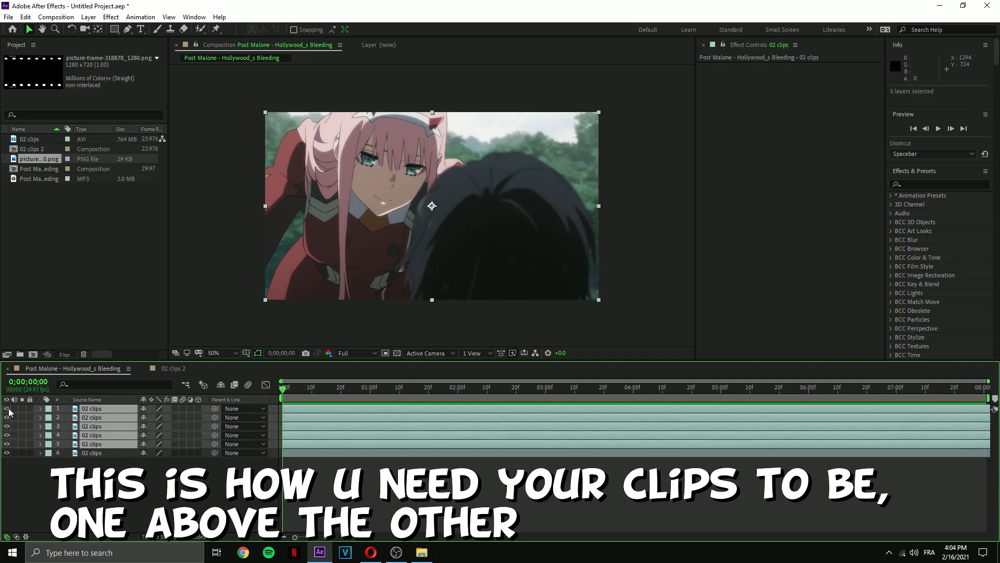
drag(7, 409, 6, 444)
click(324, 482)
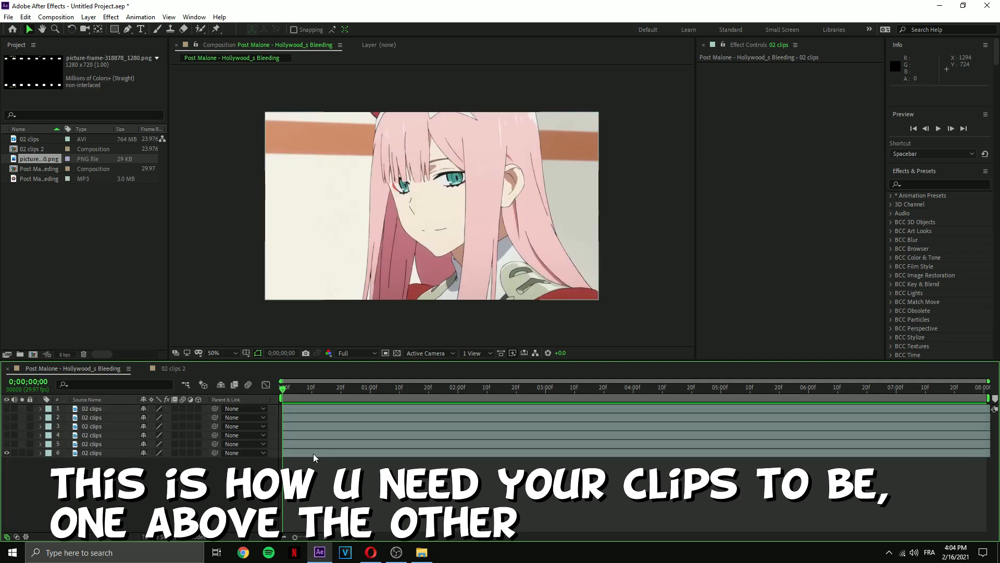
click(297, 444)
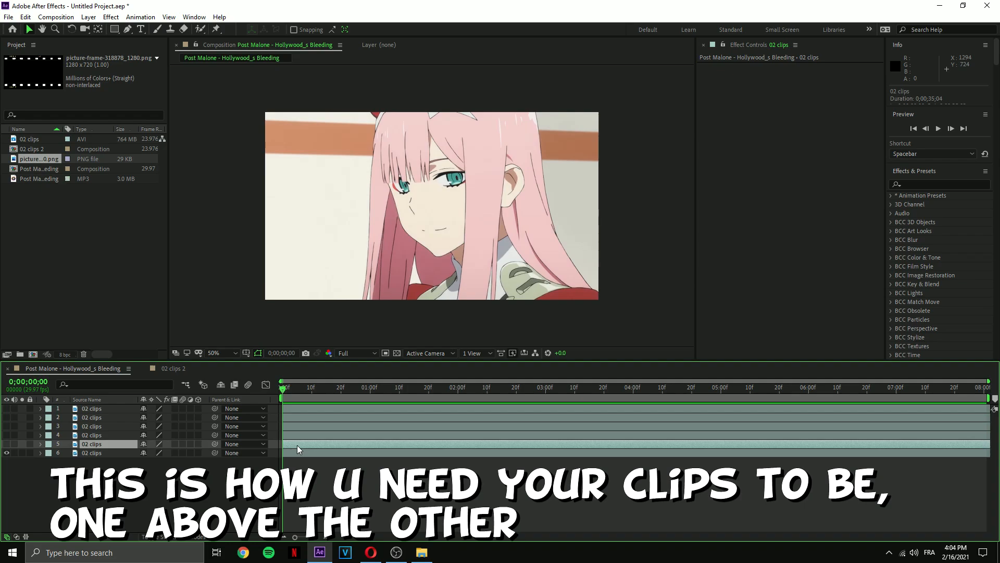
shift+click(298, 408)
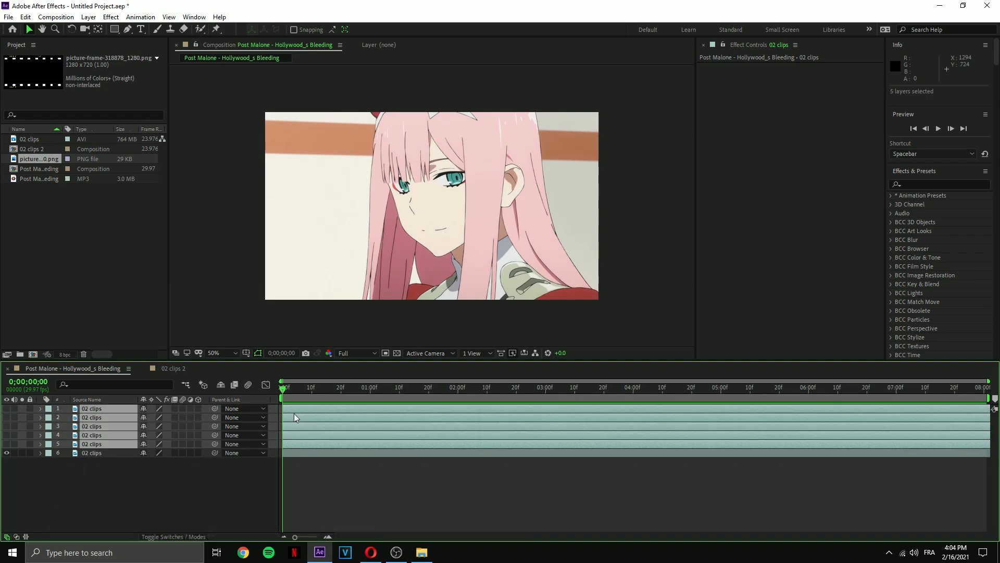
click(303, 452)
shift+click(305, 408)
click(317, 467)
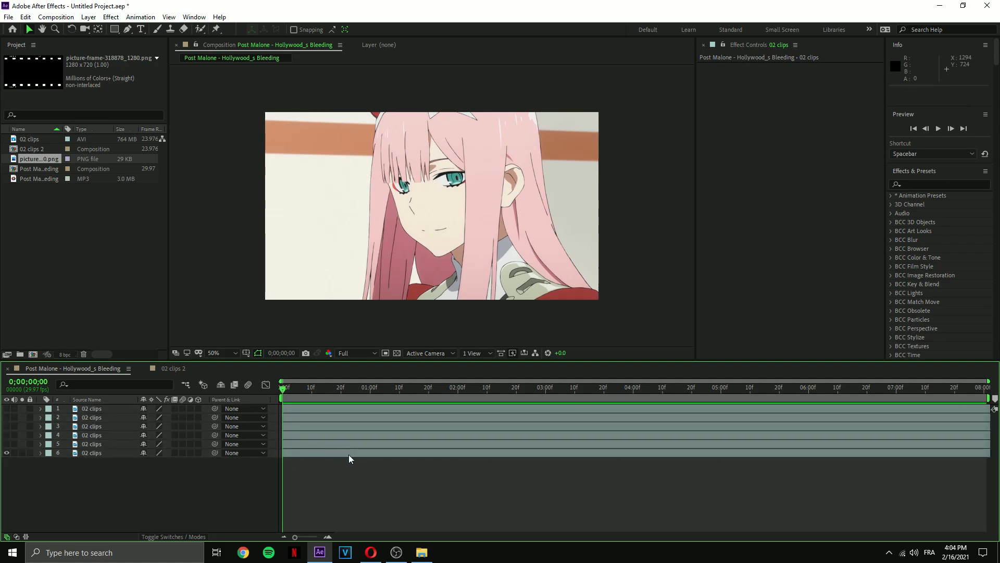
Create a one-node camera with a 75 mm focal length and place its layer below the six clips.
key(ctrl+alt+shift+c)
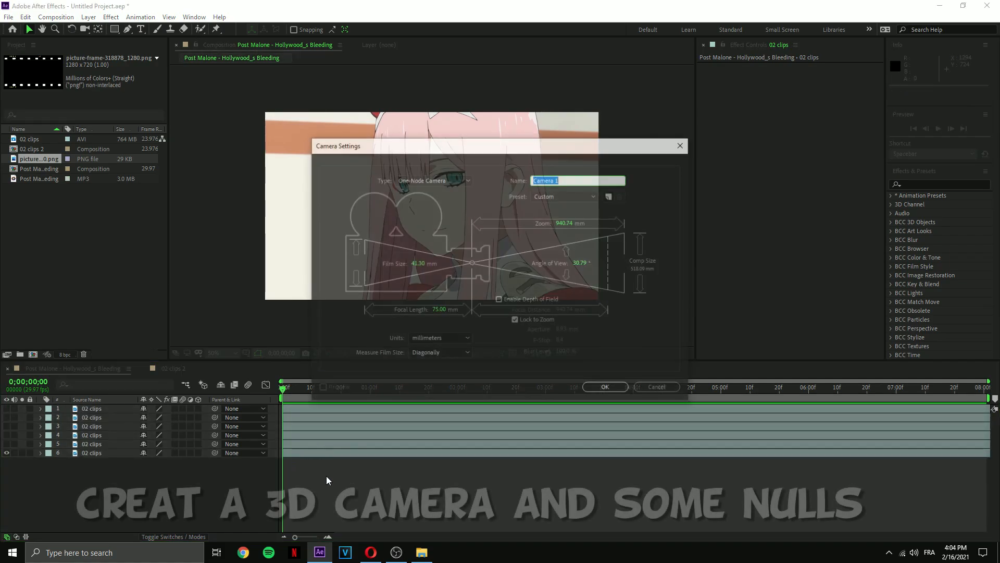
click(606, 389)
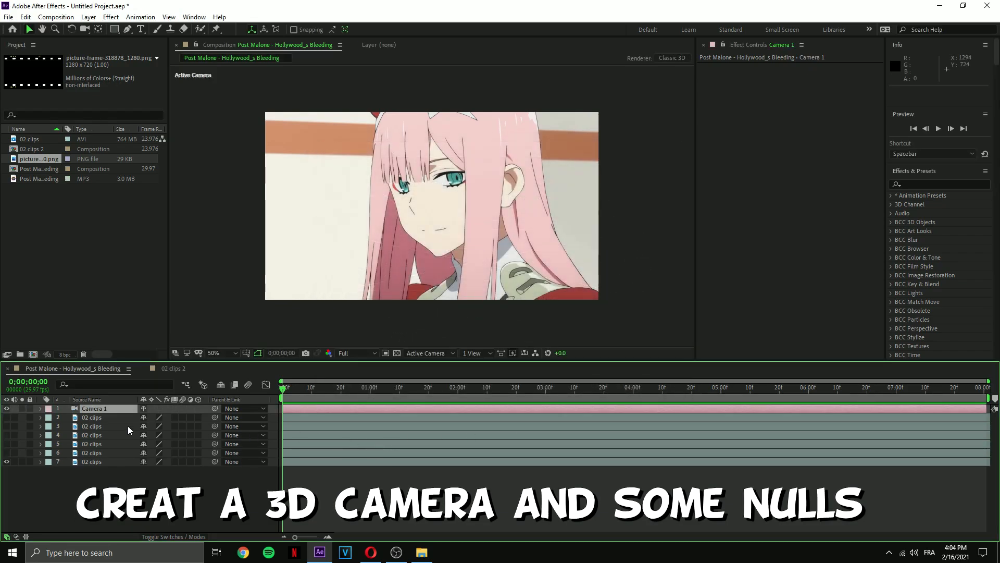
drag(102, 412, 136, 486)
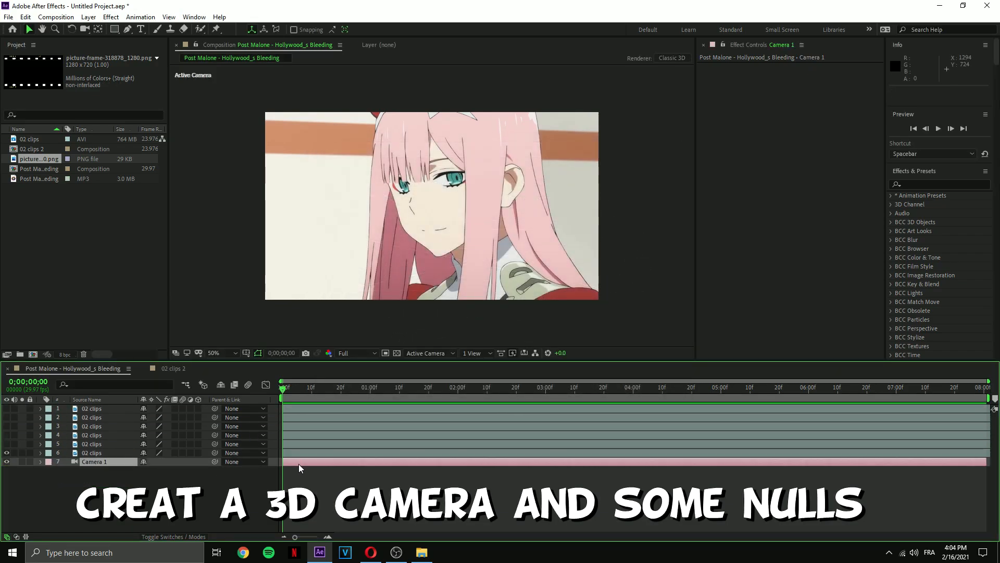
Turn all six 02 clips layers into 3D layers.
click(89, 452)
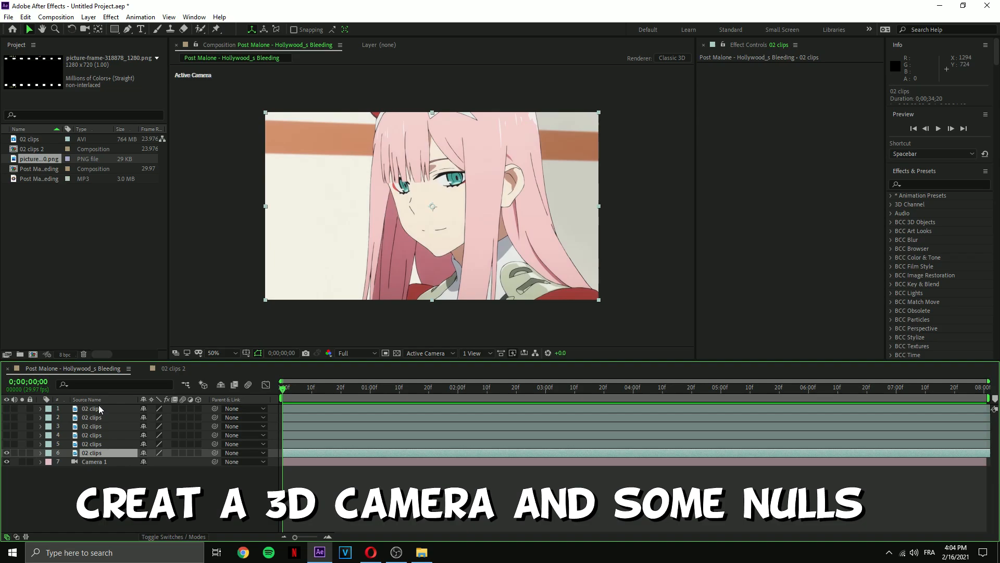
shift+click(99, 406)
click(197, 408)
click(314, 475)
Add a null object above the camera layer, duplicate it once, and make both nulls 3D.
click(306, 461)
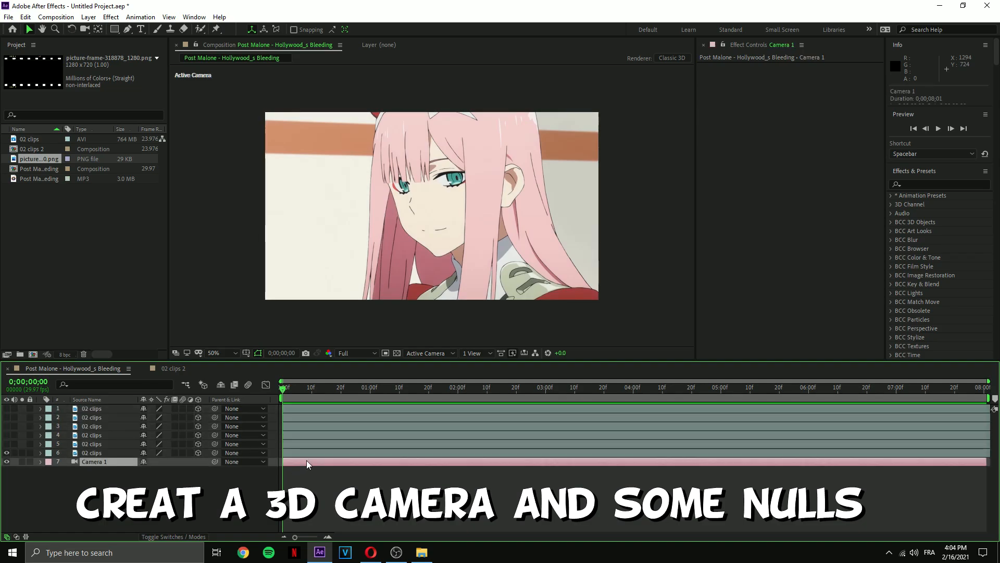
key(ctrl+alt+shift+y)
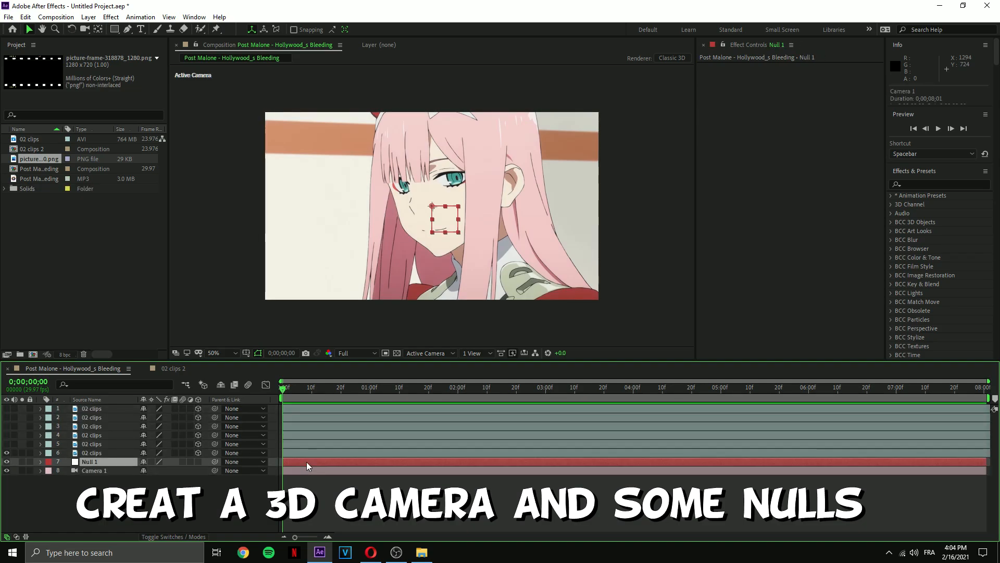
key(ctrl+d)
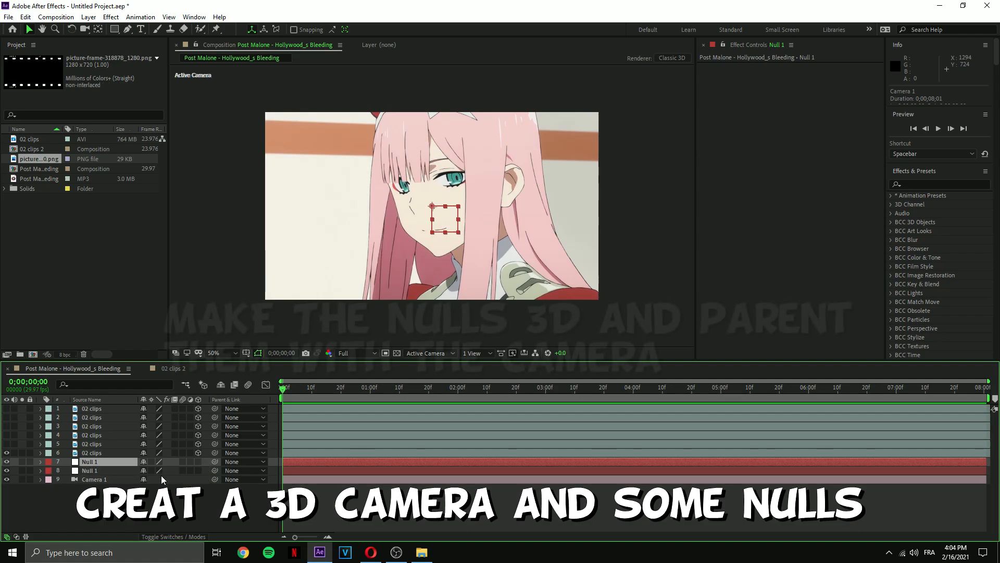
click(198, 461)
click(198, 471)
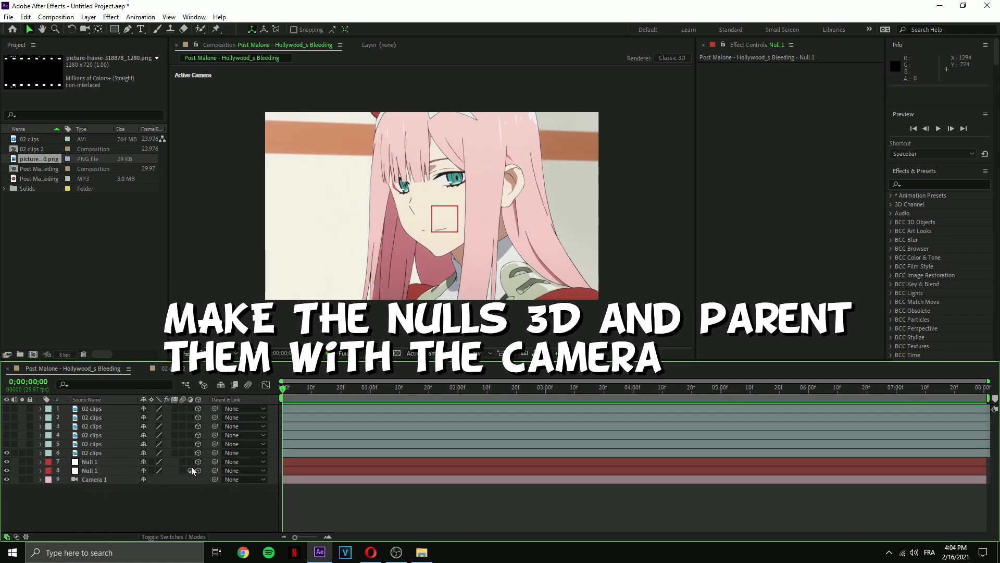
Parent the camera to the lower null and the lower null to the upper null.
click(130, 480)
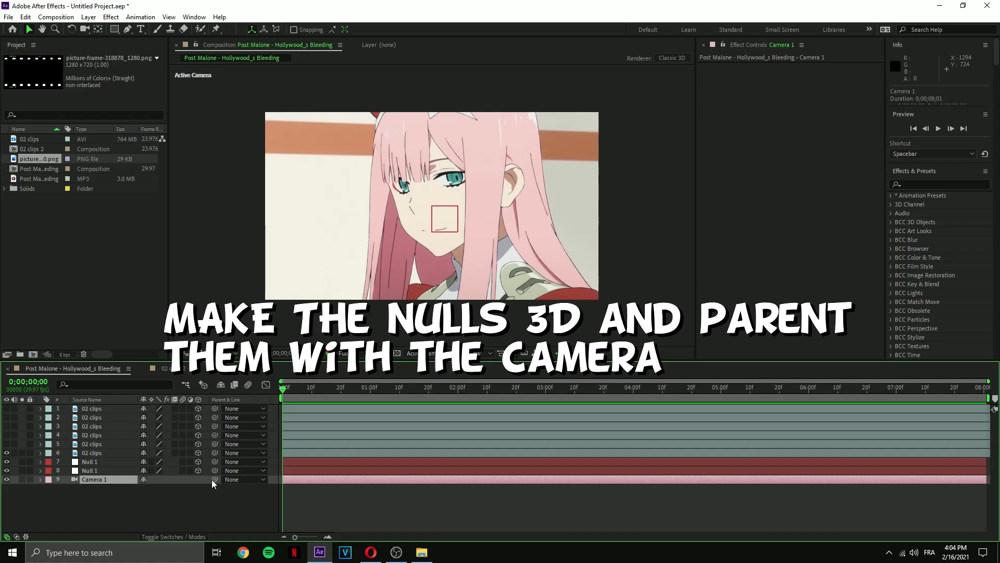
drag(214, 479, 207, 463)
click(299, 471)
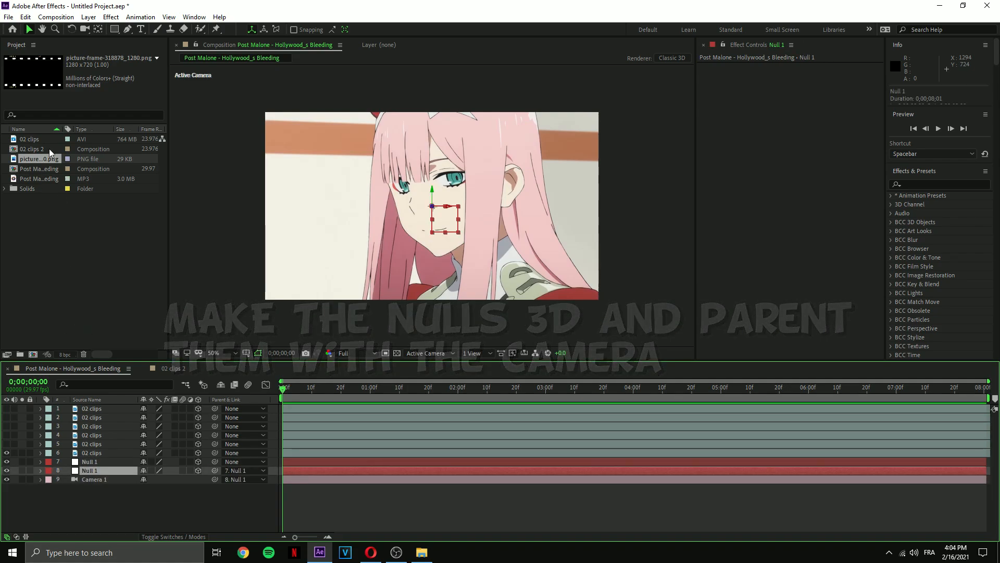
Add picture-frame-318878_1280.png above all the clips and scale it uniformly to 110%.
drag(31, 158, 120, 405)
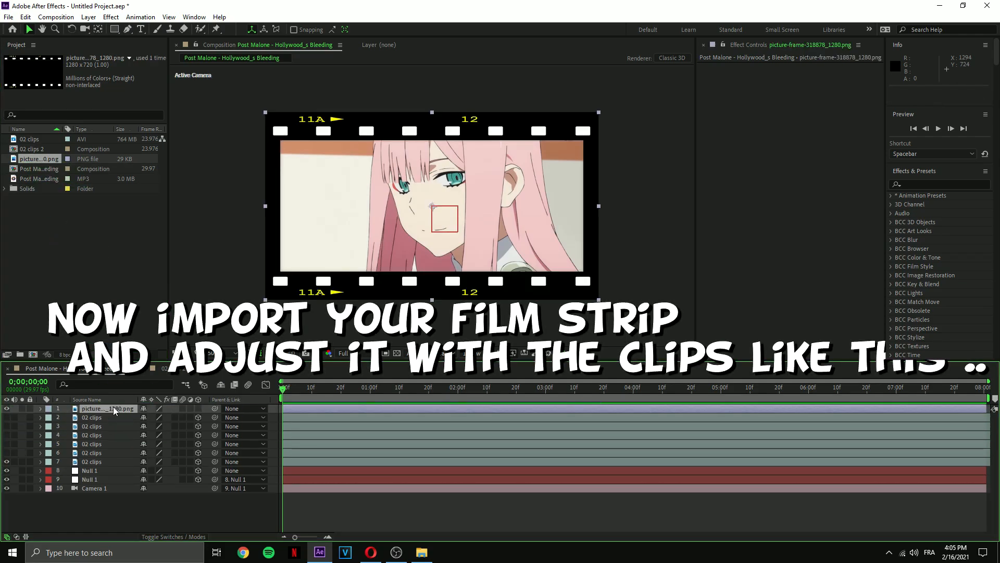
key(s)
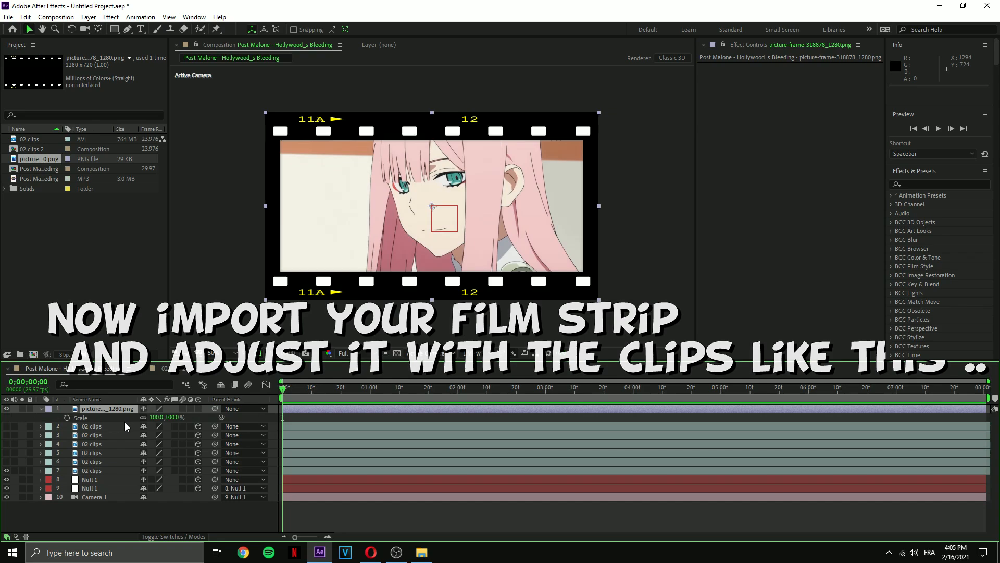
mouse_move(155, 418)
mouse_down()
mouse_move(172, 417)
mouse_move(162, 417)
mouse_move(167, 428)
mouse_up()
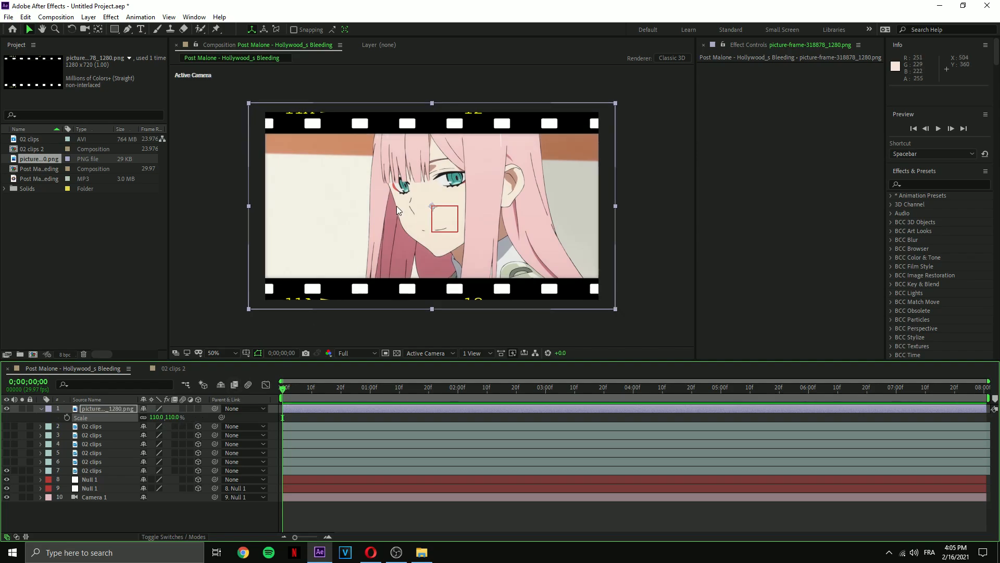
Stretch the film frame layer vertically to about 142.8% and make it a 3D layer, then collapse its properties.
drag(432, 103, 432, 72)
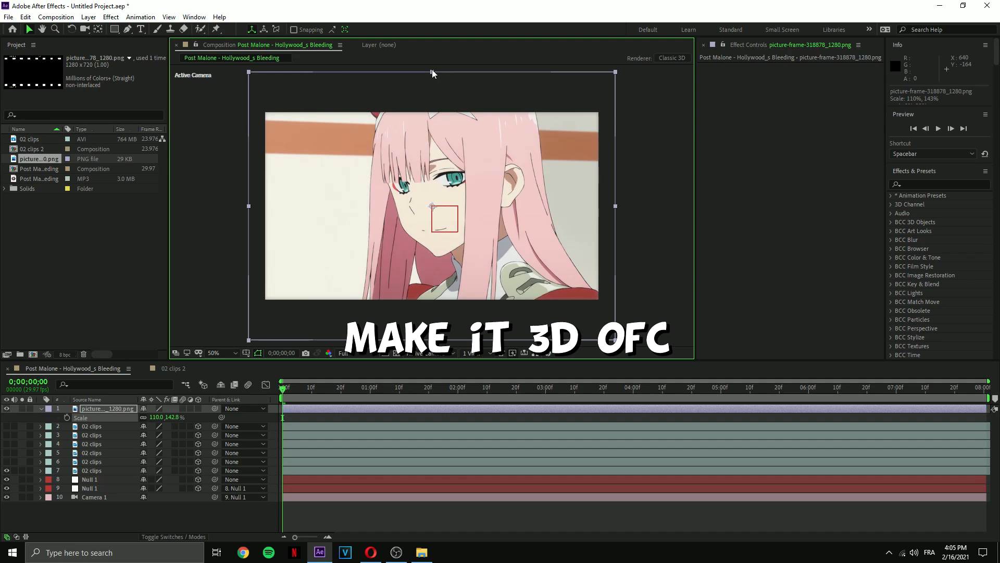
click(198, 408)
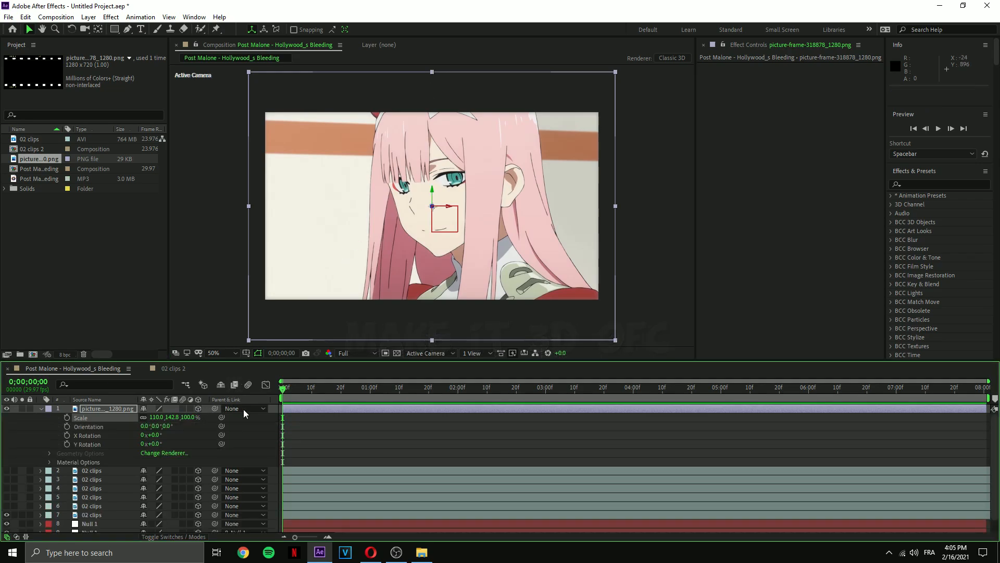
scroll(338, 477, down, 1)
key(u)
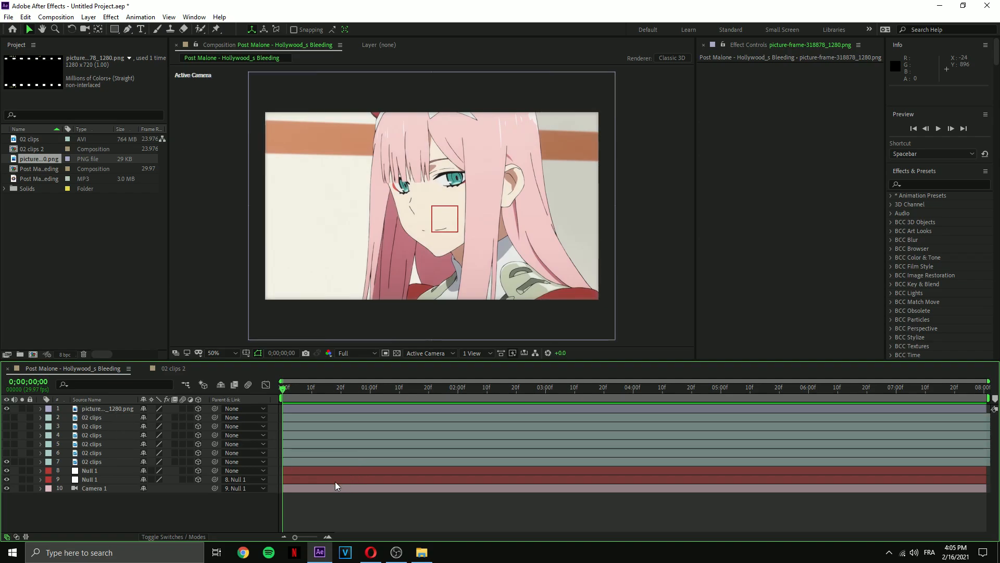
Move the lower null back to a Z position of about -1103 so the whole film frame fits in view.
click(300, 471)
click(292, 480)
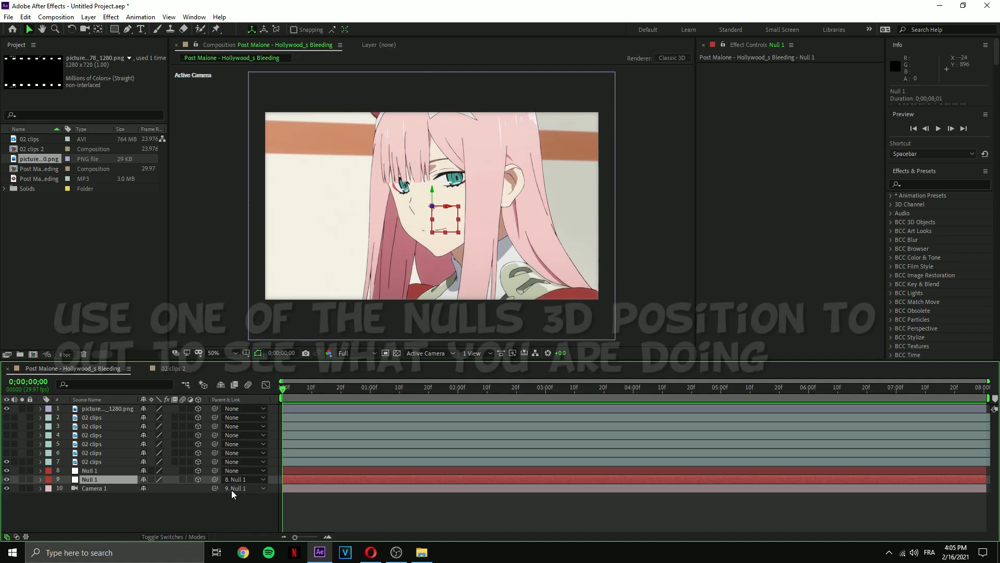
key(p)
drag(162, 487, 49, 489)
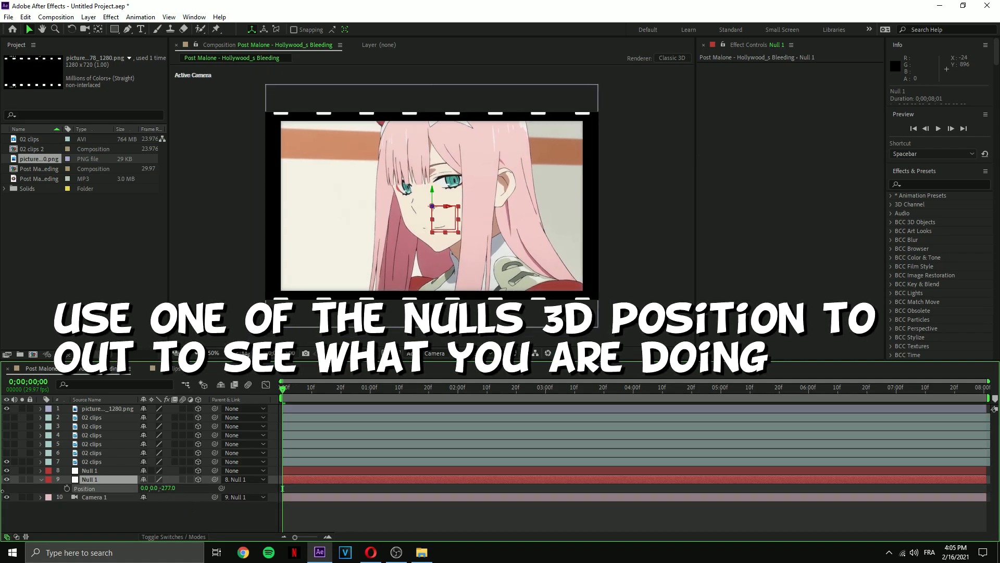
drag(172, 488, 78, 488)
drag(171, 488, 108, 487)
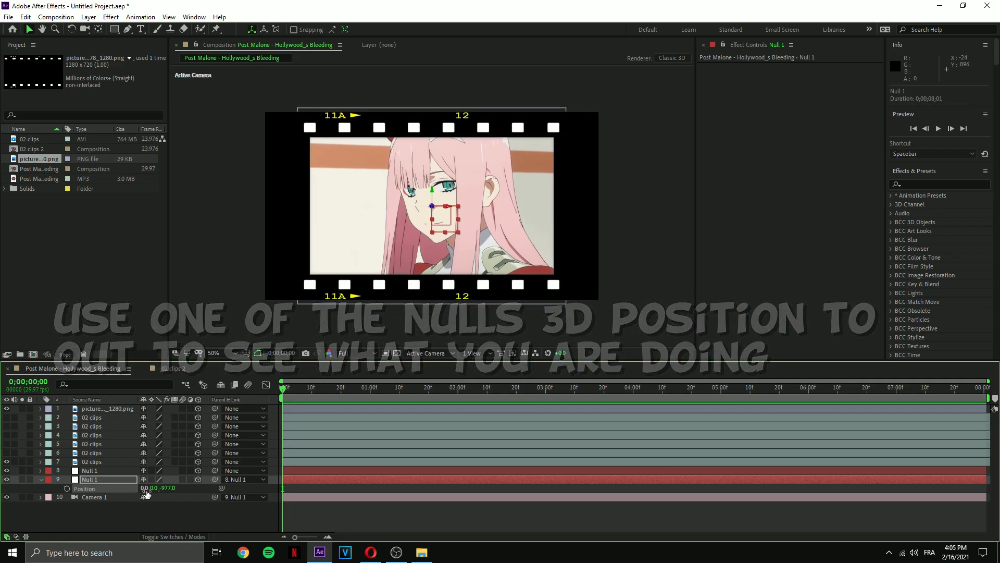
Set the composition background to white (FFFFFF) and move the lower null farther back to a Z position of about -5653.
right_click(217, 258)
click(242, 277)
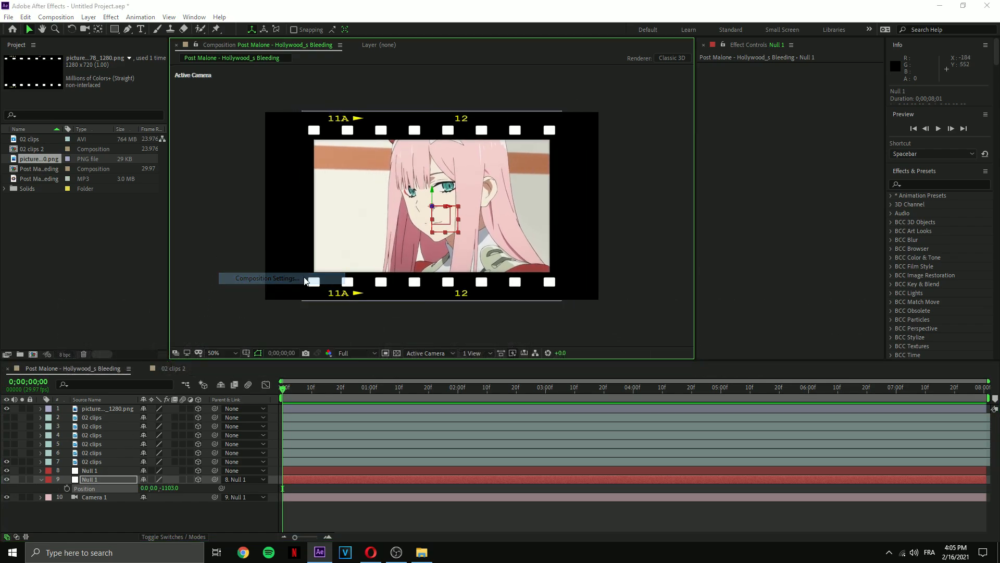
click(590, 340)
drag(687, 229, 667, 203)
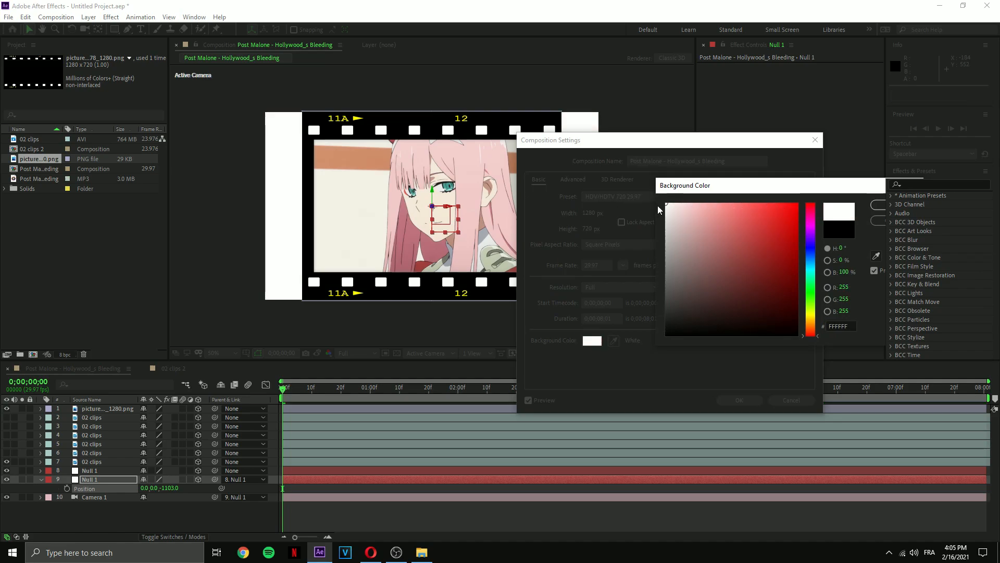
key(Return)
key(Return)
drag(170, 488, 145, 489)
Make the five hidden 02 clips layers visible again.
click(299, 461)
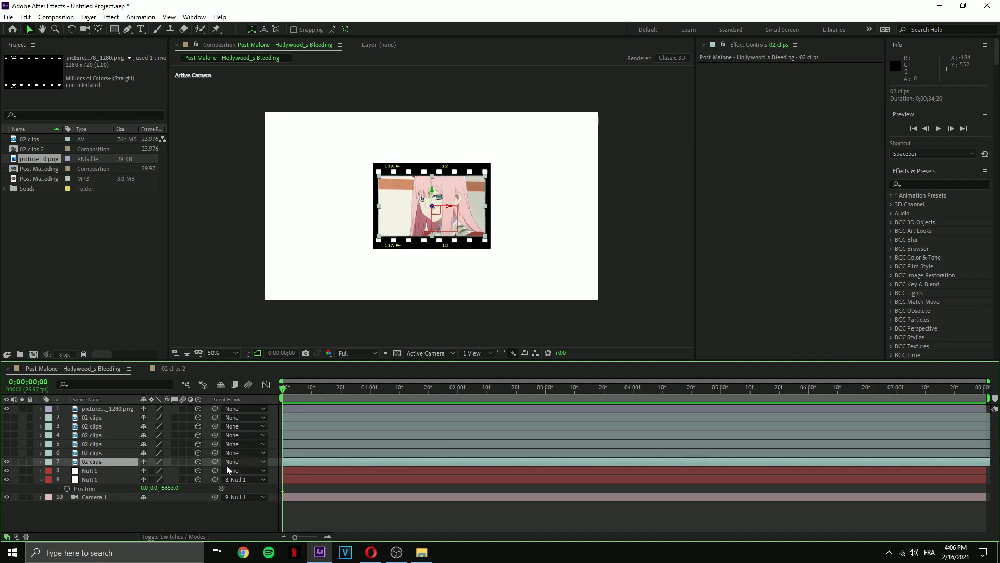
click(6, 461)
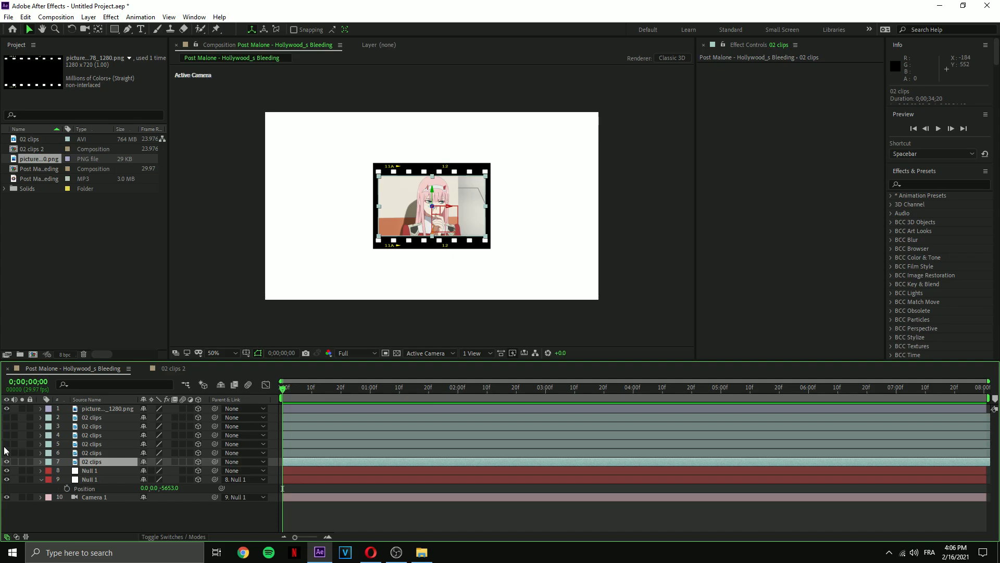
drag(4, 445, 4, 450)
click(6, 435)
click(6, 426)
click(6, 418)
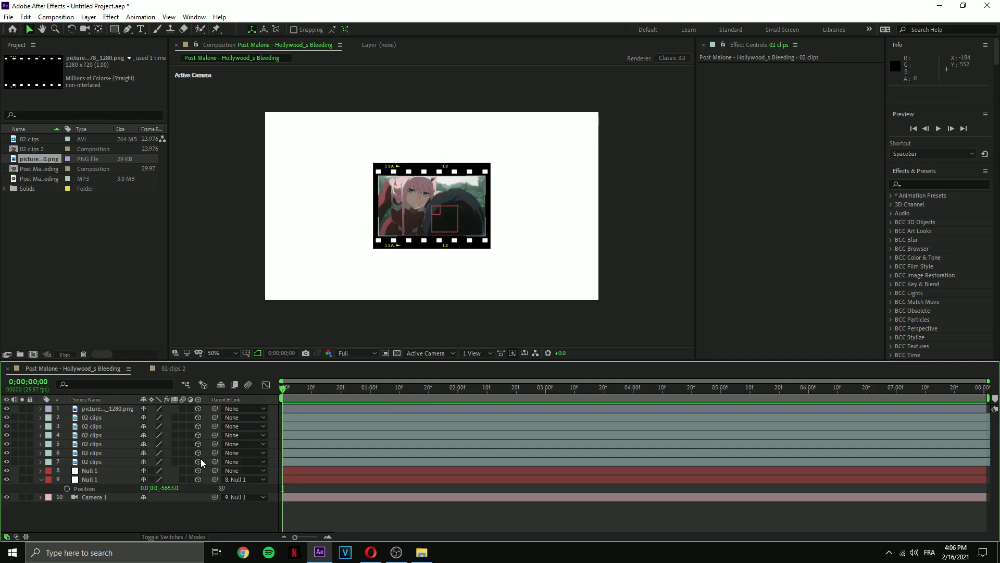
Move the lowest 02 clips layer horizontally out of the film frame to its right side, at about X 1981.5.
click(296, 461)
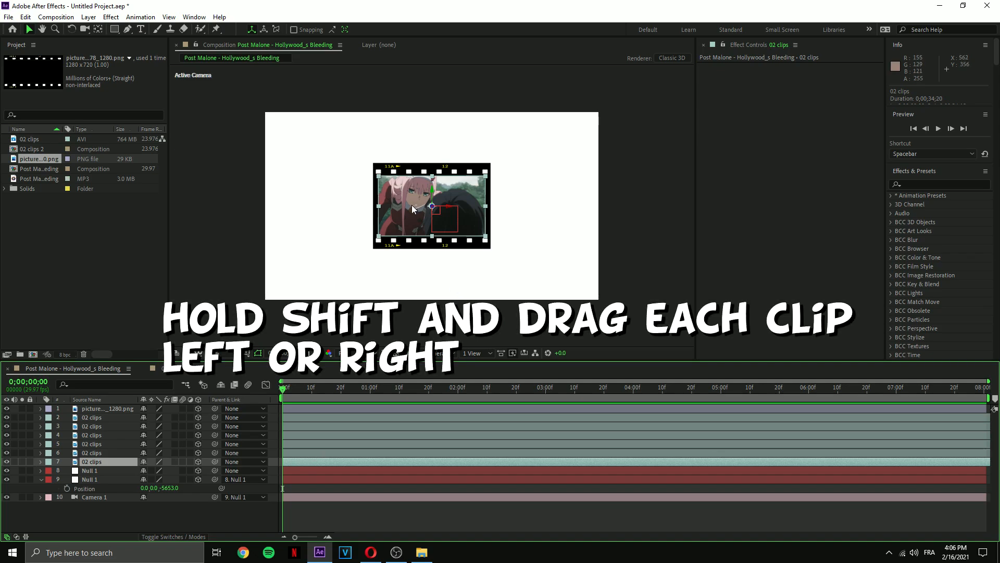
drag(409, 205, 521, 208)
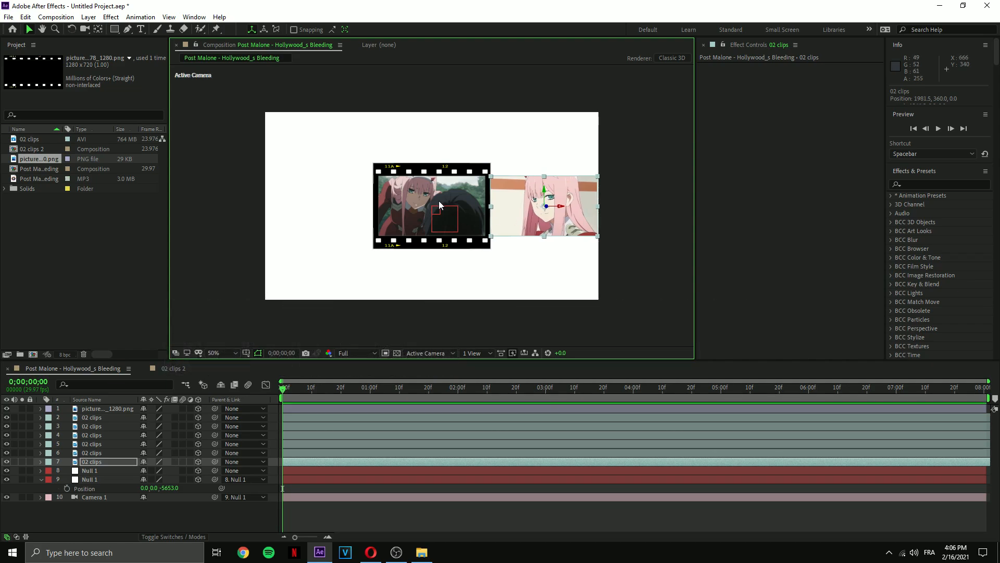
Move the second-lowest 02 clips layer horizontally out of the film frame to its left side, at about X -707.8.
click(418, 202)
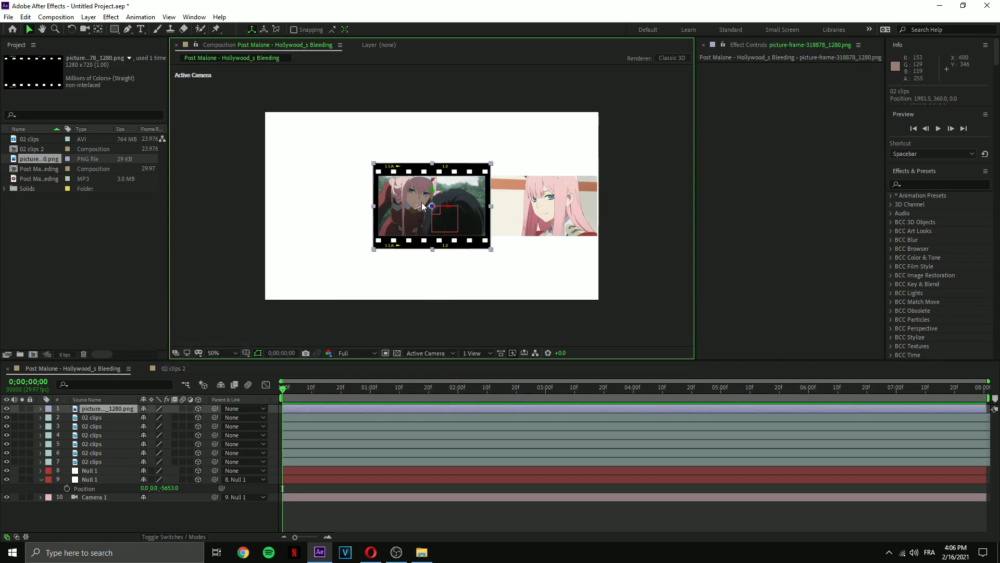
click(308, 462)
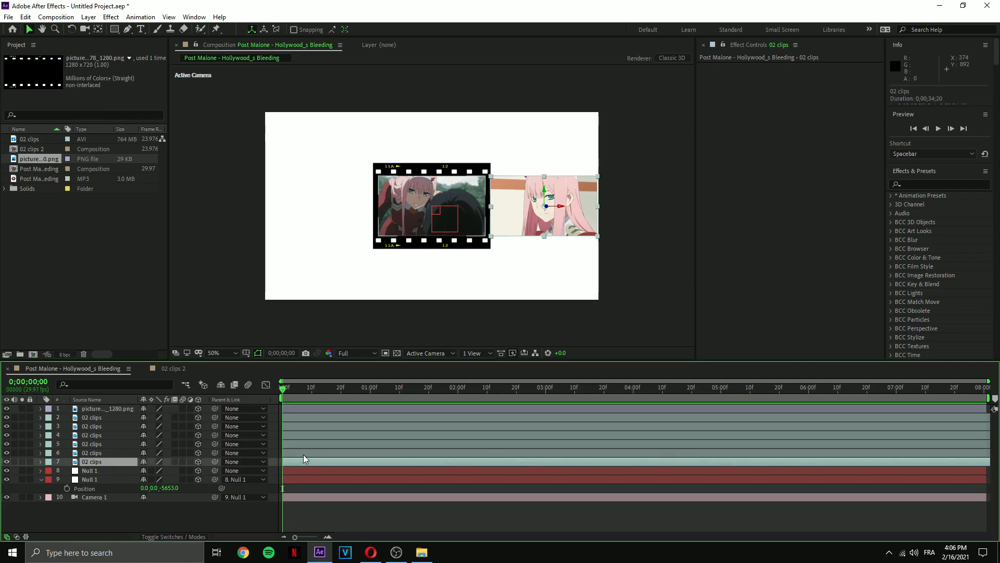
click(304, 455)
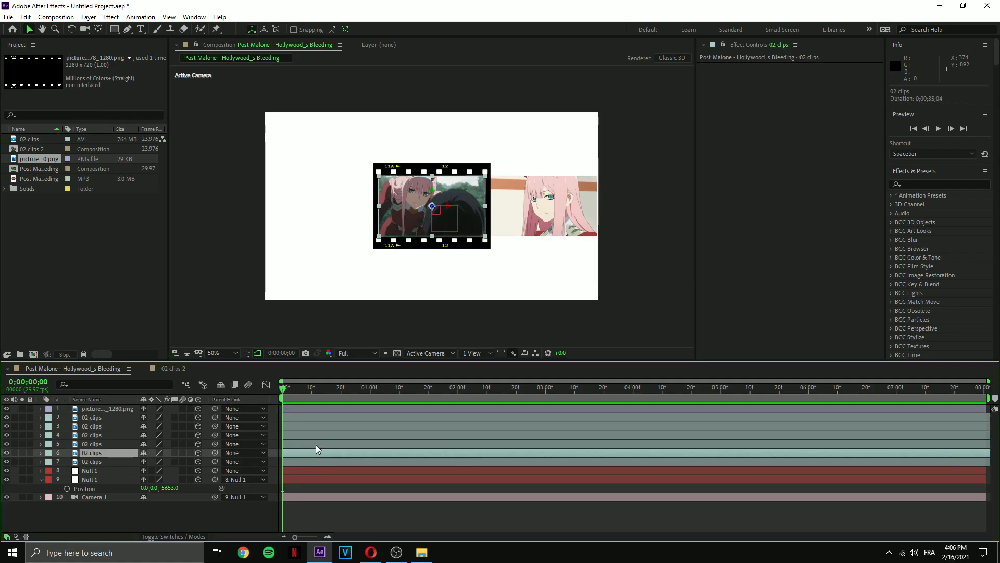
click(459, 196)
drag(457, 201, 344, 202)
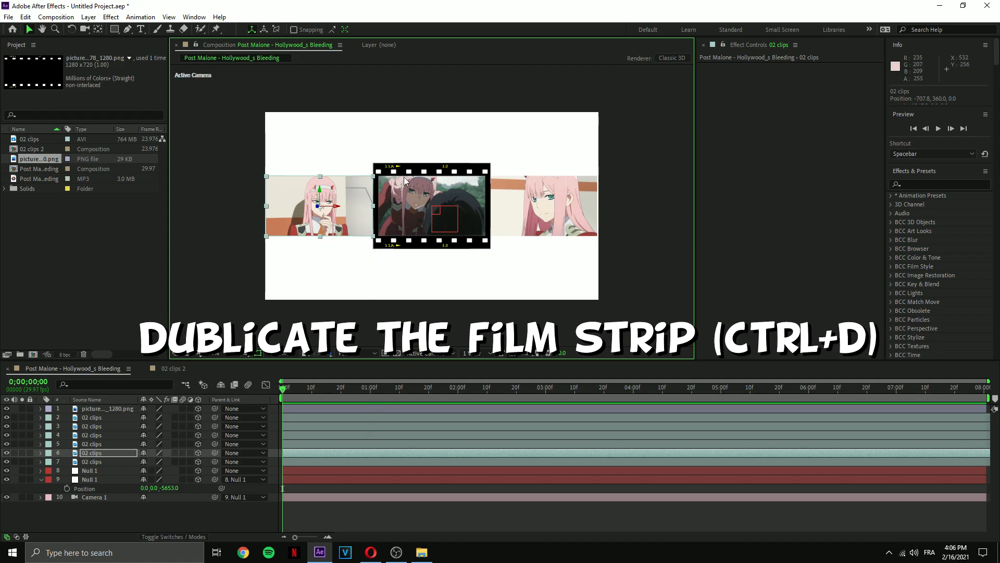
Duplicate the film frame PNG layer twice and select one of the copies.
click(341, 407)
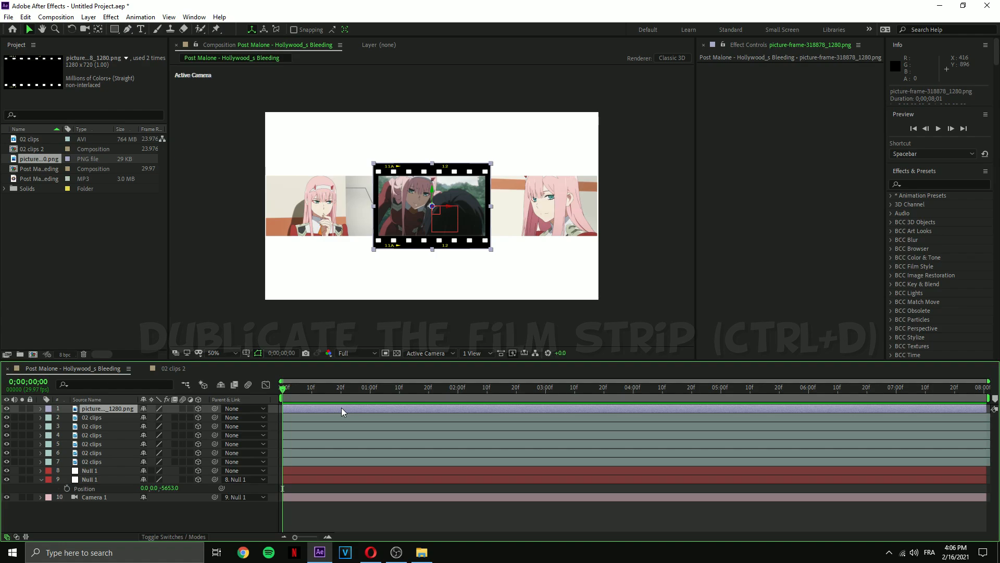
key(ctrl+d)
key(ctrl+d)
click(306, 418)
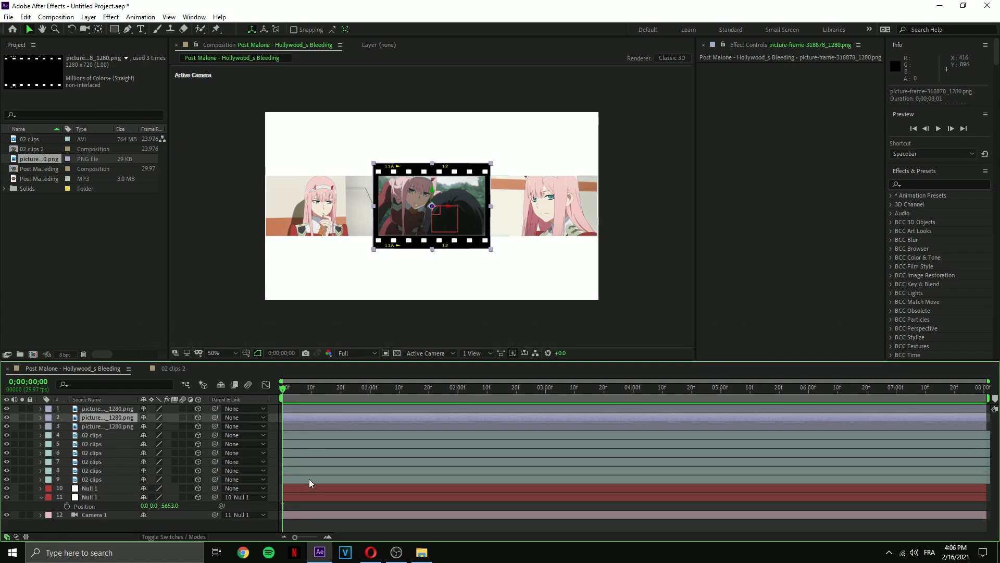
Copy the right-hand clip's position onto the middle film frame layer in the stack so it frames that clip.
click(309, 479)
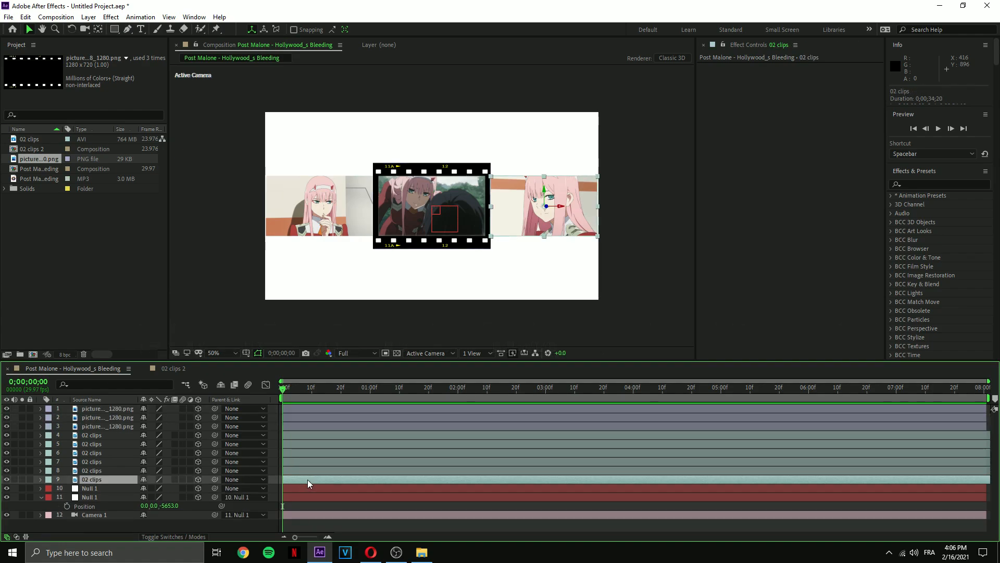
key(p)
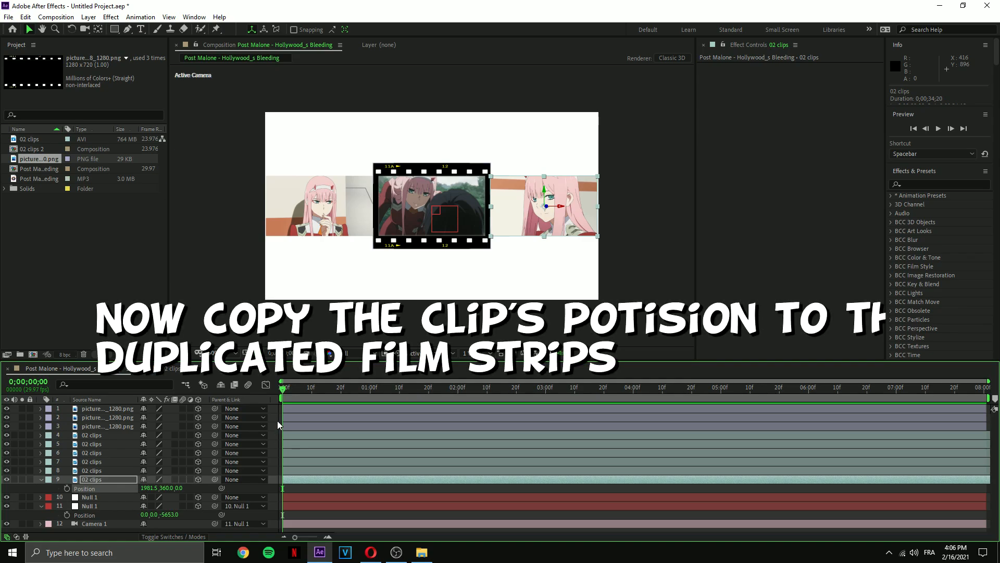
click(300, 418)
key(ctrl+v)
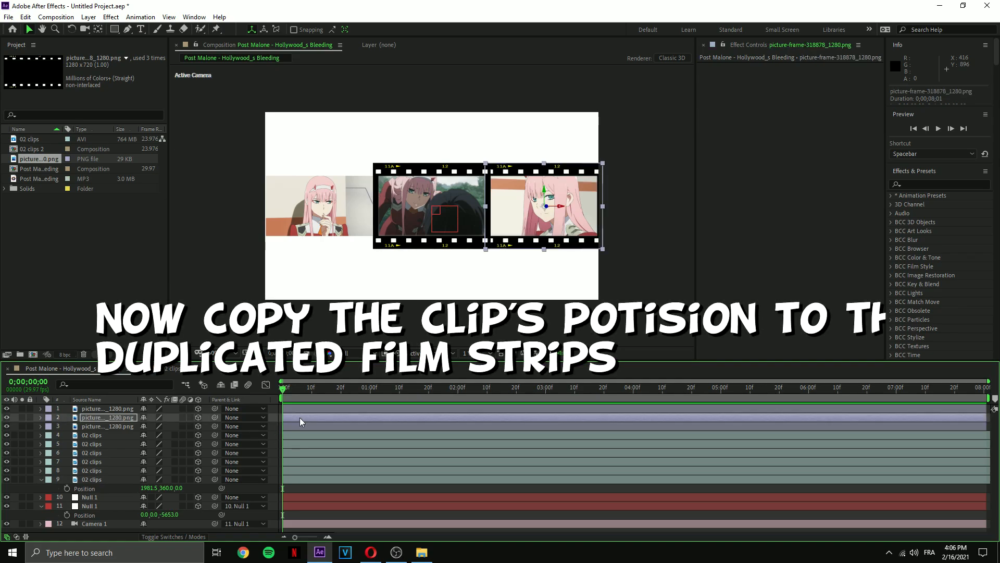
Copy the left-hand clip's position onto the topmost film frame layer so it frames that clip.
click(299, 470)
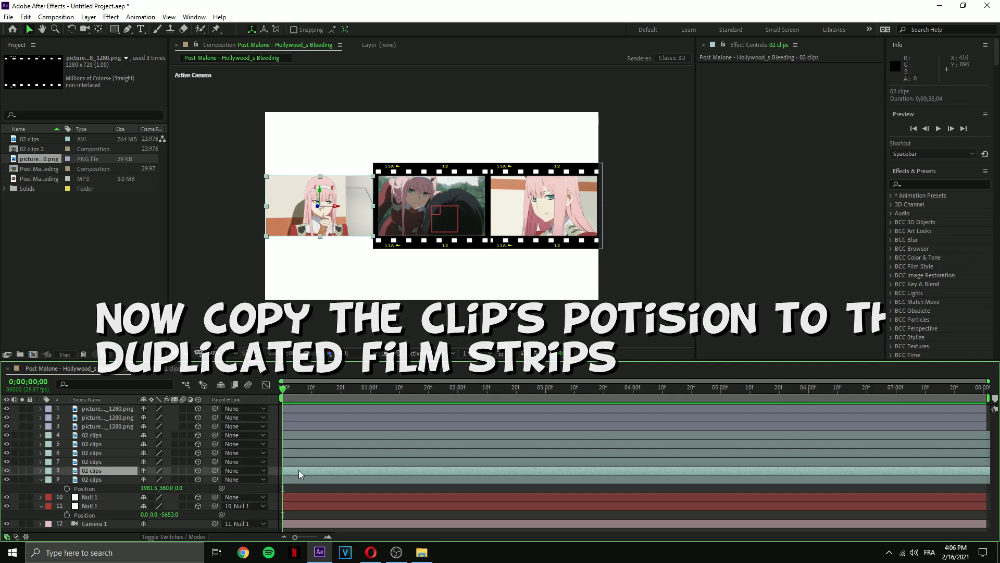
key(p)
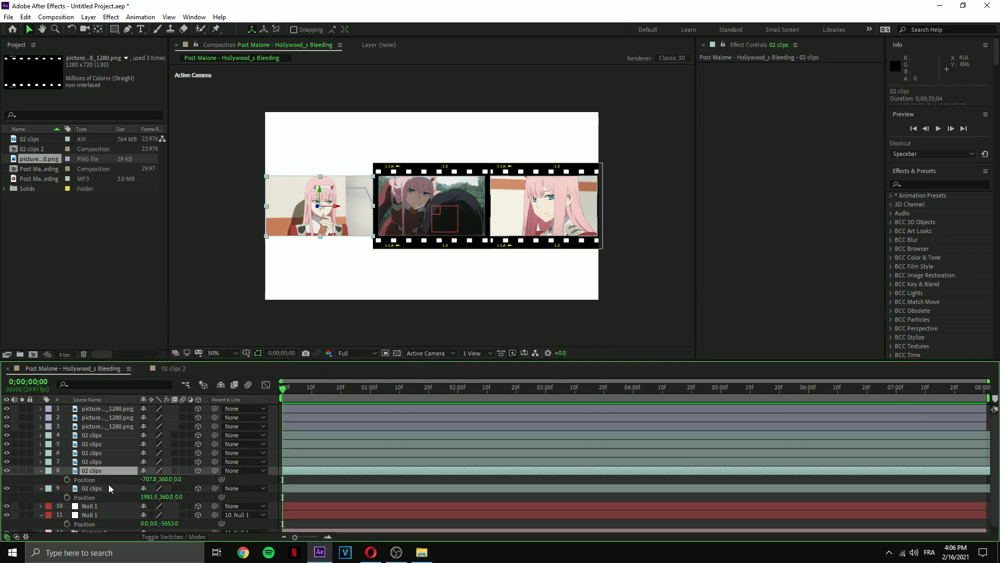
click(313, 410)
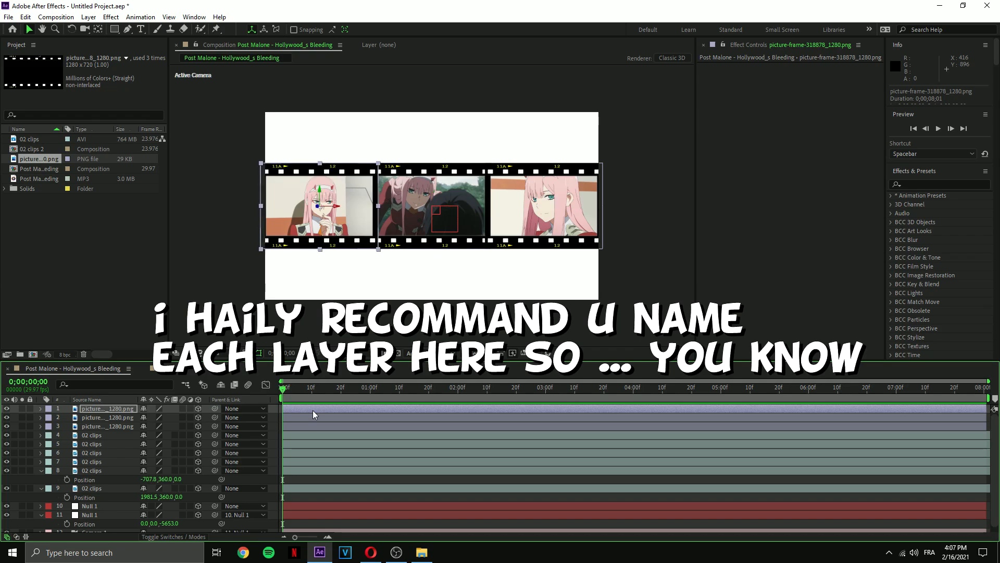
click(333, 482)
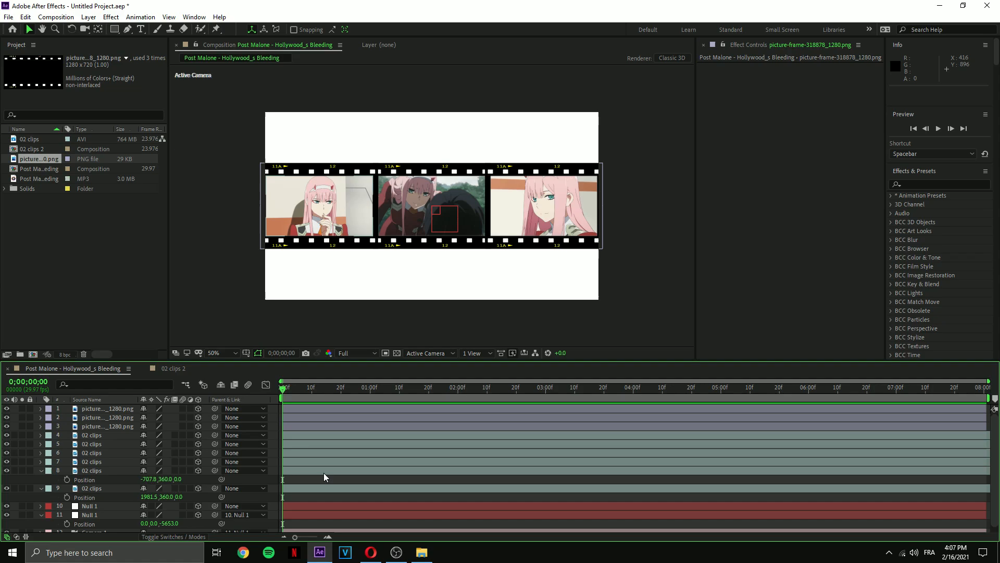
Move the lower null farther back to a Z position of -15289.
scroll(198, 505, down, 1)
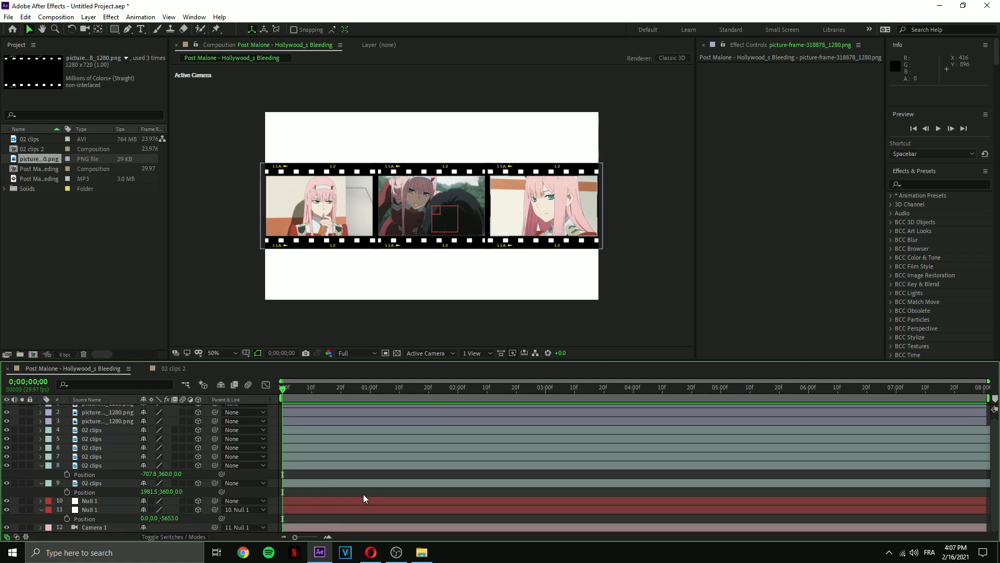
click(307, 510)
drag(168, 518, 3, 523)
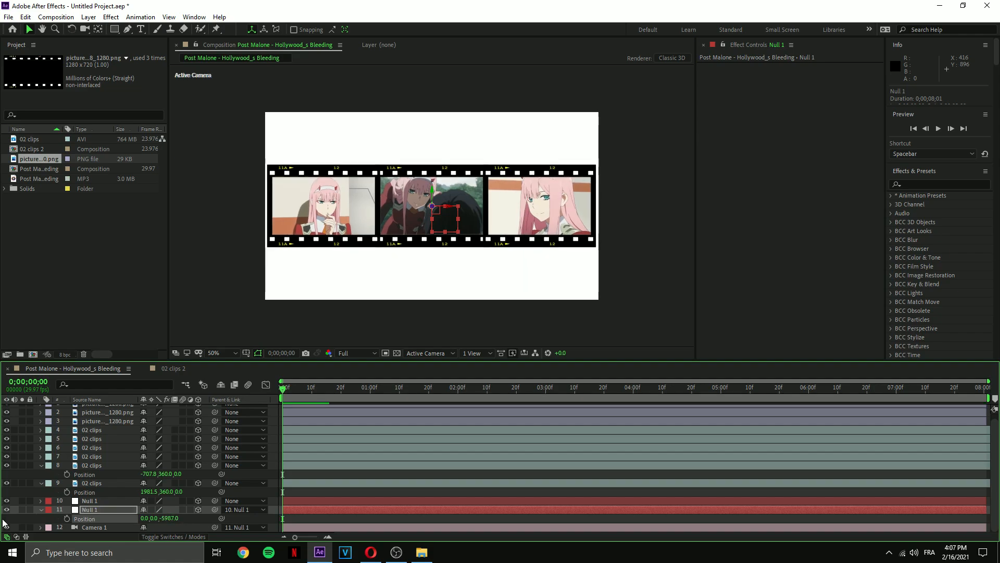
drag(169, 519, 1, 522)
mouse_move(168, 518)
mouse_down()
mouse_move(31, 521)
mouse_move(198, 520)
mouse_move(6, 521)
mouse_move(175, 518)
mouse_up()
click(176, 518)
text(-1528)
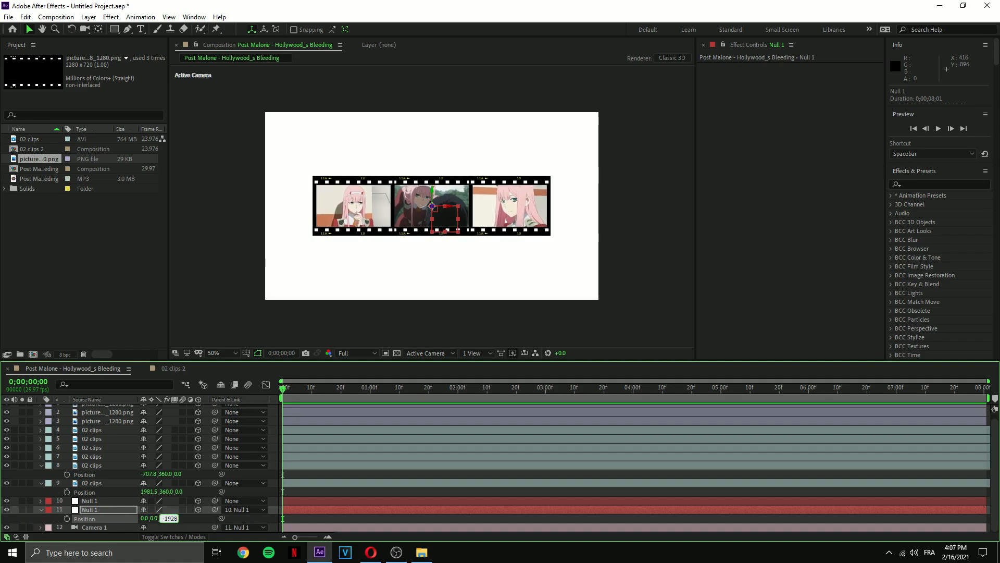
text(9)
key(Return)
Move the 02 clips layer third from the bottom to the left end of the strip, at about X -2051.9, and show its position.
click(298, 466)
click(300, 458)
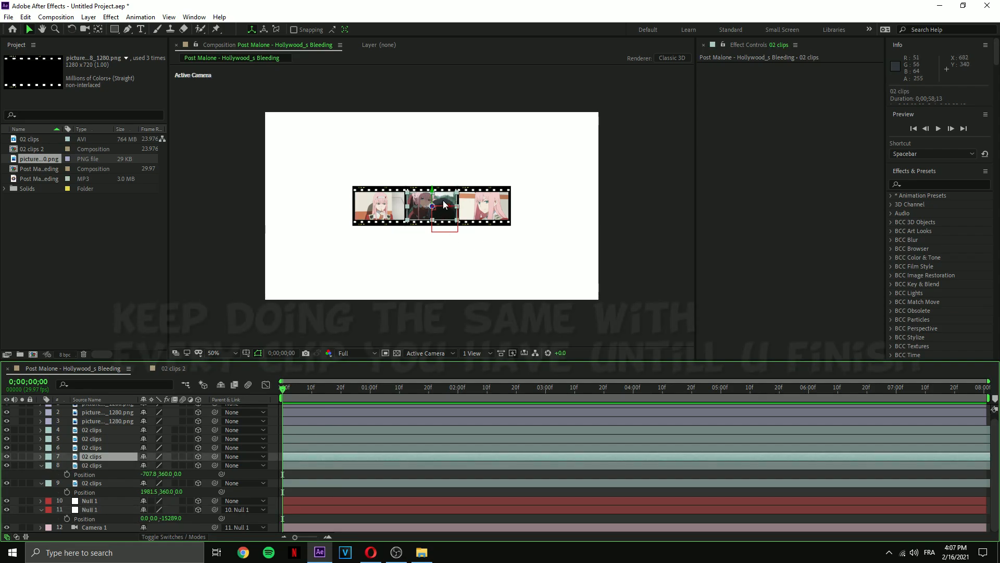
drag(451, 201, 337, 202)
scroll(299, 193, up, 4)
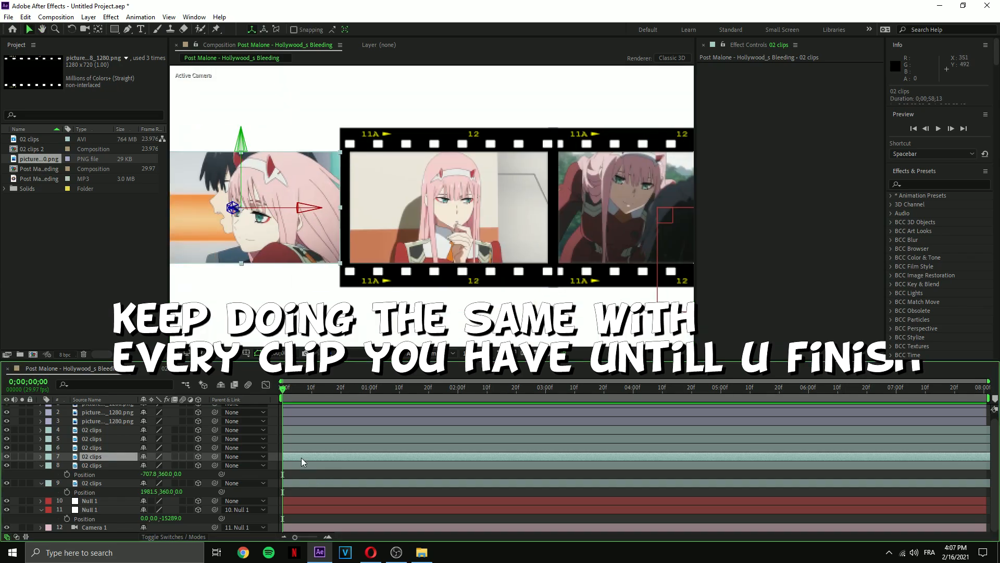
key(p)
Move the next 02 clips layer up to the right end of the strip, at about X 3324.2.
click(301, 448)
scroll(461, 259, down, 5)
scroll(307, 415, up, 1)
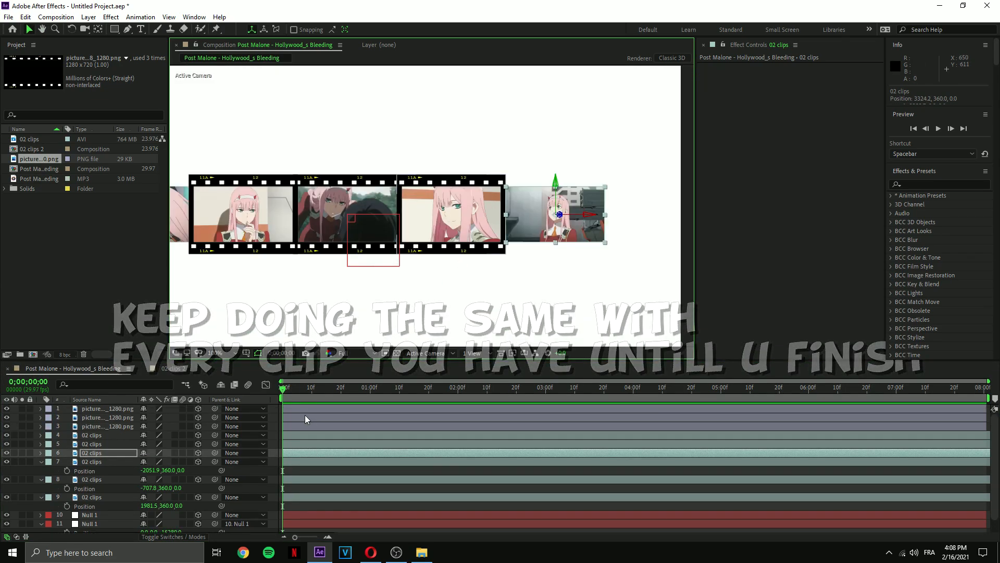
click(309, 498)
Duplicate the film frame twice more and copy the left-end clip's position onto one of the copies.
click(308, 425)
key(ctrl+d)
key(ctrl+d)
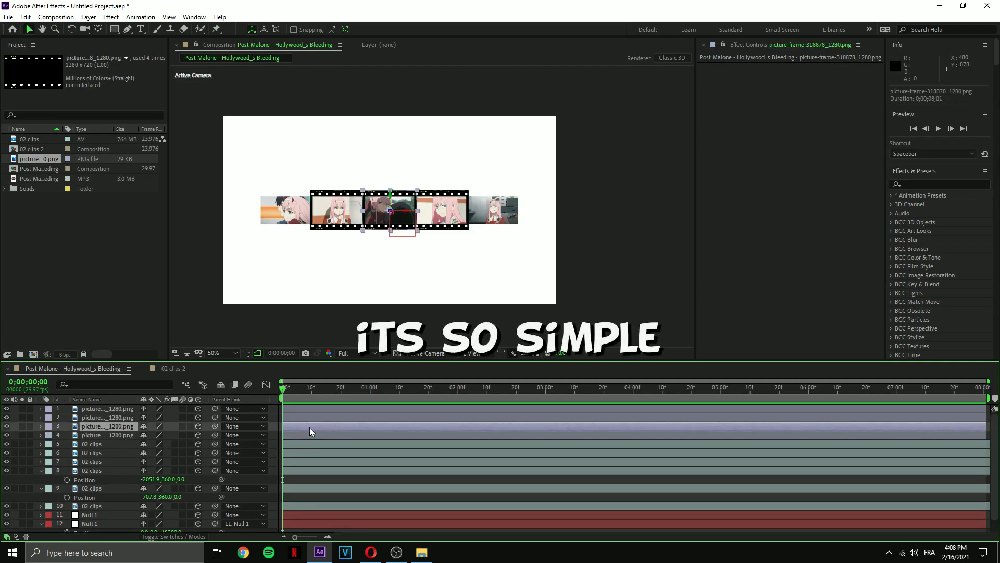
click(317, 480)
click(301, 417)
click(308, 408)
Copy the right-end clip's position onto the other new film frame so it frames that clip.
click(99, 461)
key(p)
key(p)
click(117, 408)
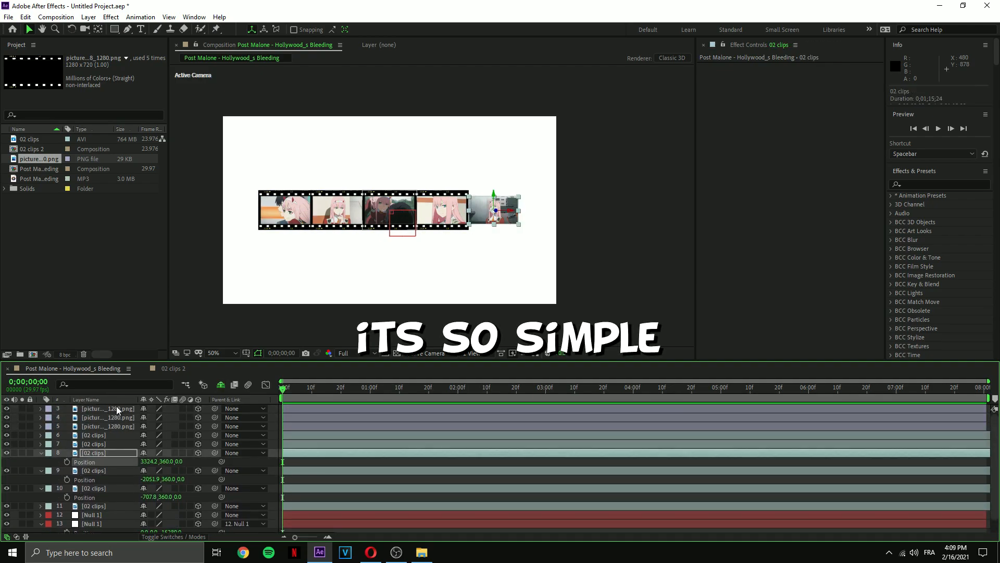
Delete one surplus 02 clips layer from the center of the strip and collapse all opened layer properties.
click(299, 444)
key(Delete)
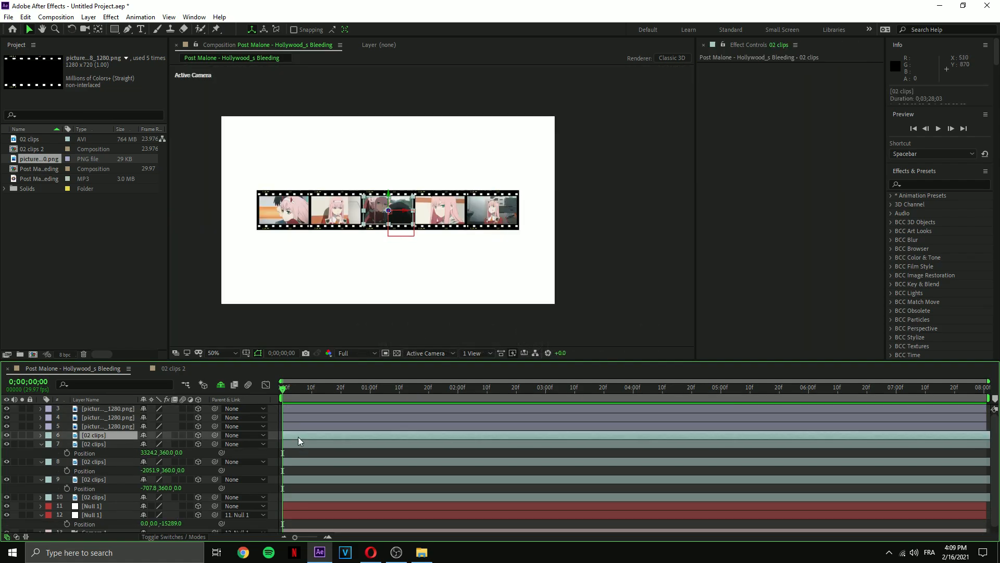
click(300, 443)
click(301, 454)
key(ctrl+grave)
scroll(160, 424, up, 2)
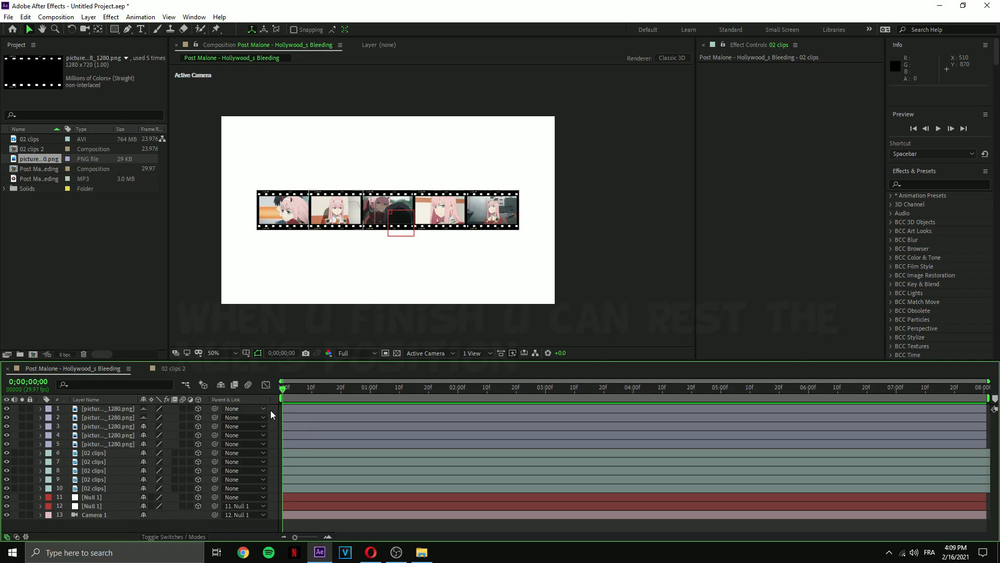
Reset the lower null's position and set its X and Y to 0.
click(100, 497)
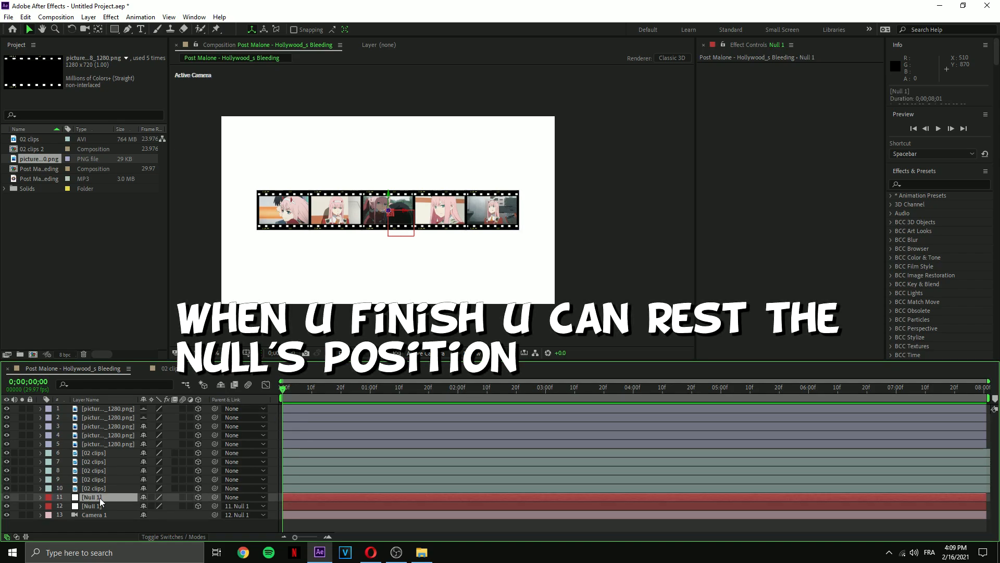
click(99, 505)
key(p)
right_click(96, 515)
click(147, 467)
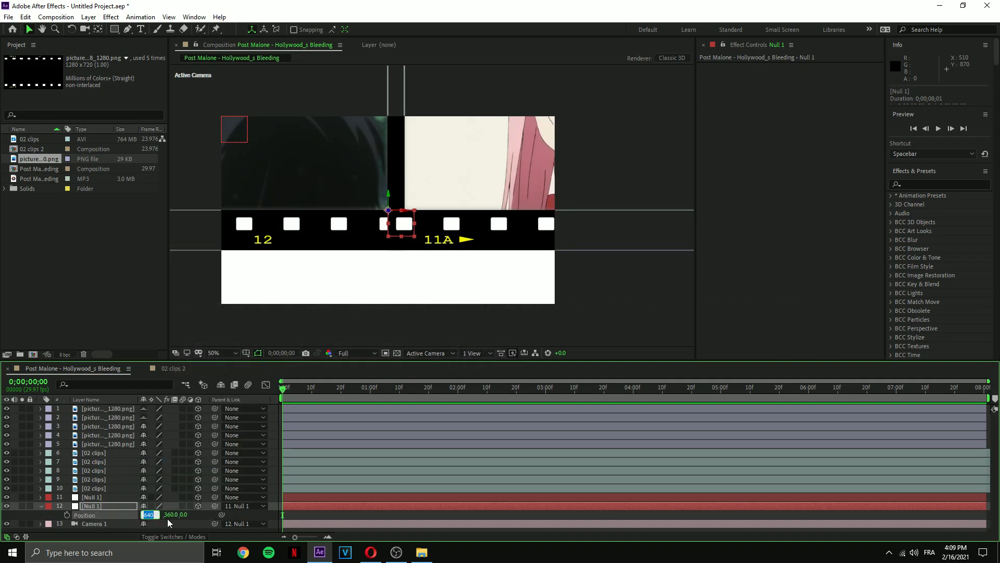
text(0)
key(Tab)
text(0)
key(Return)
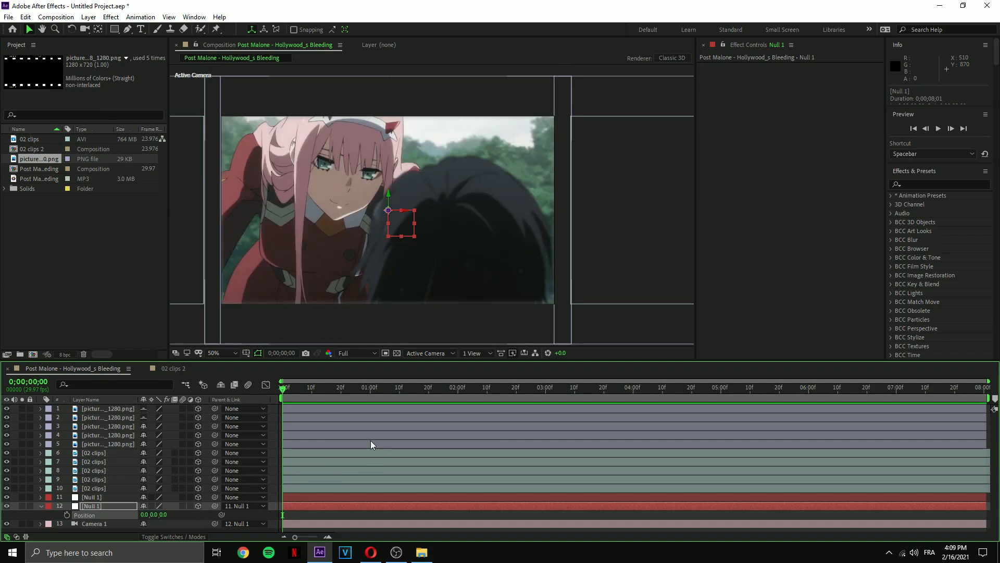
Preview the composition from its start and inspect the full row of framed clips in the viewer.
click(324, 455)
key(space)
click(285, 389)
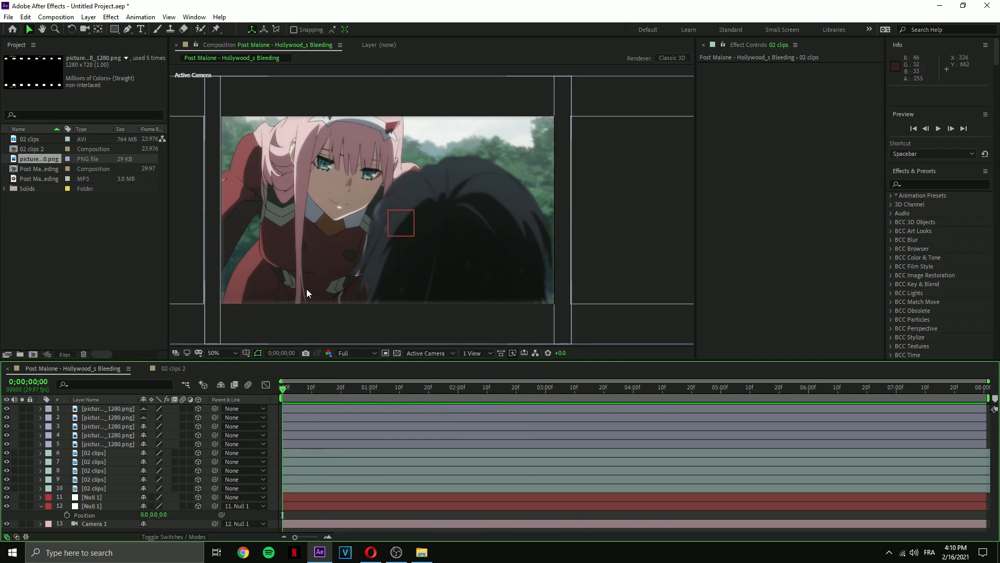
scroll(308, 289, down, 4)
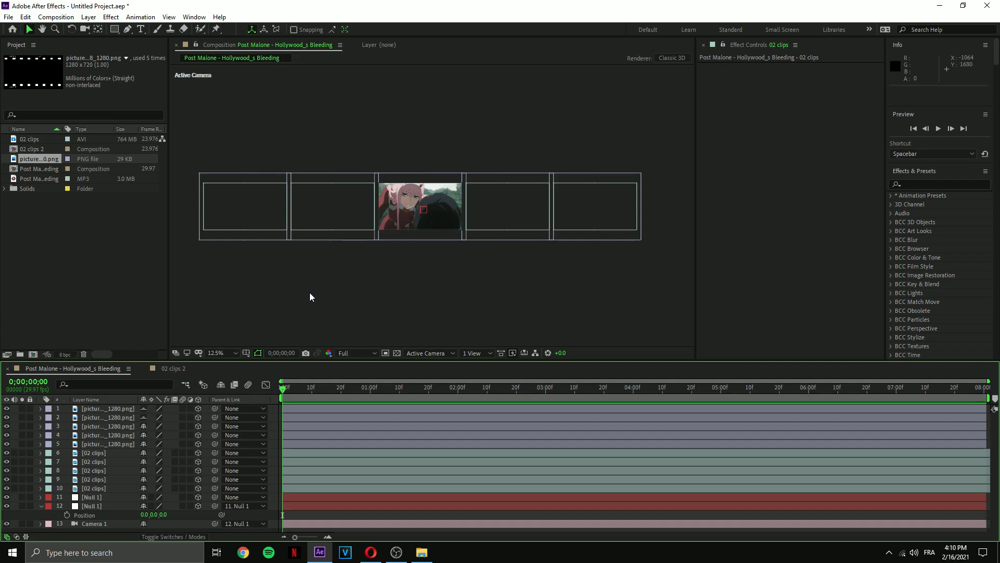
scroll(310, 292, up, 2)
scroll(310, 293, down, 2)
scroll(310, 297, up, 2)
scroll(310, 297, down, 1)
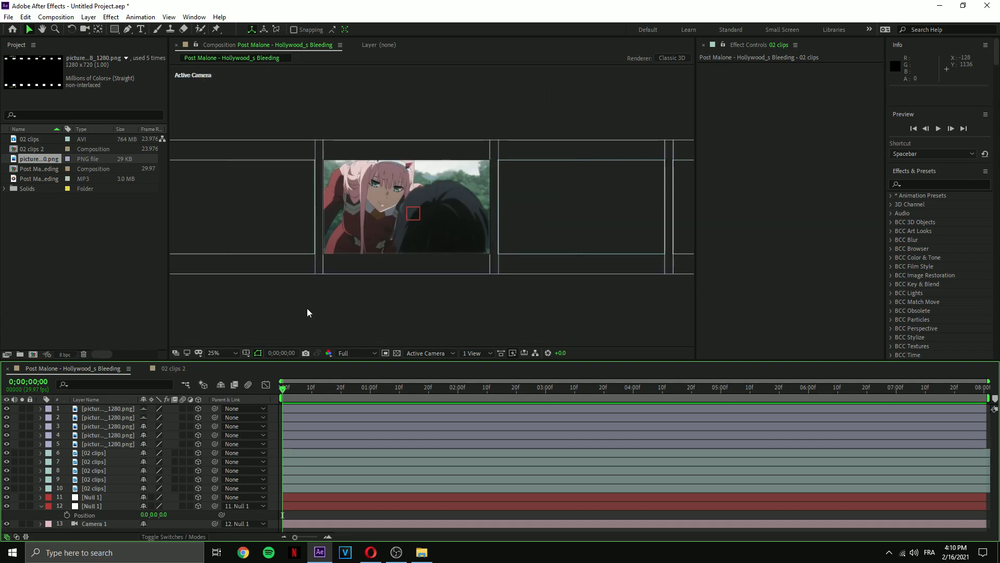
scroll(307, 310, down, 2)
scroll(307, 310, up, 1)
scroll(307, 310, down, 1)
scroll(307, 310, up, 1)
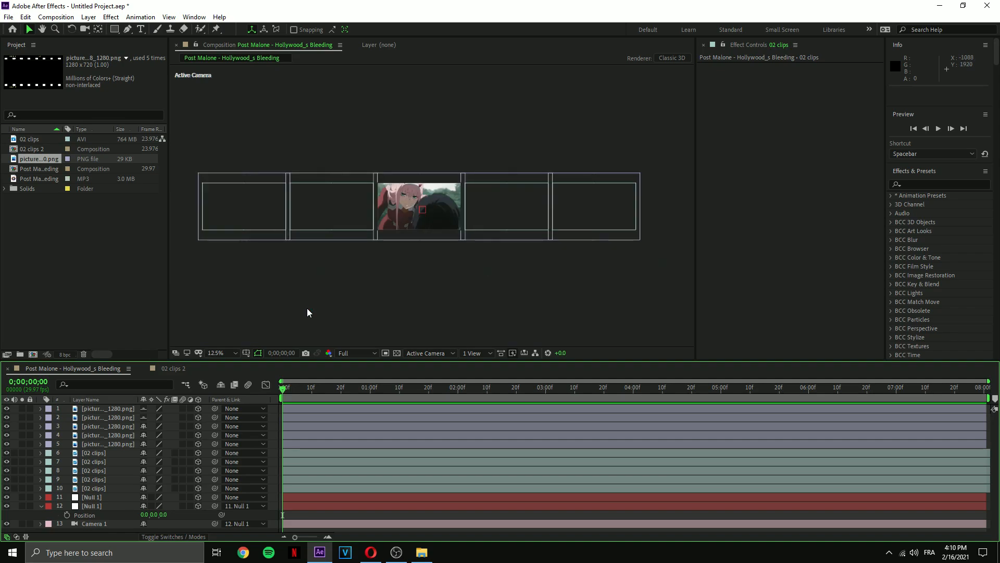
scroll(307, 309, up, 1)
scroll(307, 309, down, 1)
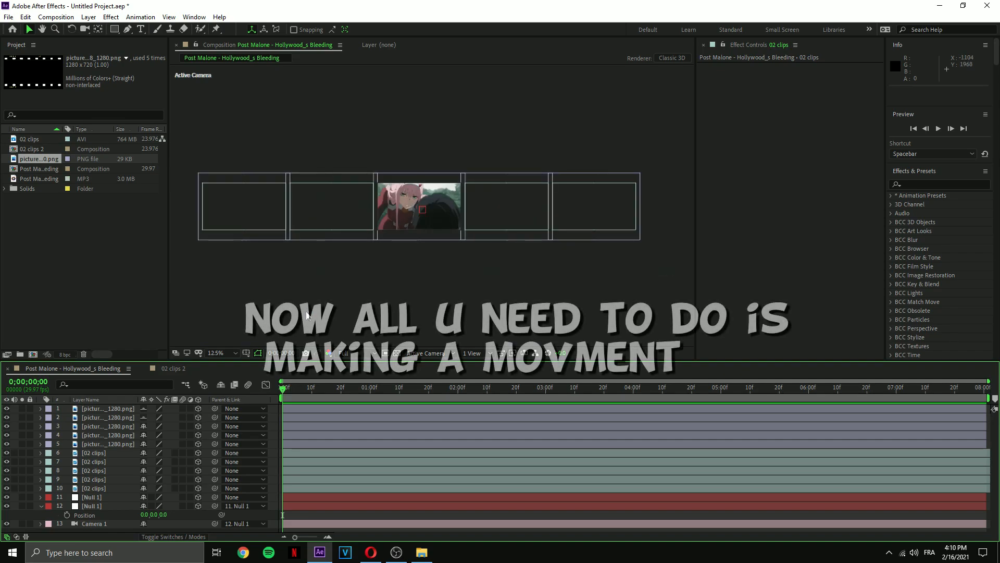
Add a Position keyframe to the lower null and place it at 0;00;01;04, previewing its timing.
click(295, 507)
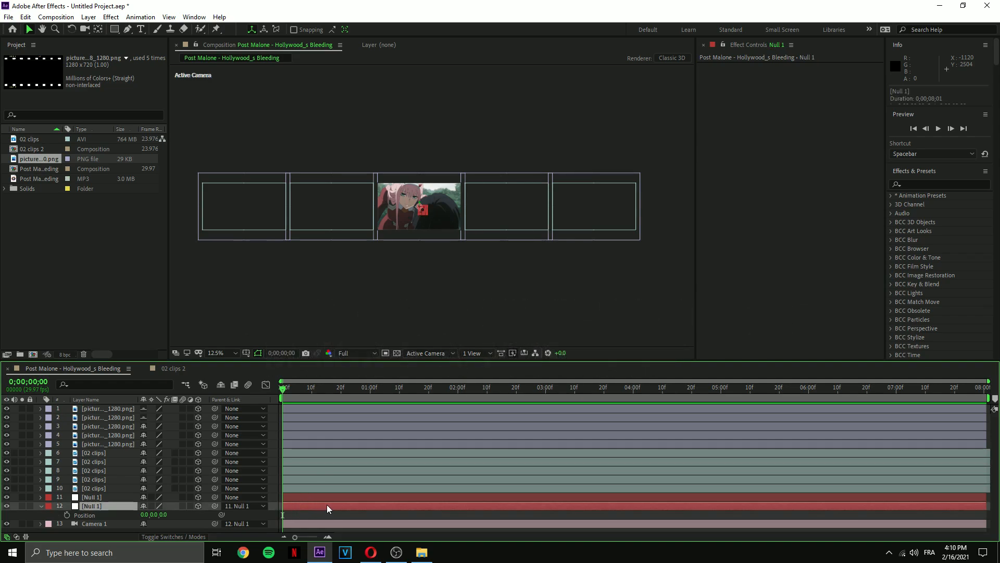
click(66, 515)
drag(282, 515, 362, 516)
key(space)
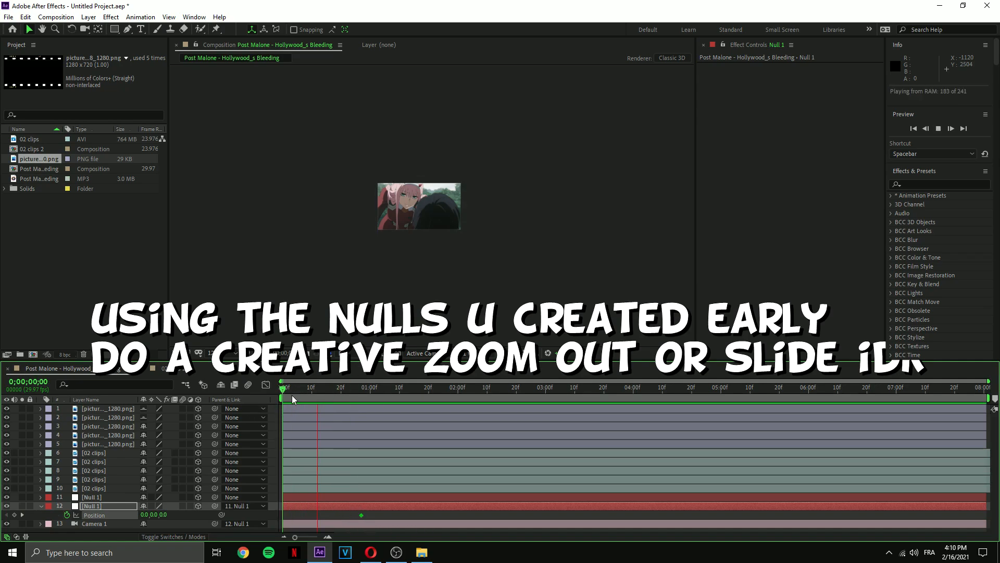
key(space)
drag(361, 515, 381, 514)
Fit the composition to the viewer and play the preview from the start.
click(219, 353)
click(245, 180)
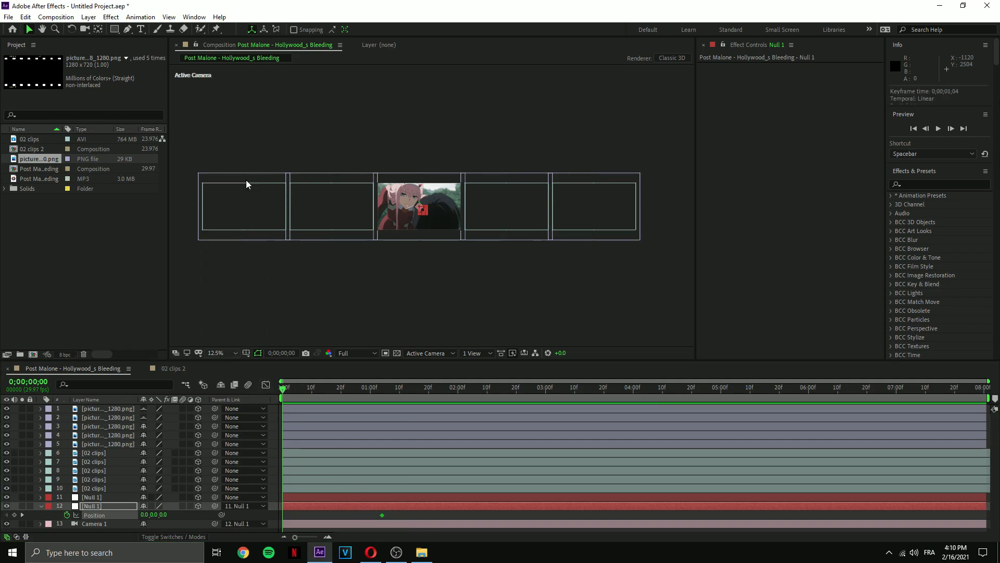
key(shift+slash)
click(283, 392)
key(space)
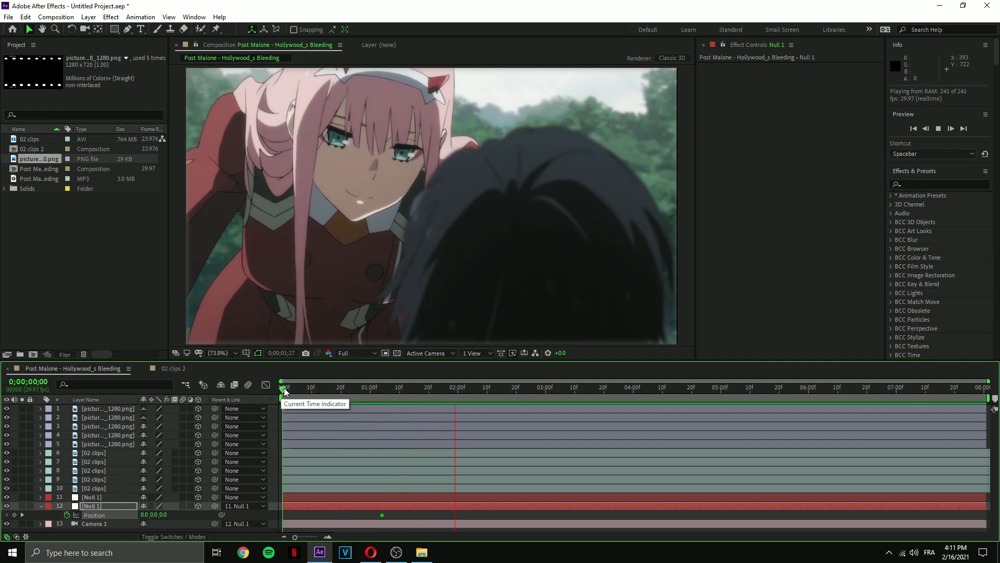
Stop the preview and set the lower null's Z position to -2133 at 0;00;03;10.
key(space)
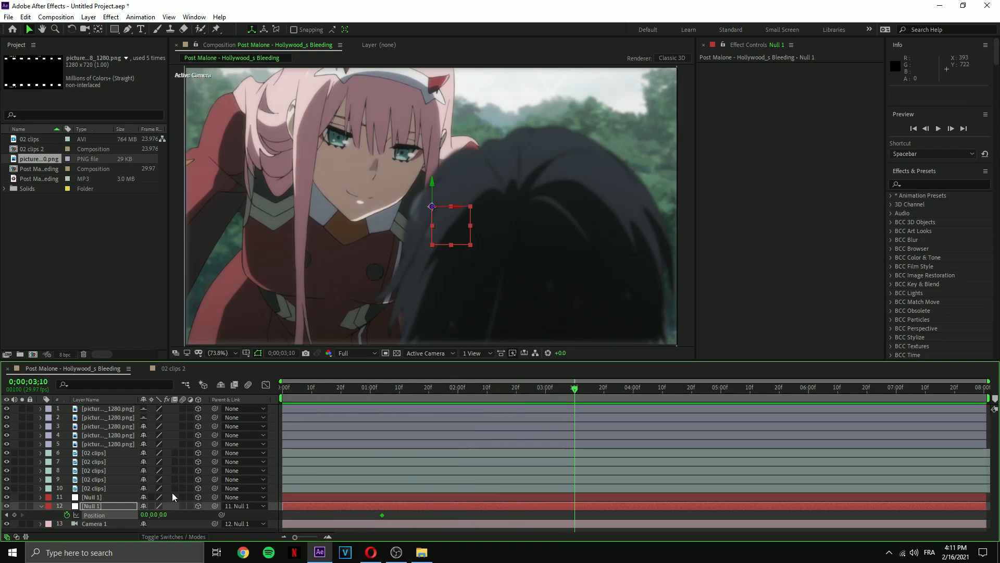
drag(162, 515, 9, 517)
drag(177, 517, 44, 517)
drag(166, 515, 87, 512)
drag(173, 515, 87, 426)
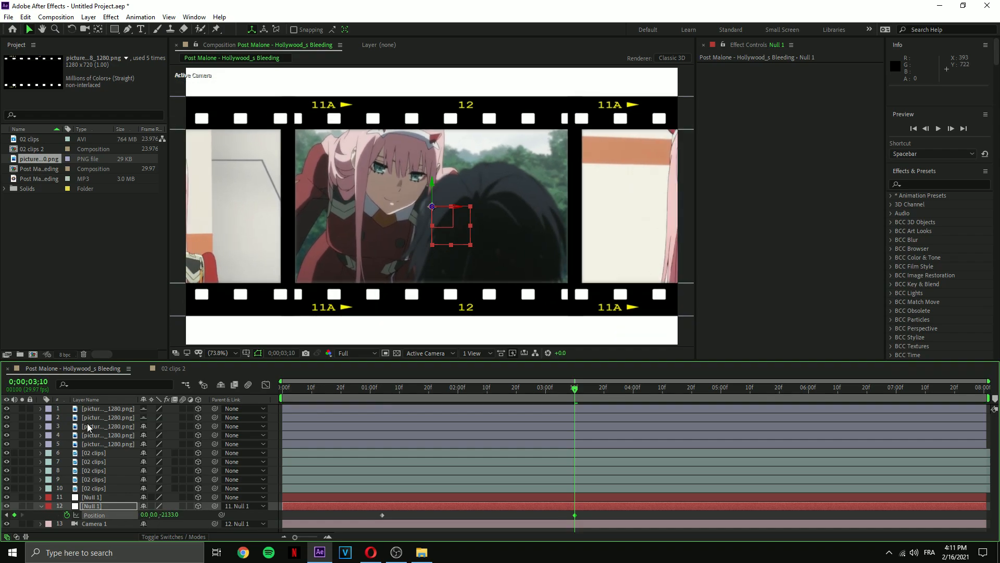
Change the composition's background colour to black (000000) in its settings.
right_click(177, 330)
click(208, 352)
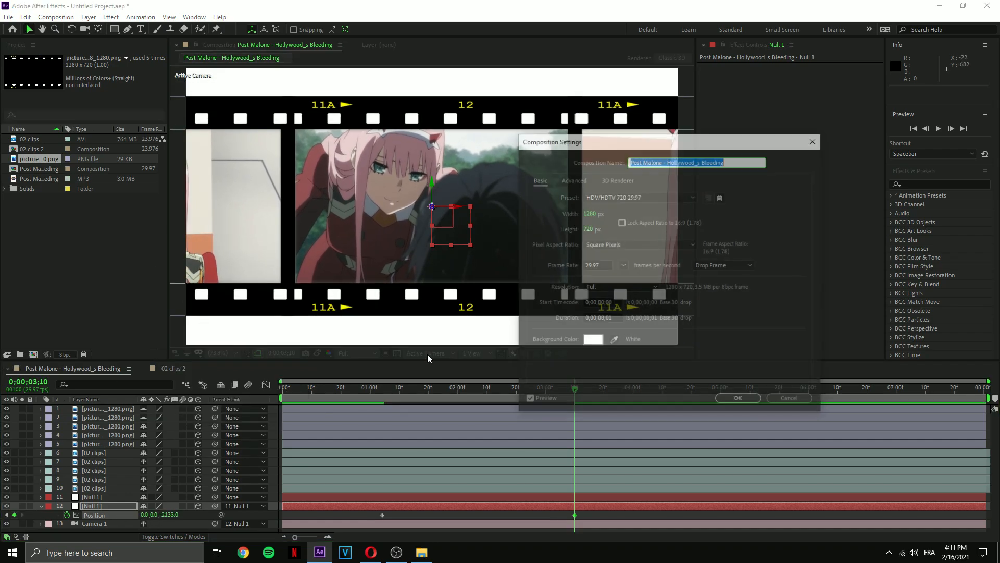
click(591, 341)
click(710, 260)
drag(702, 305, 666, 336)
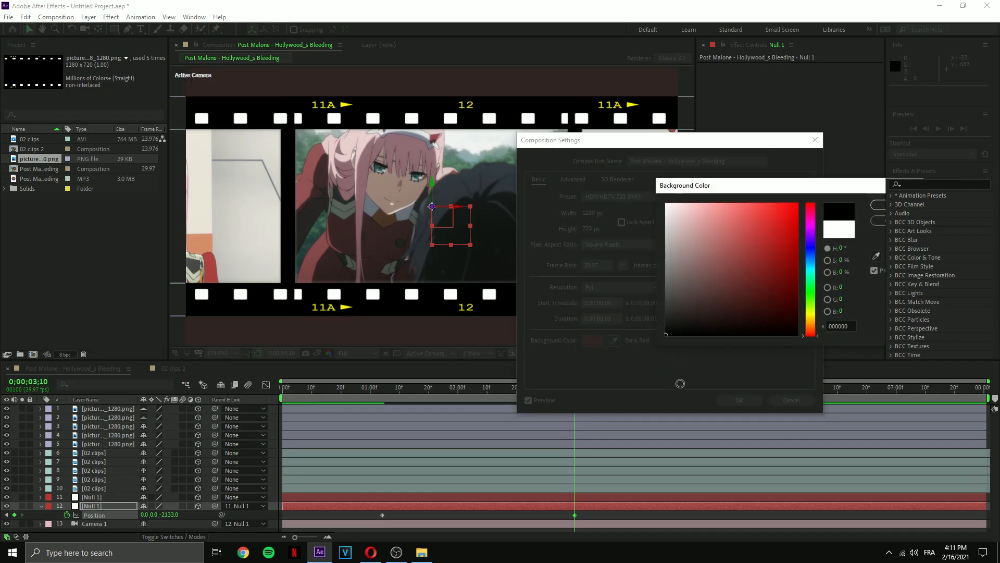
click(527, 435)
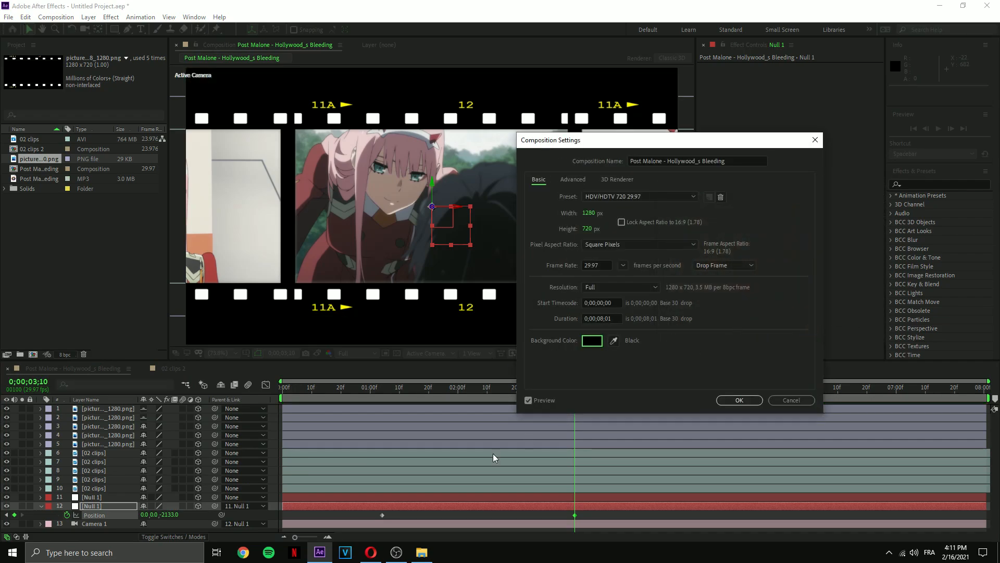
click(396, 552)
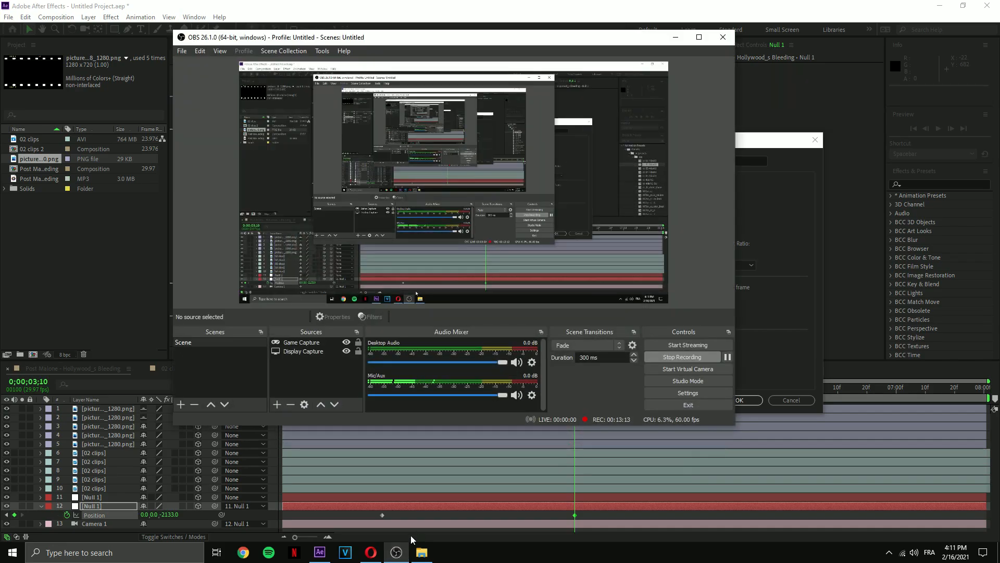
click(395, 551)
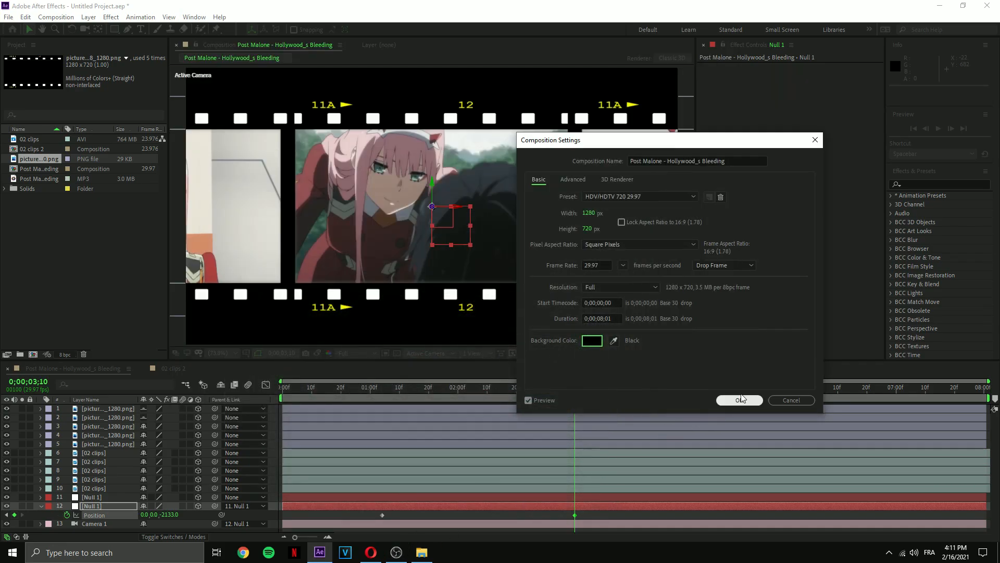
click(739, 400)
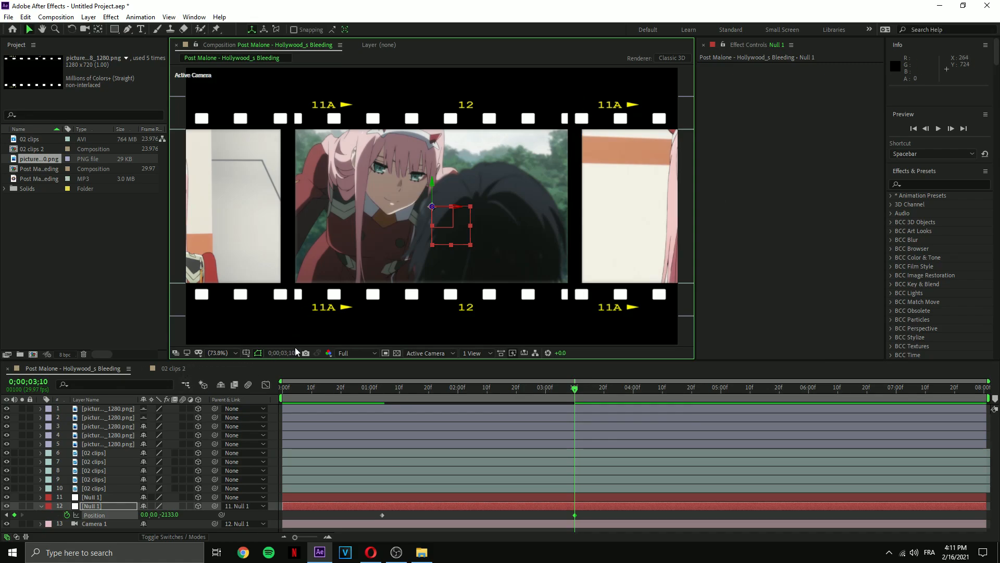
Pull the lower null's Z position back to -8258 at 0;00;03;10 and ease the speed curve between its two Position keyframes.
drag(172, 514, 3, 508)
drag(172, 515, 120, 513)
key(shift+F3)
drag(510, 508, 485, 508)
drag(446, 508, 464, 508)
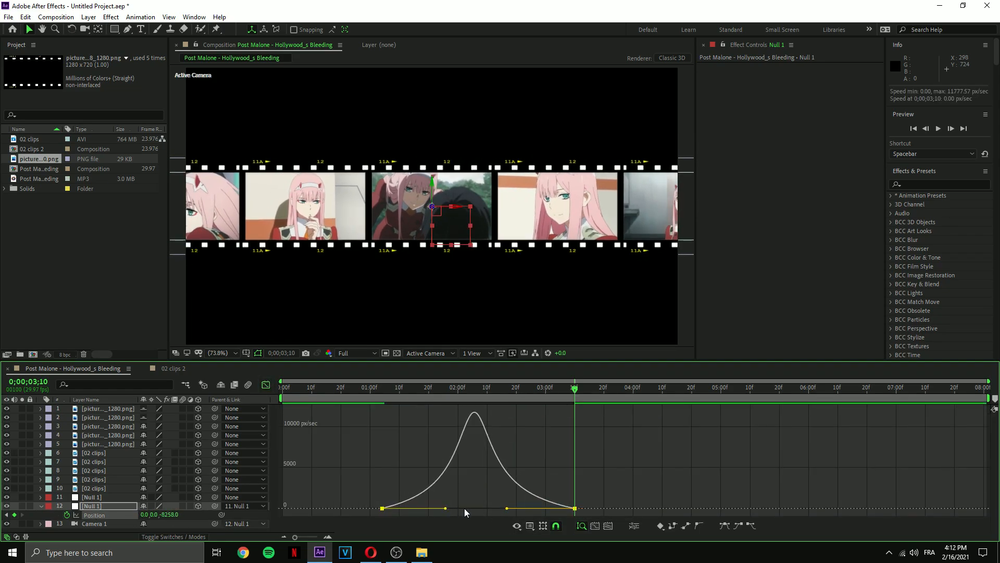
Preview the pull-back, then set the lower null's Y position to -291 and its Z Rotation to 21° at 0;00;03;10.
click(266, 385)
click(361, 390)
key(space)
drag(361, 390, 575, 411)
mouse_move(155, 515)
mouse_down()
mouse_move(154, 484)
mouse_move(150, 506)
mouse_up()
key(shift+r)
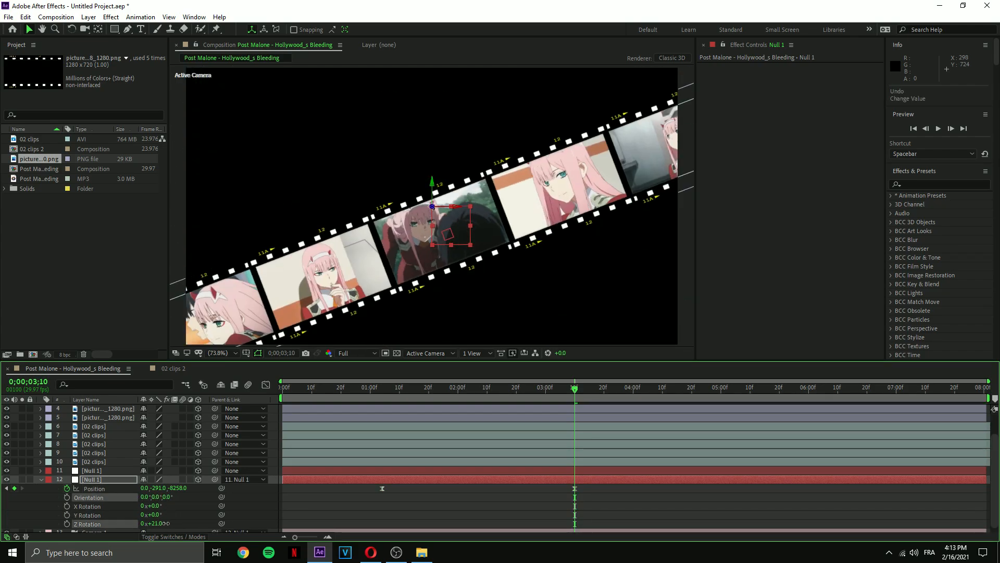
Keyframe the lower null's Y and Z Rotation from 0;00;01;04 to 0;00;03;10, ending at about 39° and -9°.
mouse_move(439, 213)
mouse_down()
mouse_move(445, 206)
mouse_move(439, 214)
mouse_up()
click(67, 515)
click(67, 523)
key(j)
drag(148, 515, 107, 523)
Apply Easy Ease to the lower null's Position, Y Rotation and Z Rotation keyframes and stretch their easing in the speed graph.
key(u)
drag(365, 495, 583, 522)
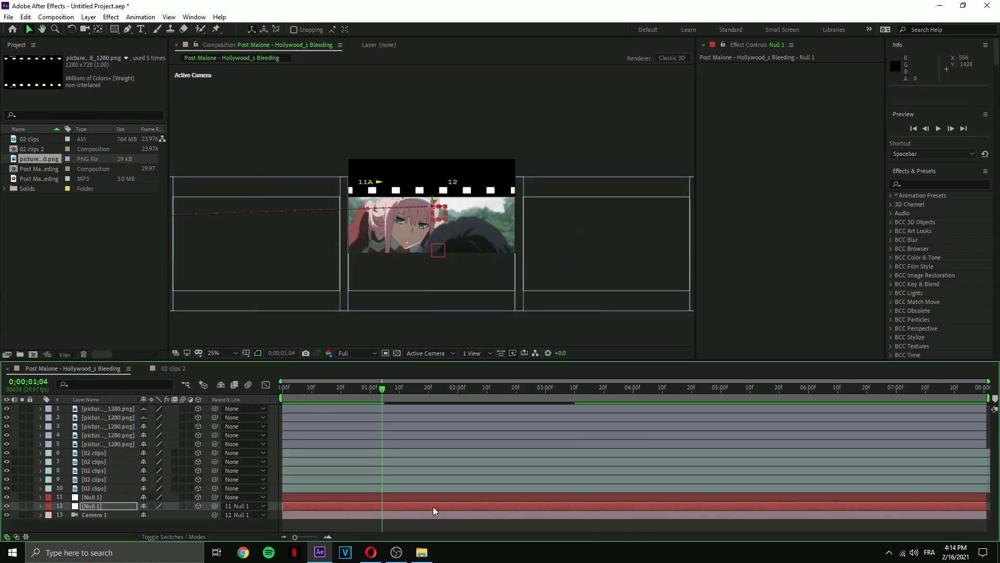
key(F9)
drag(391, 390, 455, 388)
click(267, 384)
drag(511, 507, 487, 507)
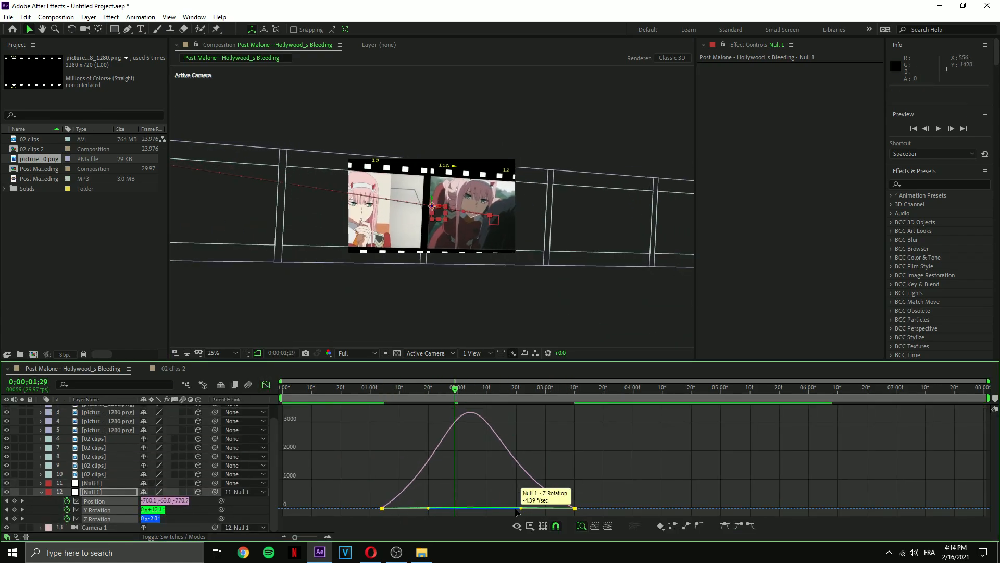
click(266, 385)
Keyframe the upper null's Position and shift its X value sideways with a second keyframe at 0;00;04;10.
click(458, 482)
key(p)
click(67, 492)
drag(455, 389, 656, 389)
drag(147, 492, 81, 491)
drag(656, 492, 662, 492)
Apply Easy Ease to both Position keyframes of the upper null and check the resulting motion in the speed graph.
drag(673, 495, 447, 489)
key(F9)
click(266, 385)
click(266, 384)
drag(292, 388, 455, 415)
key(shift+F3)
Preview the combined camera move across the film strip and examine its timing.
key(space)
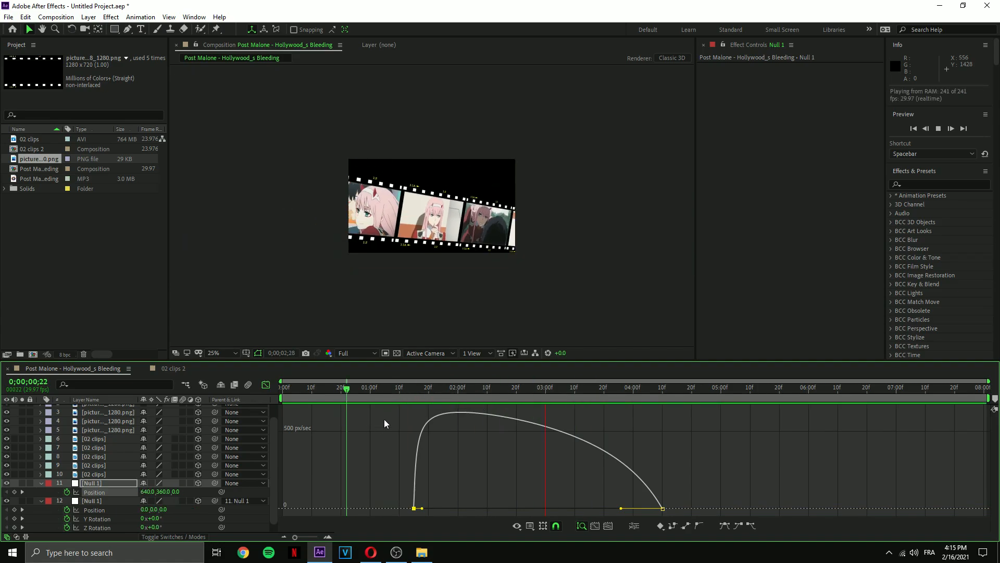
key(shift+F3)
key(space)
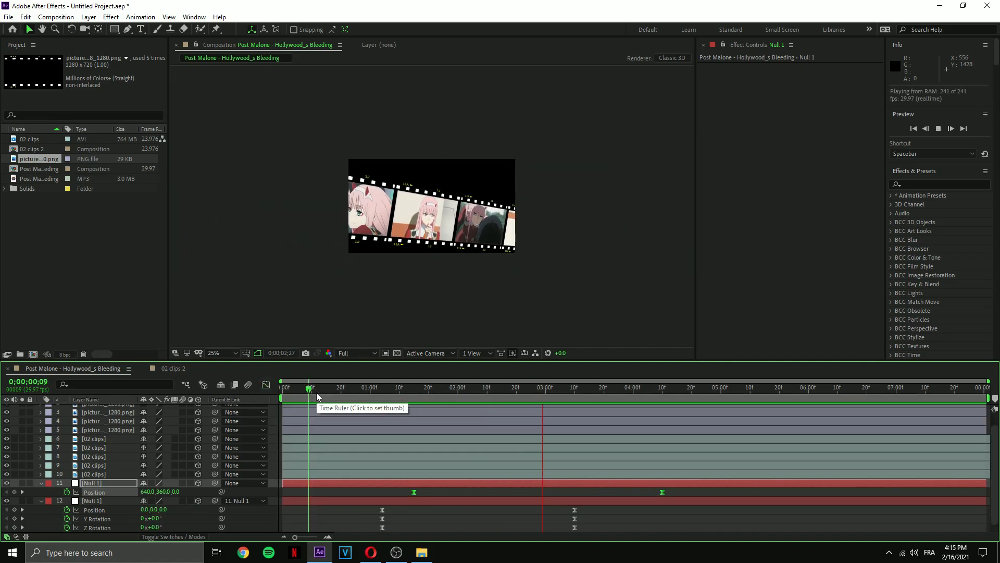
key(space)
key(space)
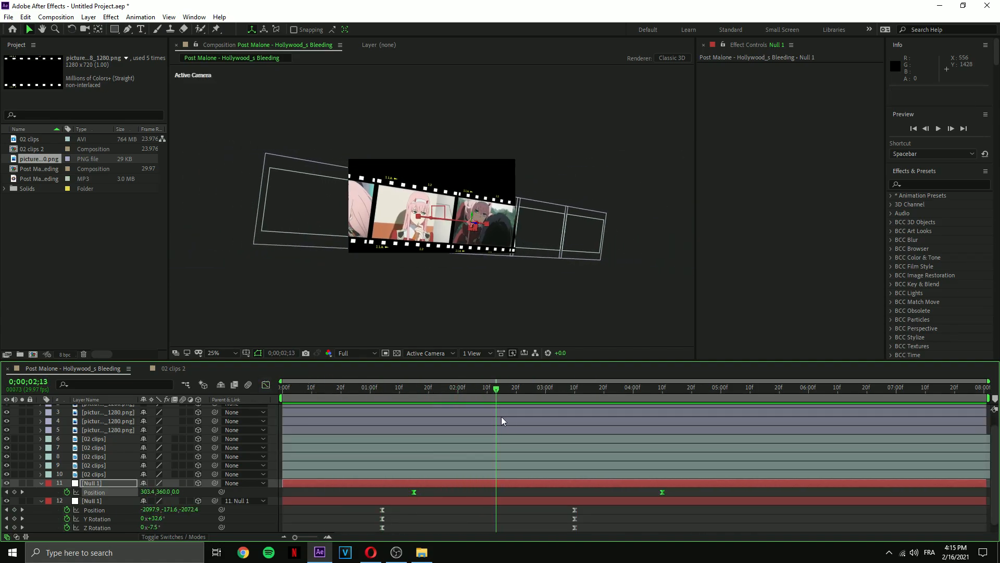
key(space)
scroll(499, 426, up, 1)
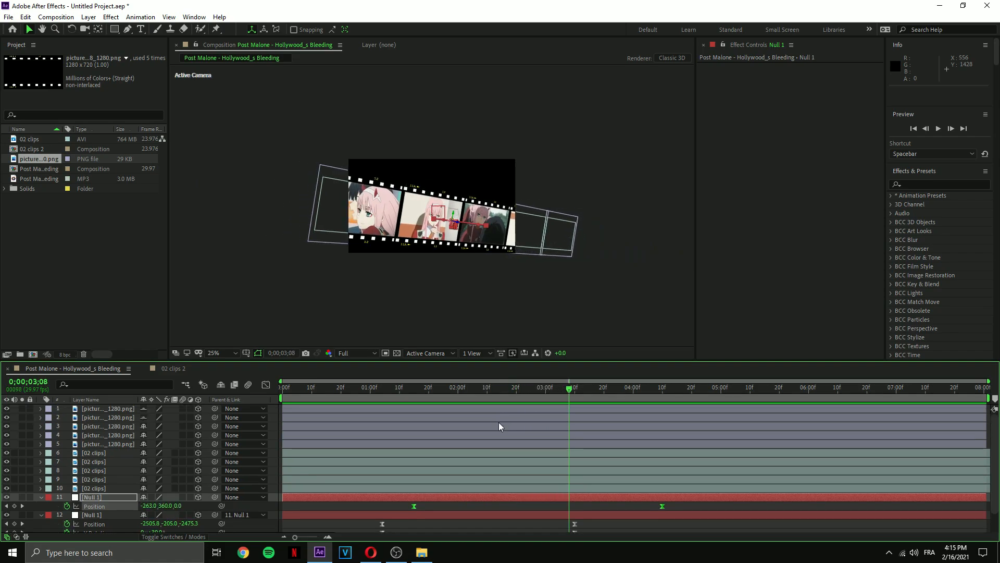
click(337, 412)
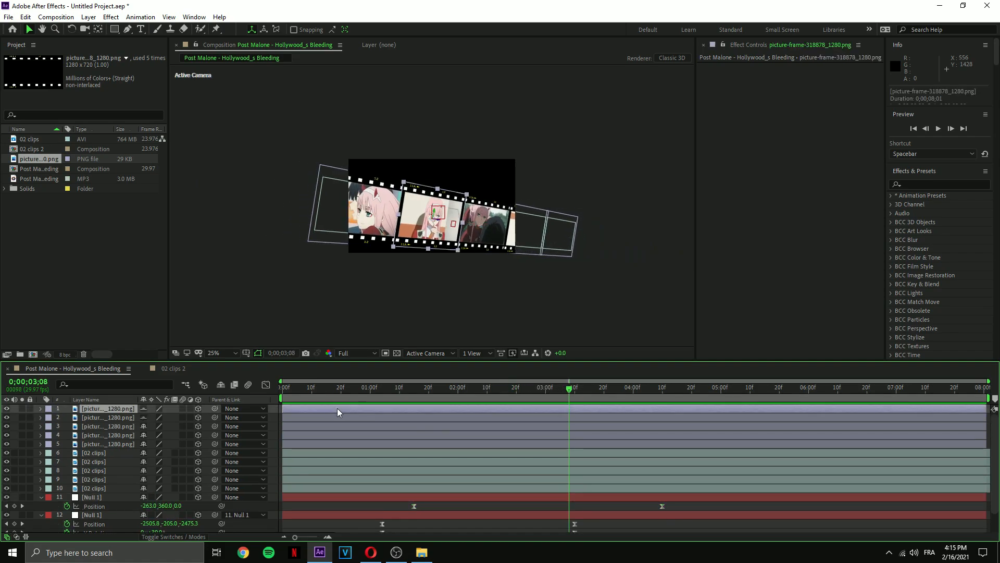
shift+click(331, 445)
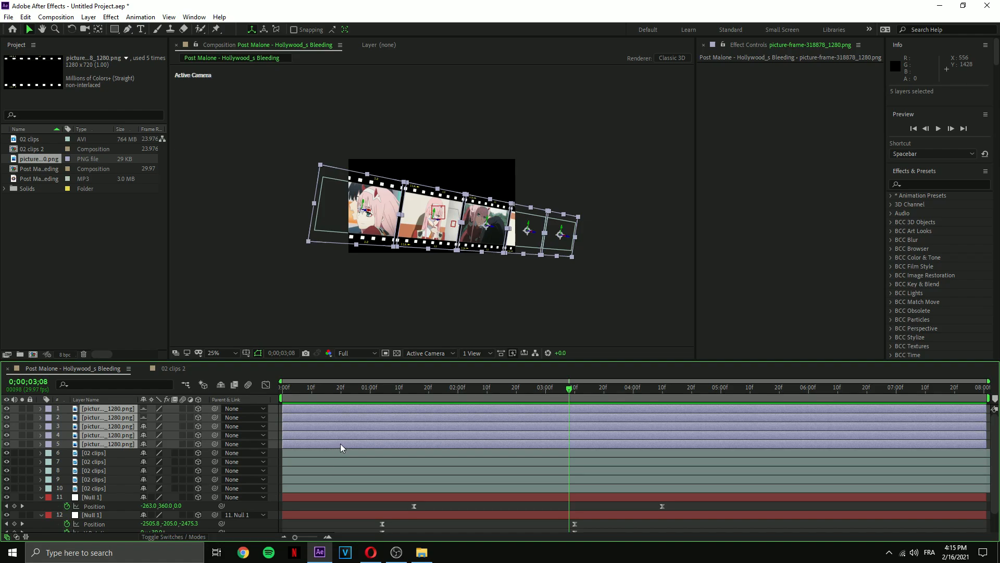
click(285, 310)
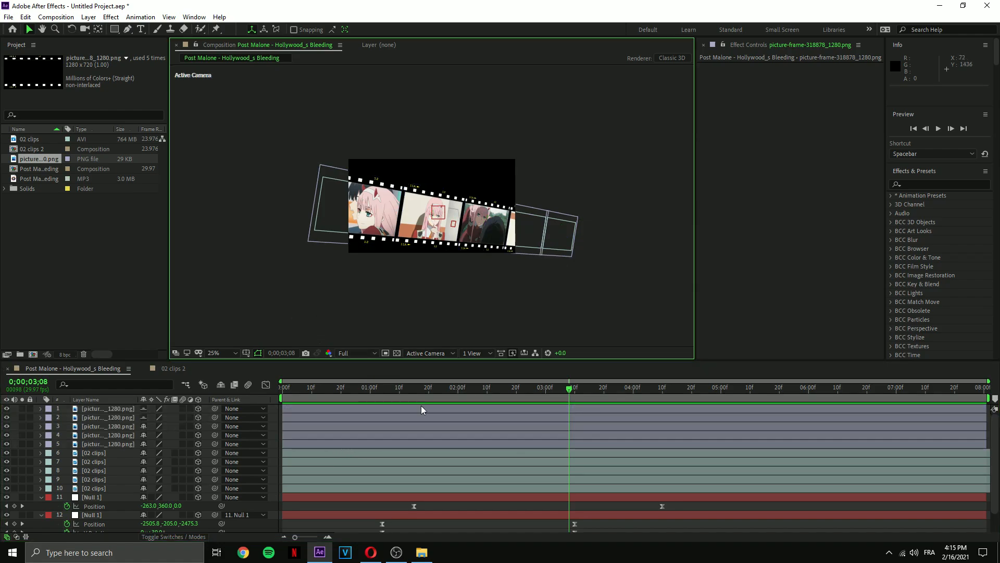
key(ctrl+s)
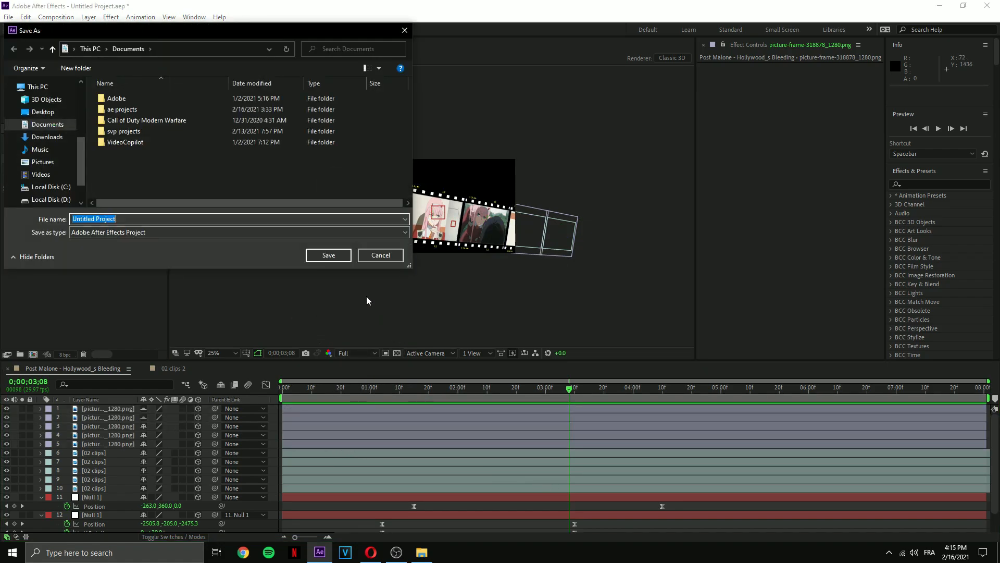
click(383, 259)
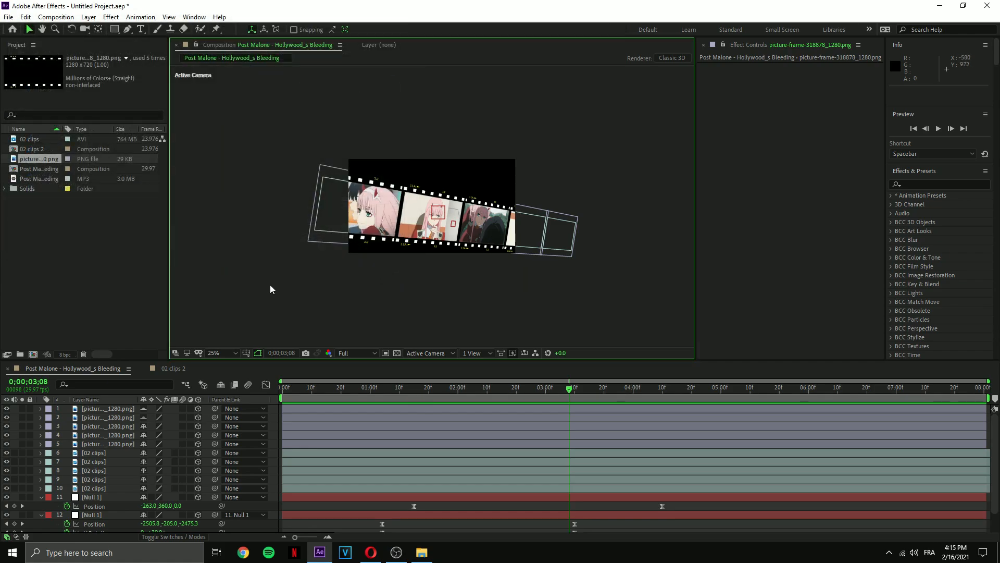
Add a black 1280 x 720 px solid directly above the upper null layer.
scroll(381, 469, down, 1)
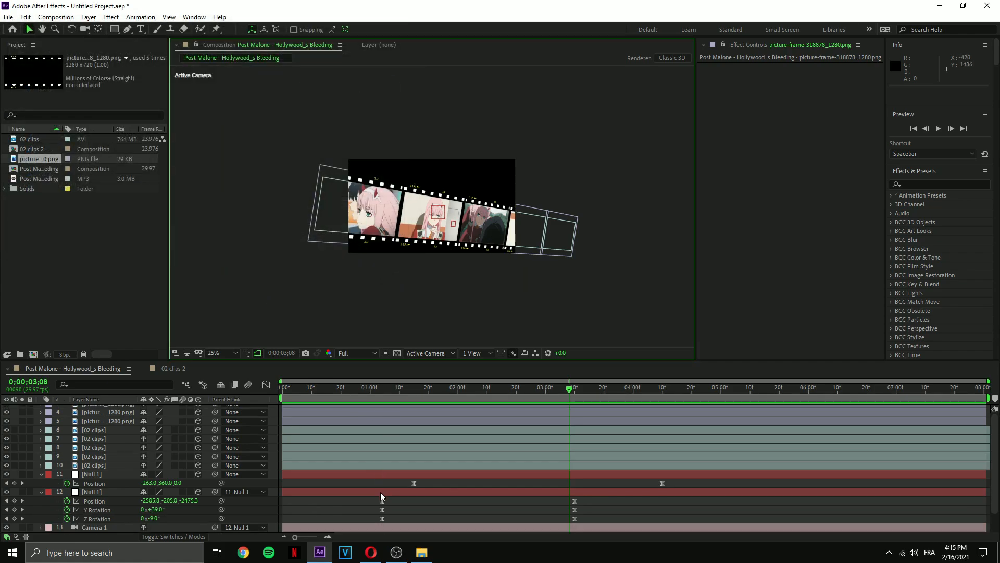
click(442, 476)
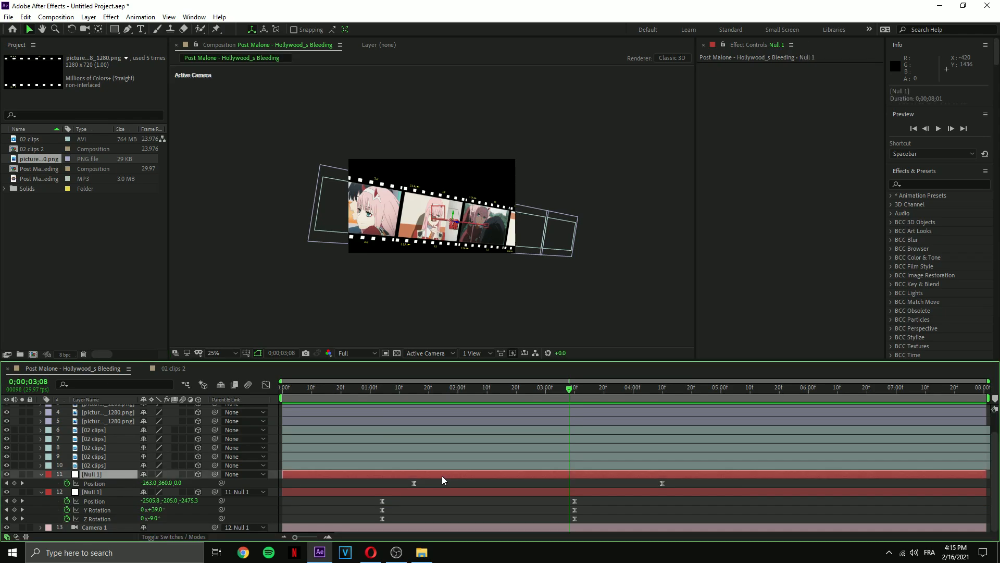
key(ctrl+y)
click(537, 367)
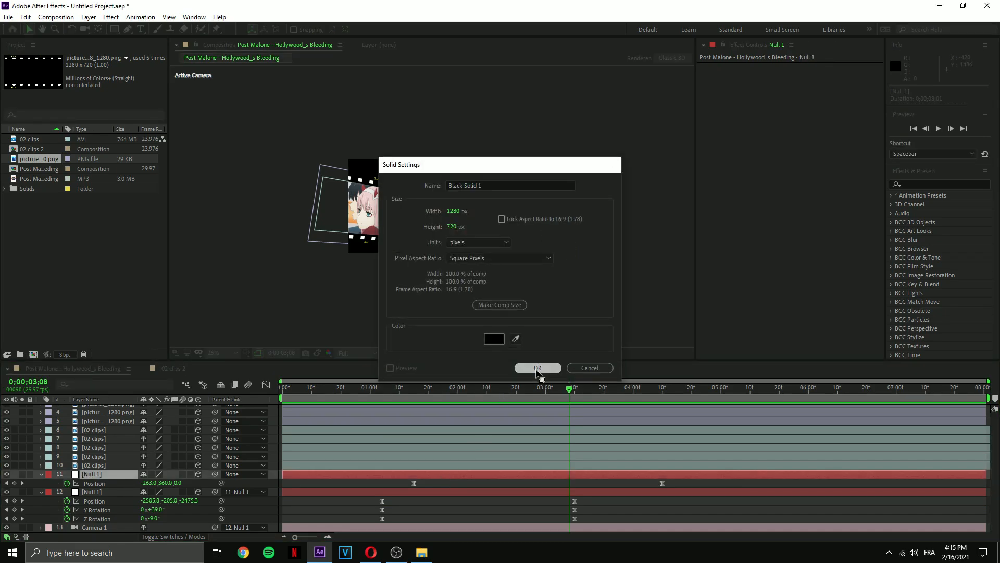
click(924, 183)
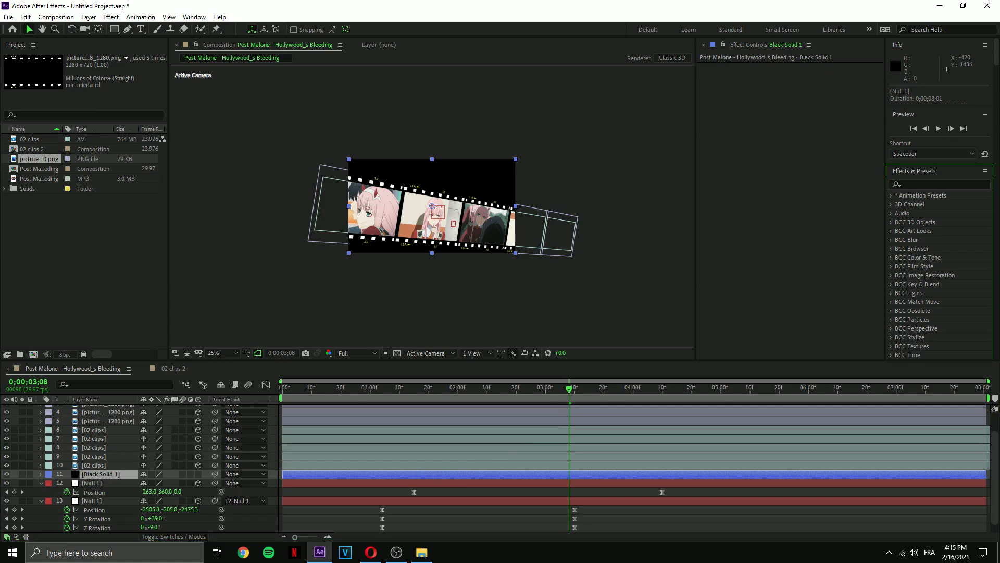
click(843, 193)
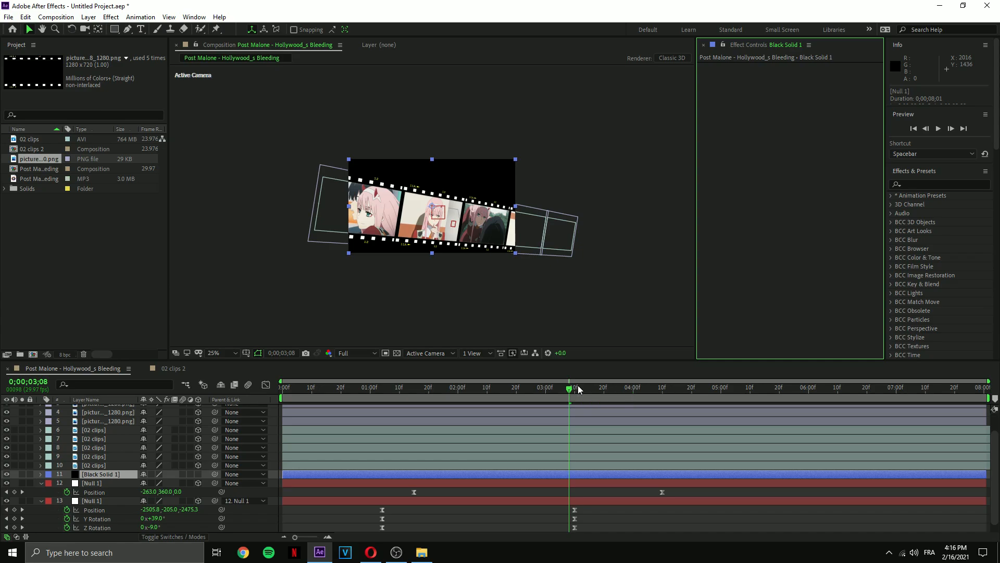
Apply the Video Copilot Optical Flares effect to the black solid.
click(395, 551)
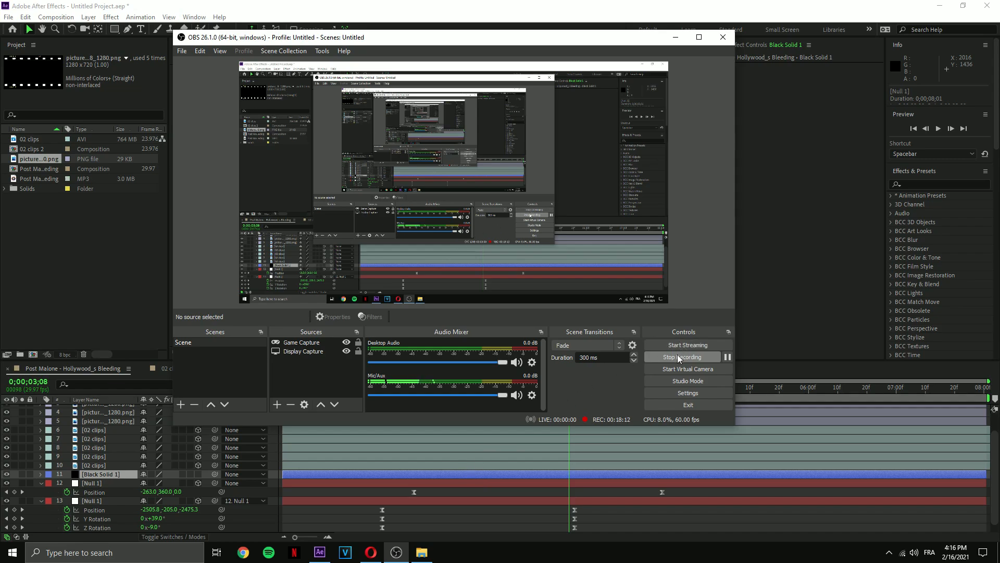
click(675, 37)
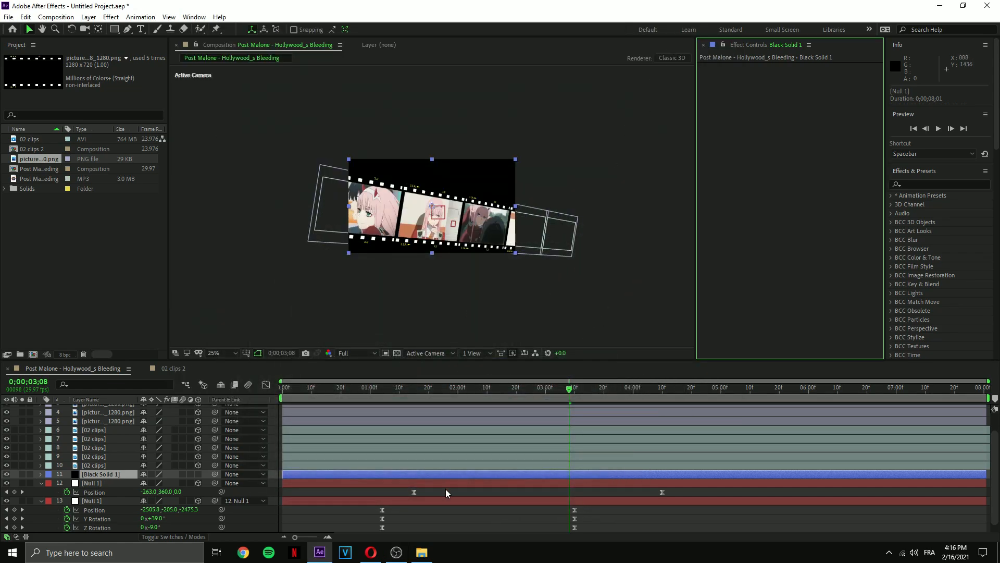
click(445, 476)
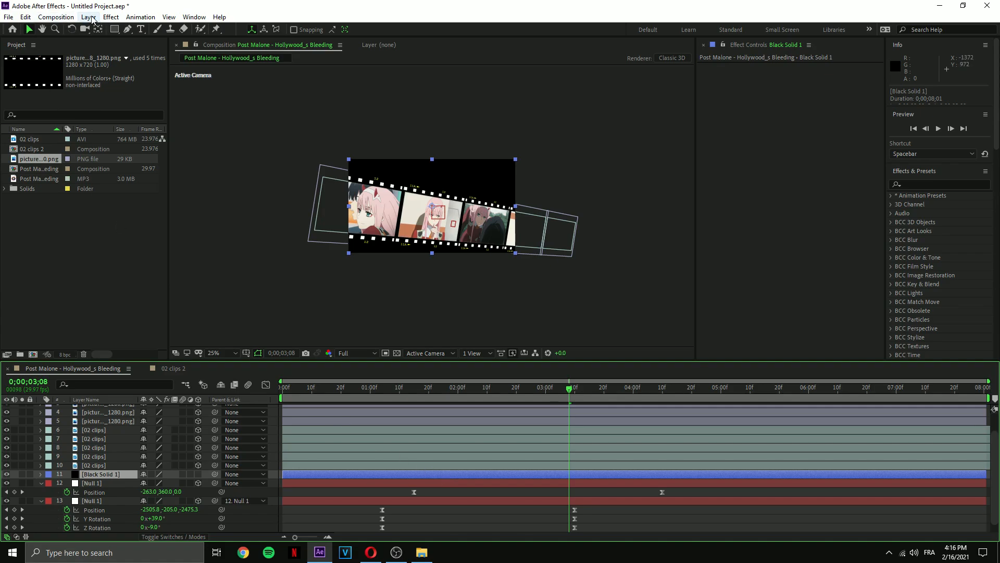
click(111, 16)
mouse_move(268, 117)
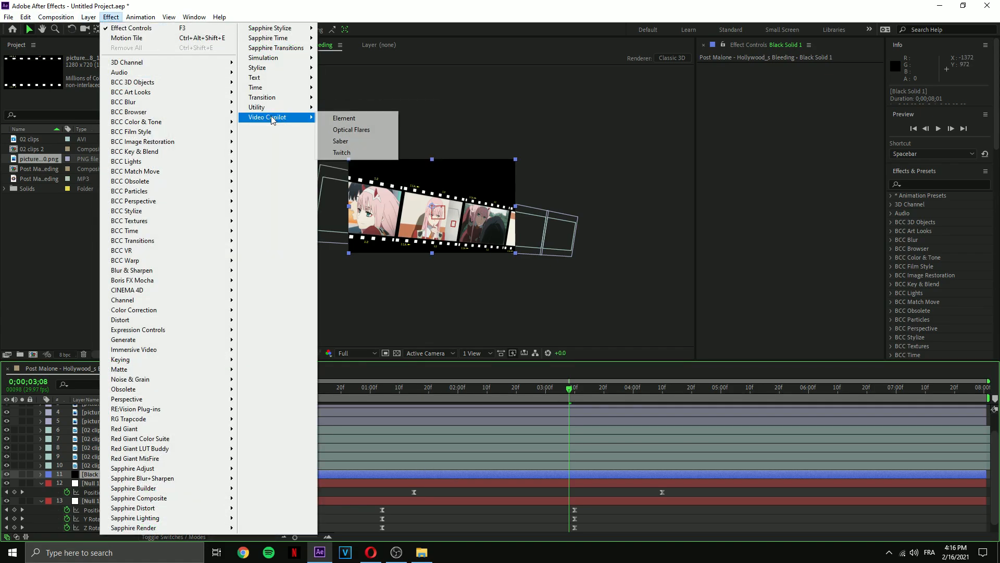
click(349, 130)
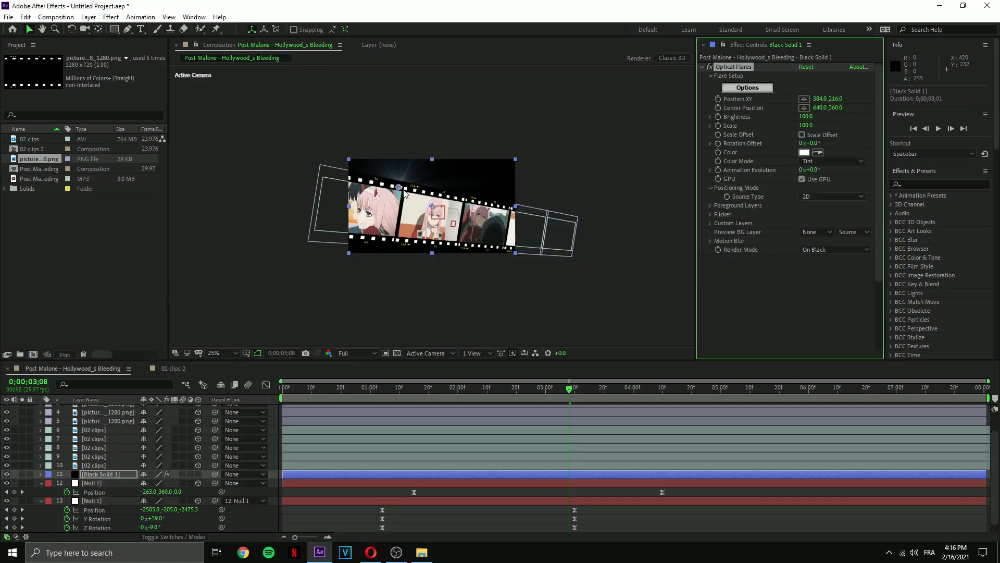
Clear all default elements of the flare in the Optical Flares options and add a Glow lens object.
click(734, 88)
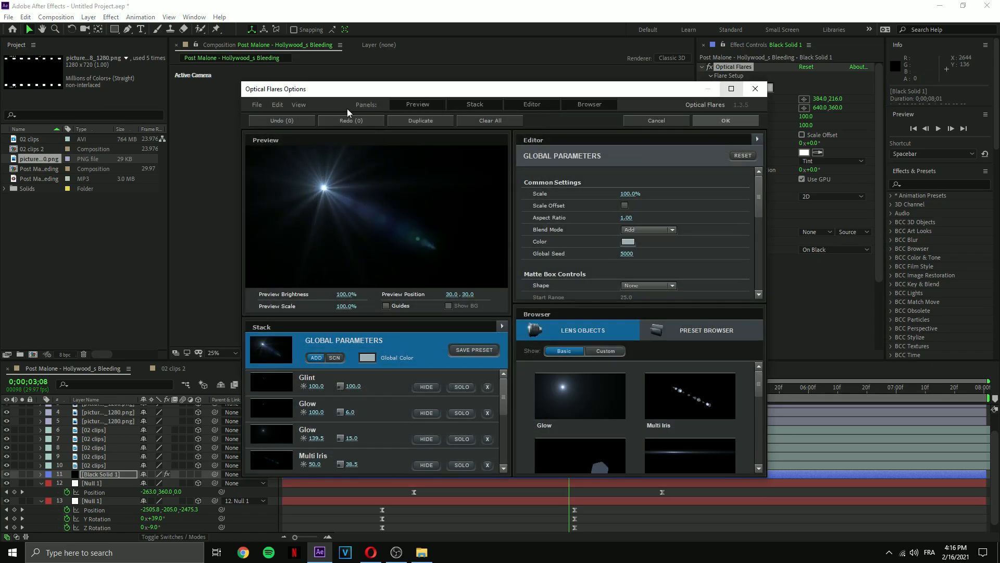
click(486, 120)
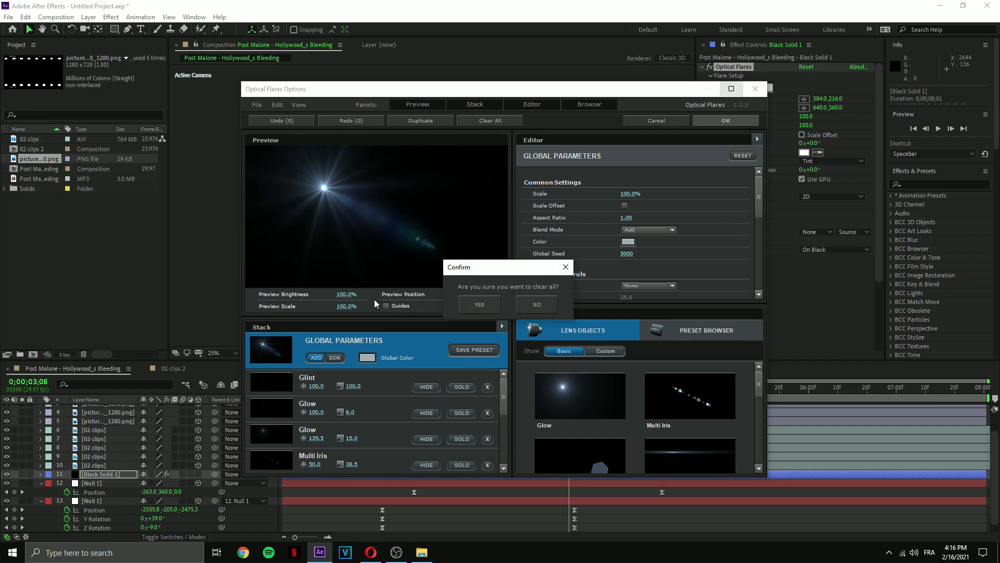
click(480, 305)
click(554, 383)
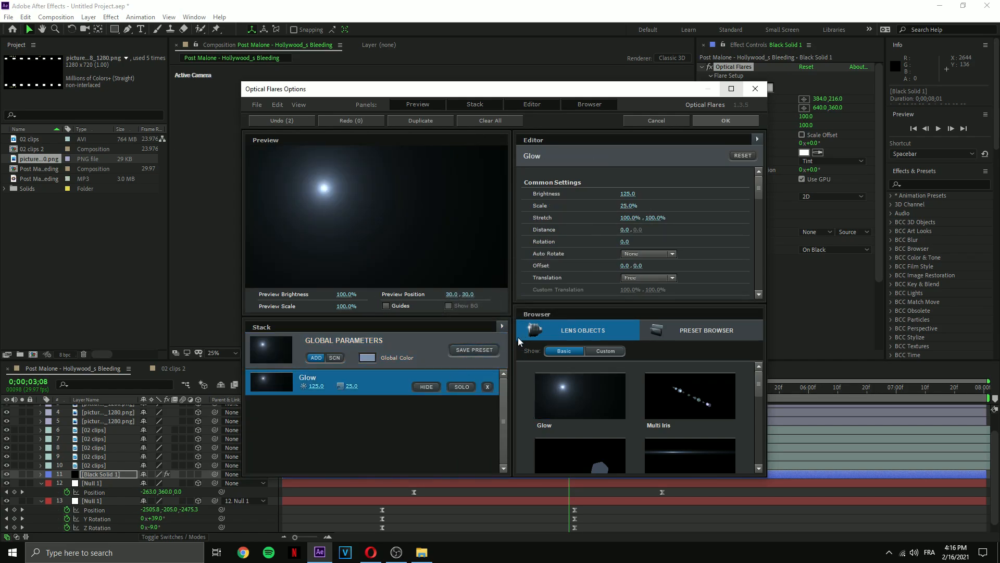
Set the Glow's brightness to 314, scale to 35.5% and horizontal stretch to 116%, and browse the basic lens objects.
mouse_move(627, 193)
mouse_down()
mouse_move(679, 193)
mouse_move(680, 207)
mouse_move(636, 206)
mouse_move(613, 226)
mouse_move(641, 194)
mouse_up()
scroll(631, 370, down, 3)
scroll(629, 390, down, 3)
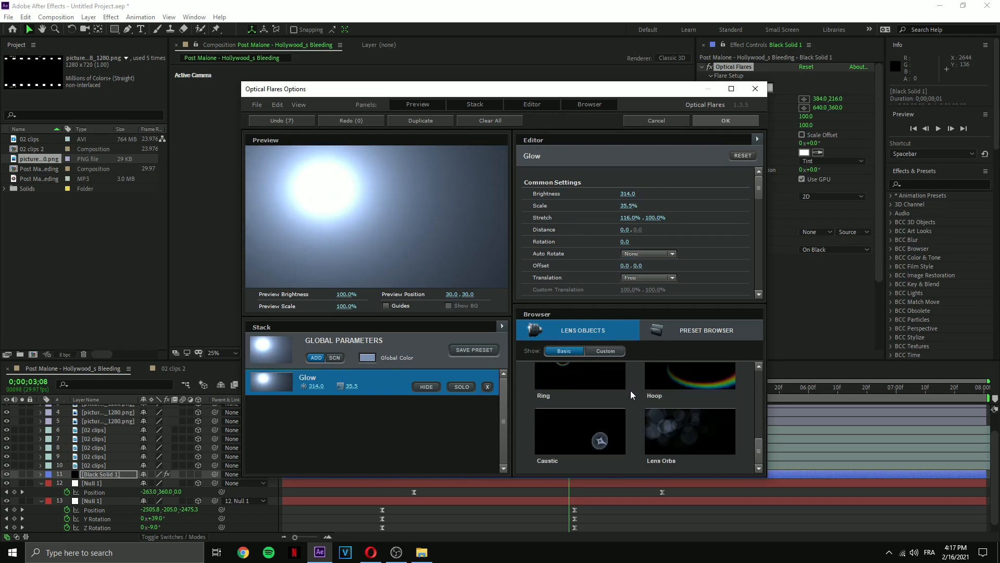
Add a Lens Orbs object with brightness 101.5 and scale 109% to the flare, and apply the flare setup.
click(665, 426)
drag(626, 193, 703, 191)
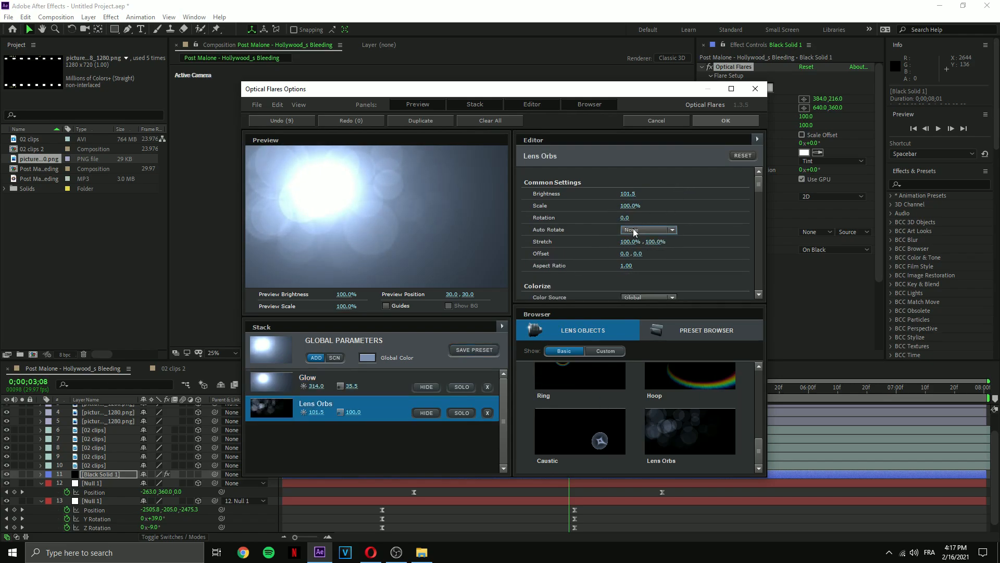
mouse_move(628, 206)
mouse_down()
mouse_move(657, 204)
mouse_move(633, 205)
mouse_up()
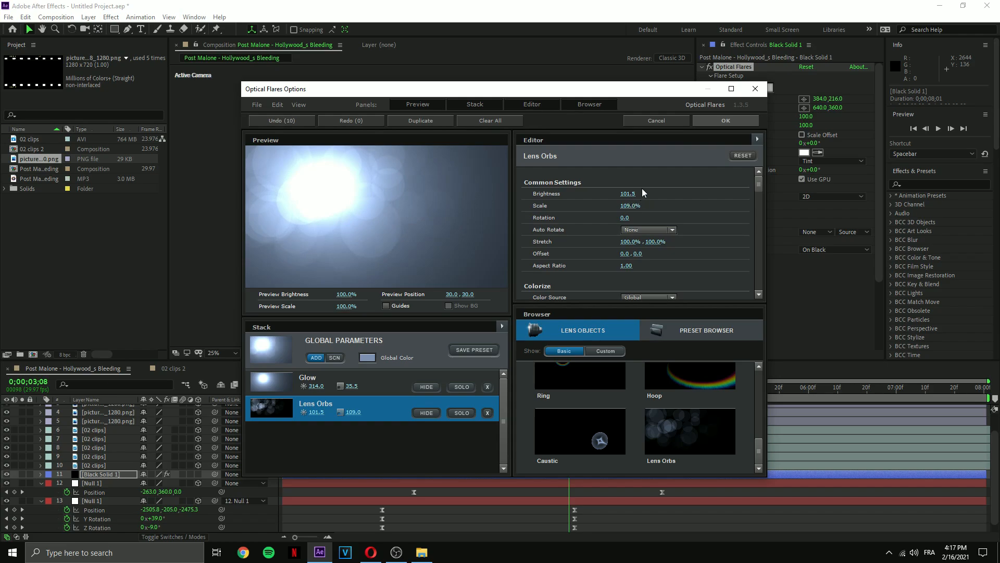
click(708, 123)
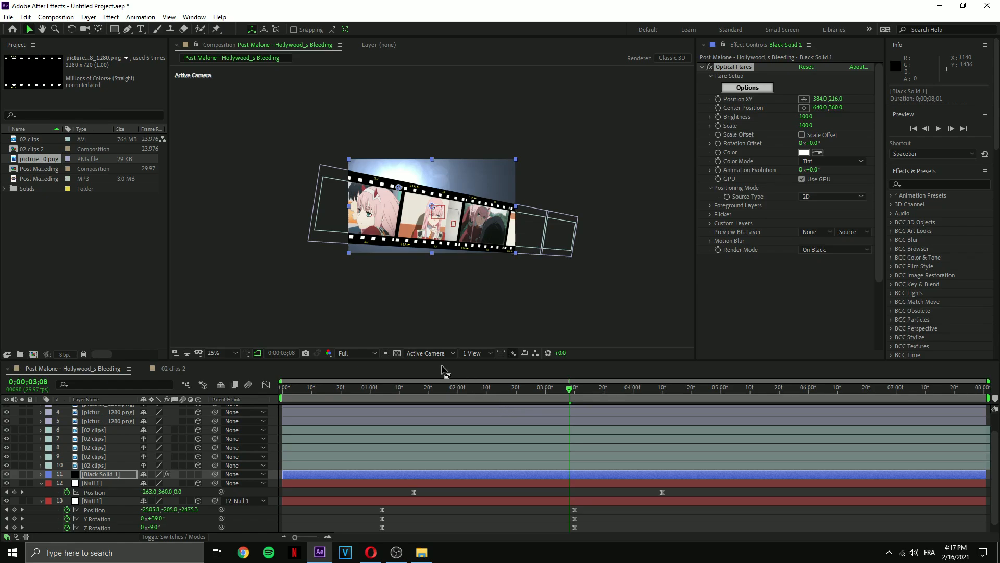
Select the five film-frame picture layers and fit the composition view up to 100%.
click(439, 420)
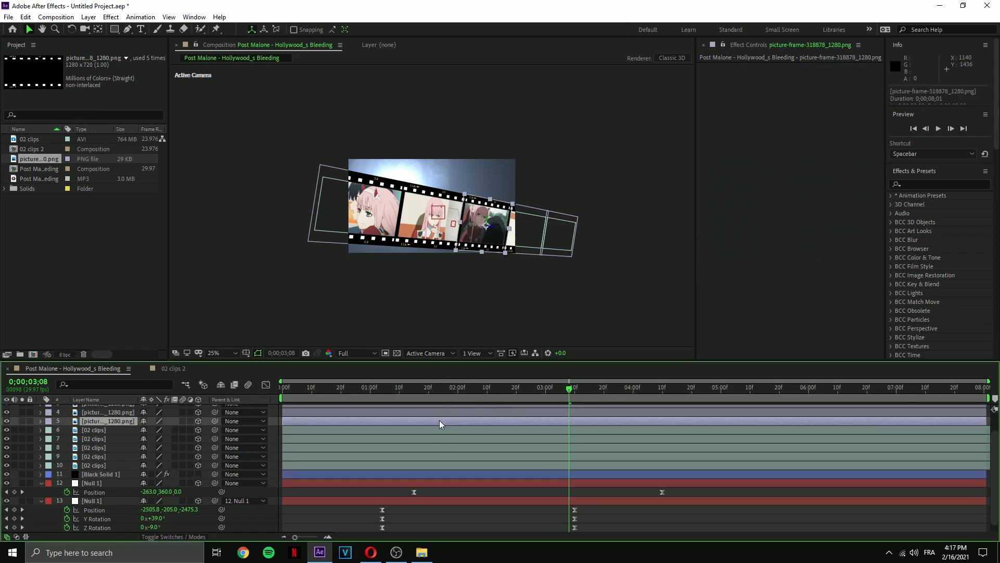
scroll(439, 425, up, 2)
click(224, 353)
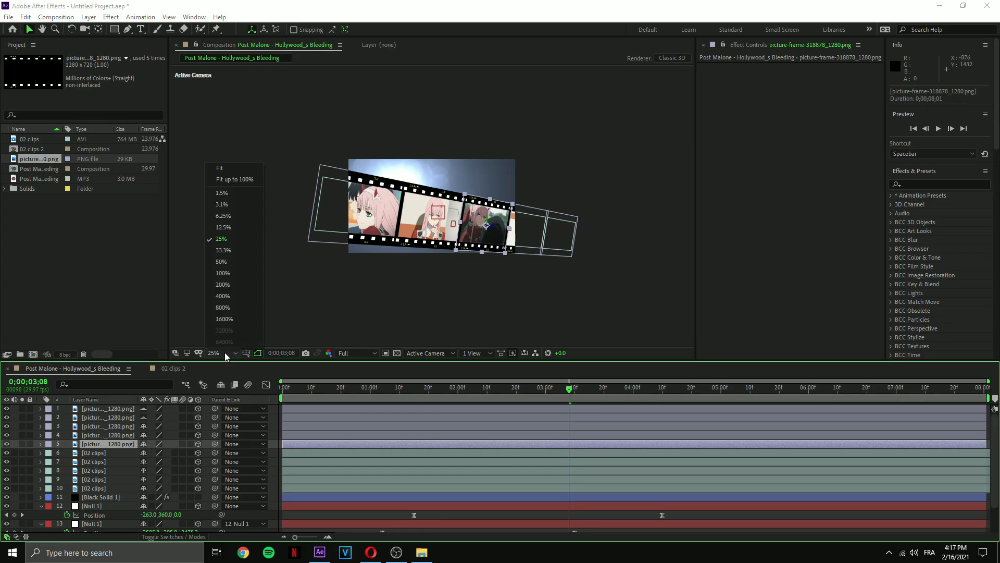
click(229, 183)
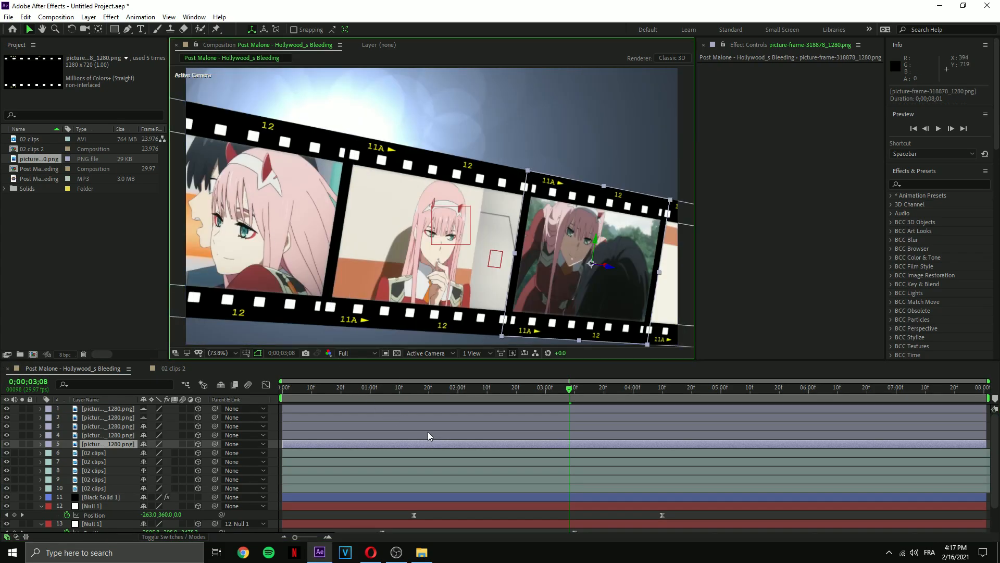
shift+click(349, 408)
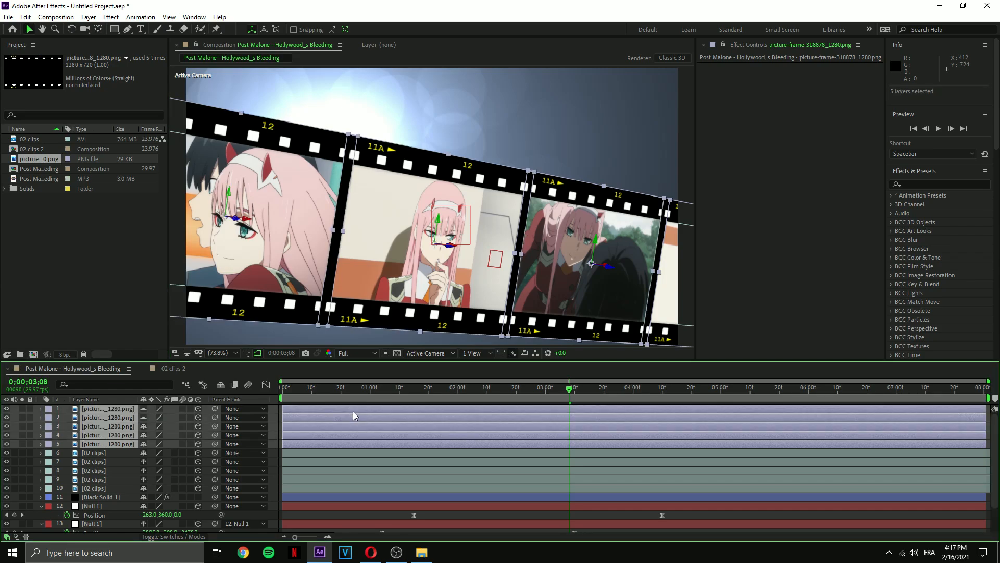
Try duplicating only the film-frame layers and enlarging the copies, and undo the scaling and the duplication.
key(ctrl+d)
key(s)
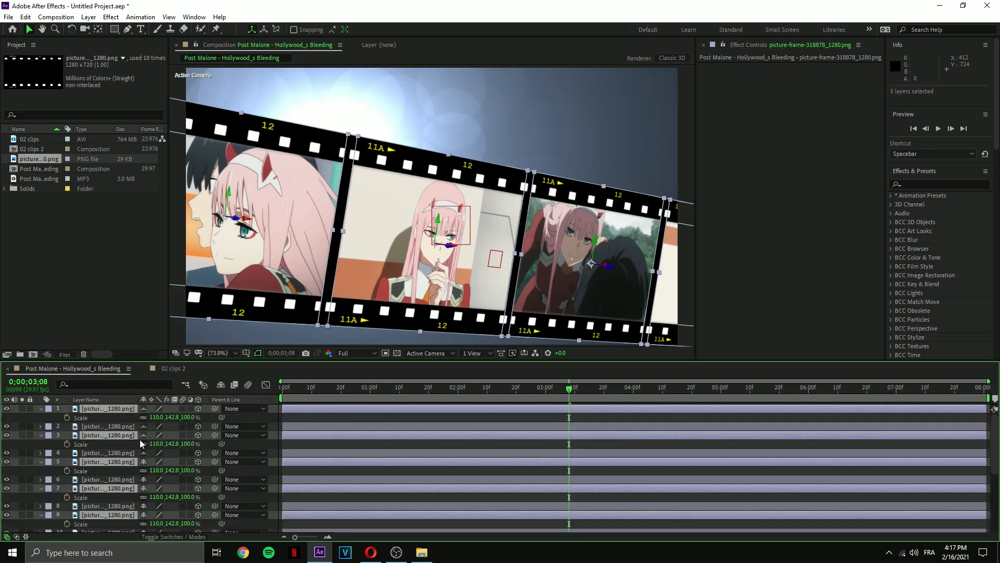
drag(153, 443, 156, 445)
key(ctrl+z)
key(ctrl+z)
key(ctrl+z)
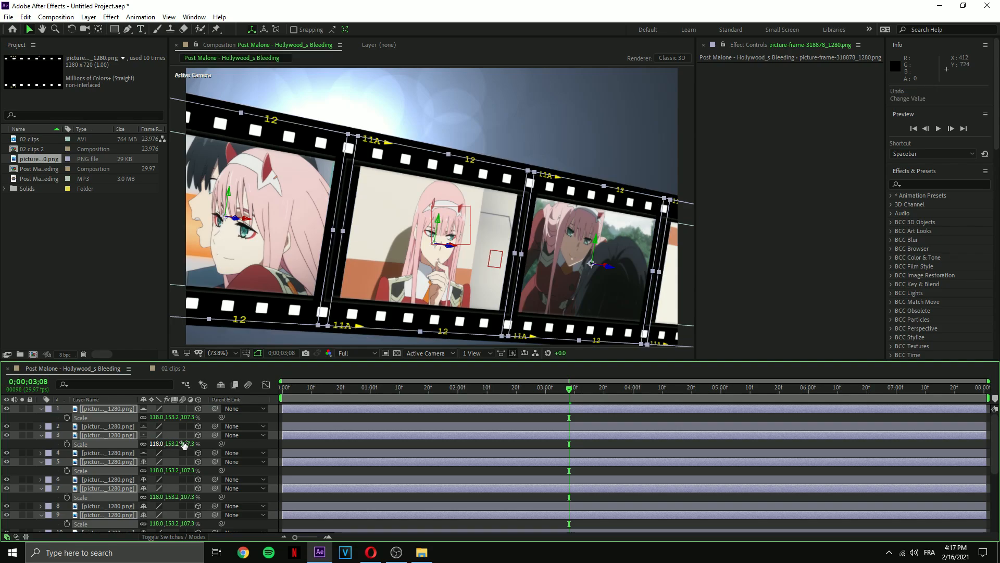
Duplicate the five film-frame layers together with the five clip layers, and scale the clip copies to 112%.
scroll(407, 439, down, 1)
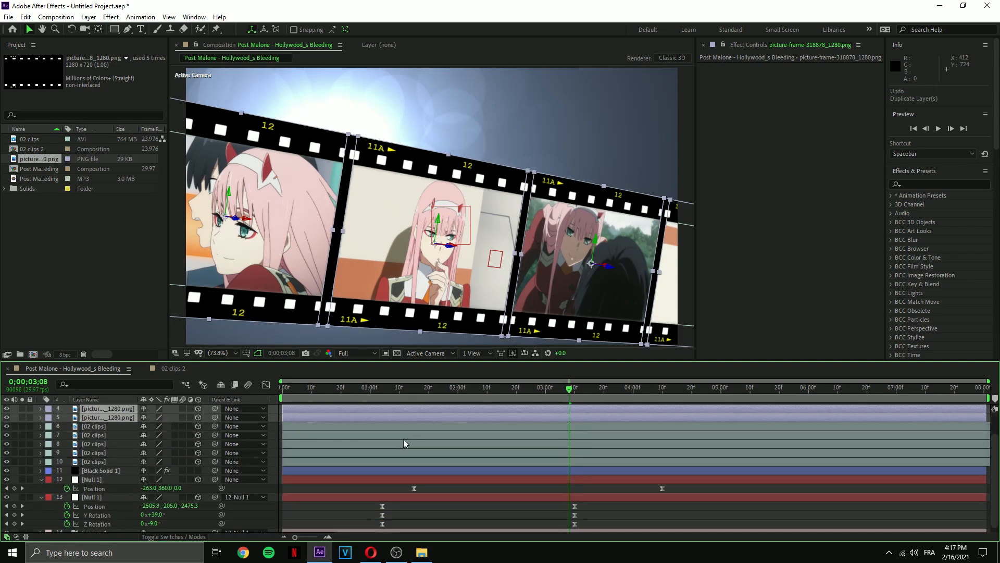
shift+click(384, 461)
scroll(383, 461, up, 1)
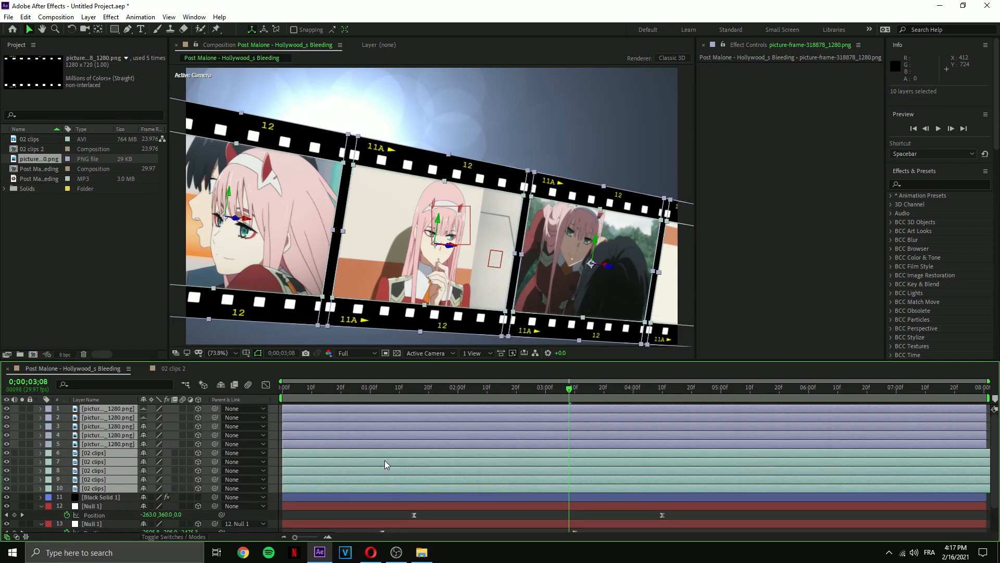
key(ctrl+d)
key(s)
drag(156, 420, 161, 420)
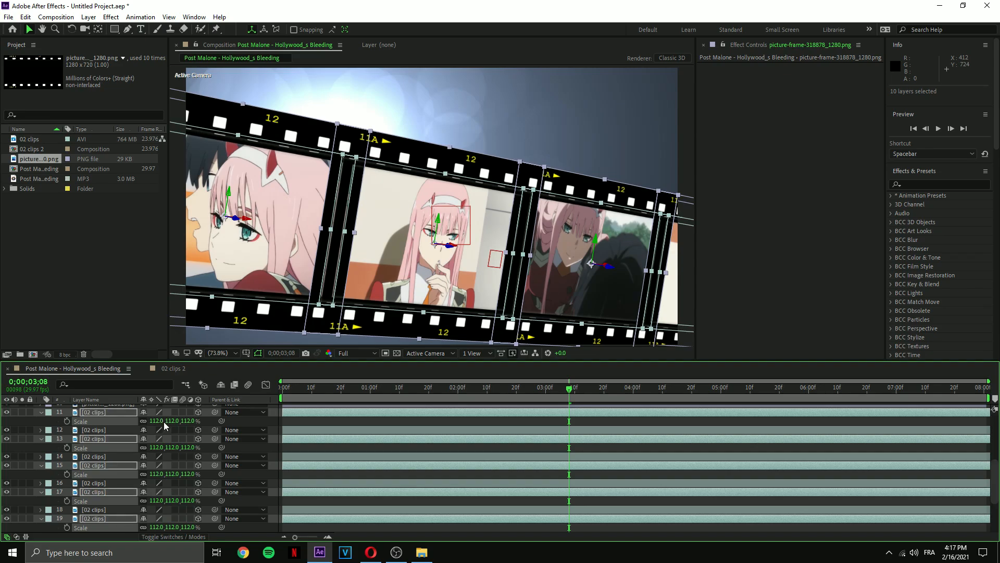
Offset the duplicated frame and clip layers to a Z position of 52 and set their opacity to 29%.
key(t)
drag(148, 421, 112, 425)
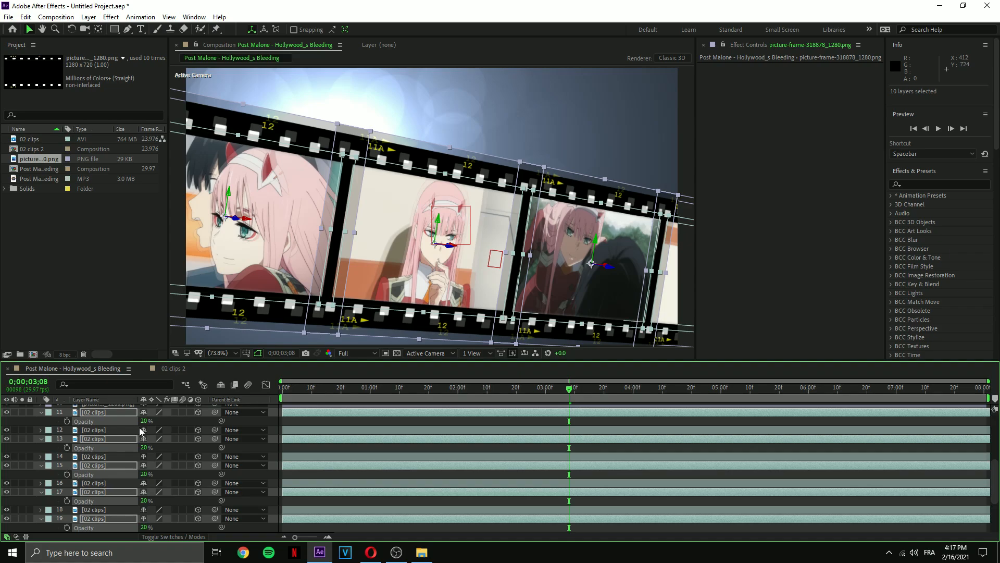
key(p)
drag(149, 421, 158, 424)
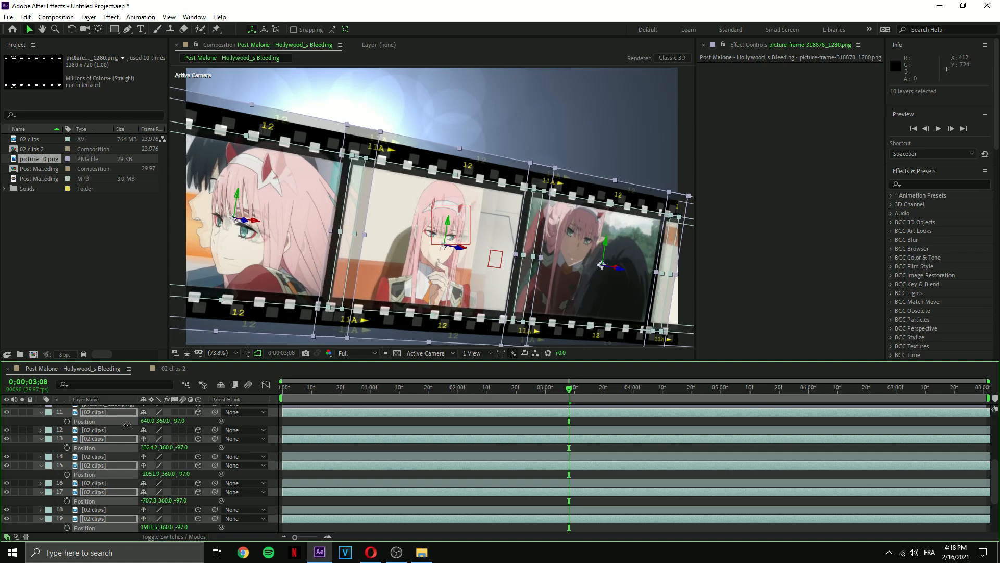
drag(127, 425, 194, 428)
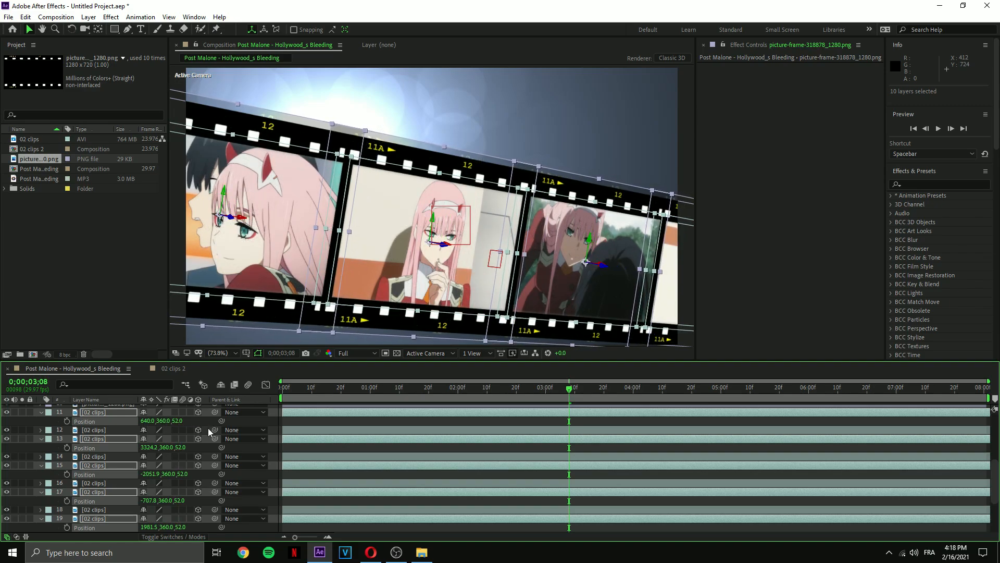
drag(157, 421, 156, 421)
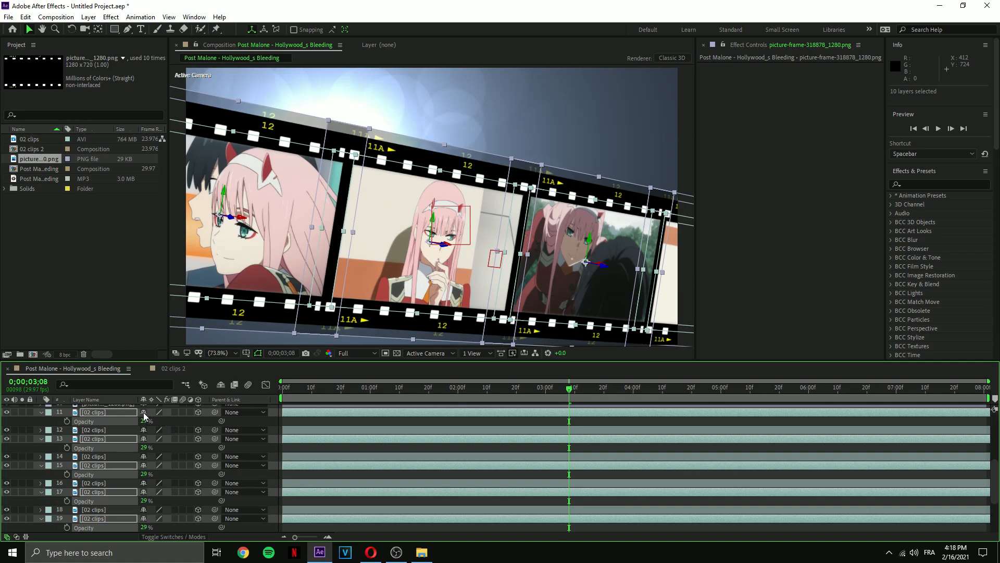
Hide the shy duplicate layers in the timeline and play a preview of the film-strip animation.
click(221, 386)
scroll(373, 466, up, 5)
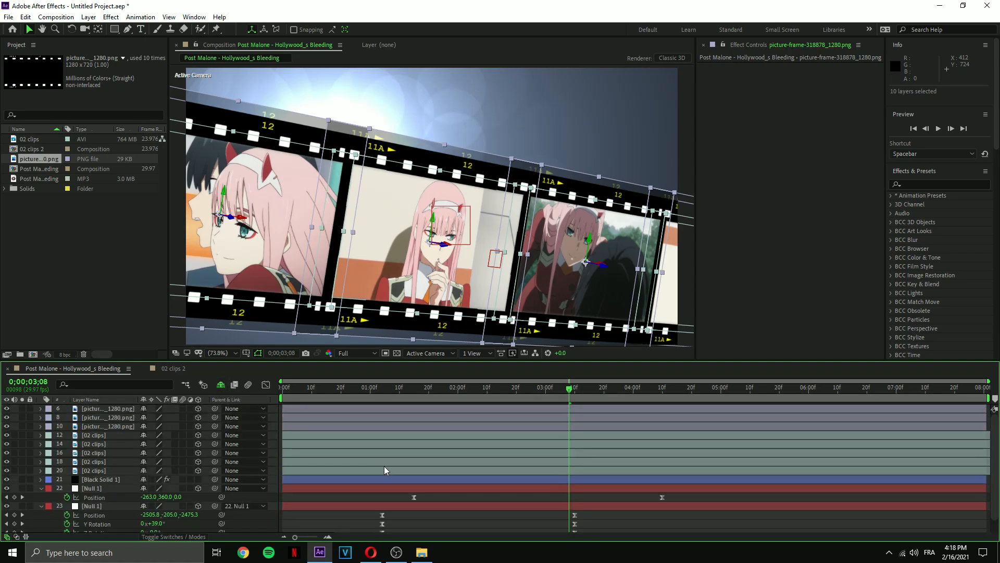
scroll(426, 296, down, 2)
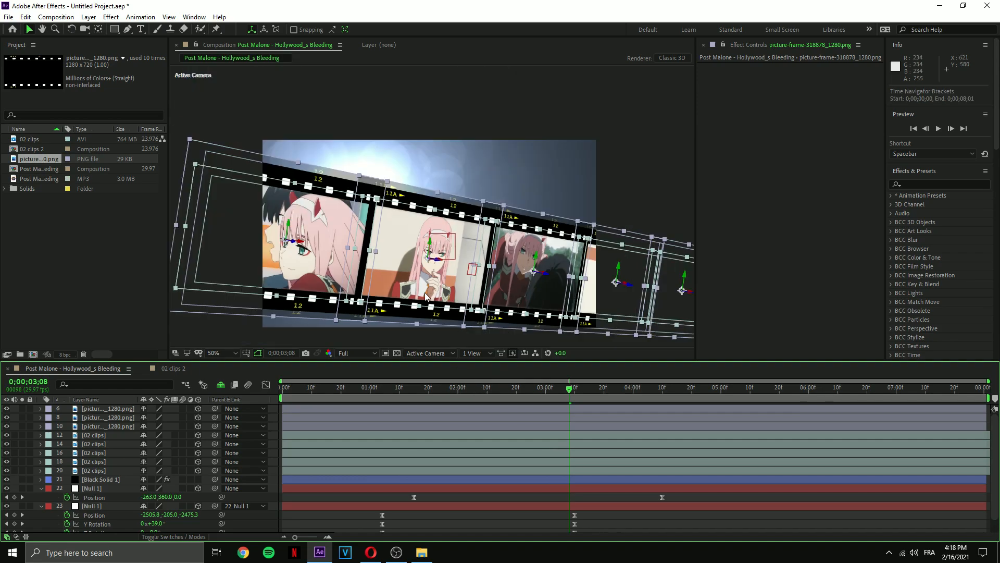
click(196, 113)
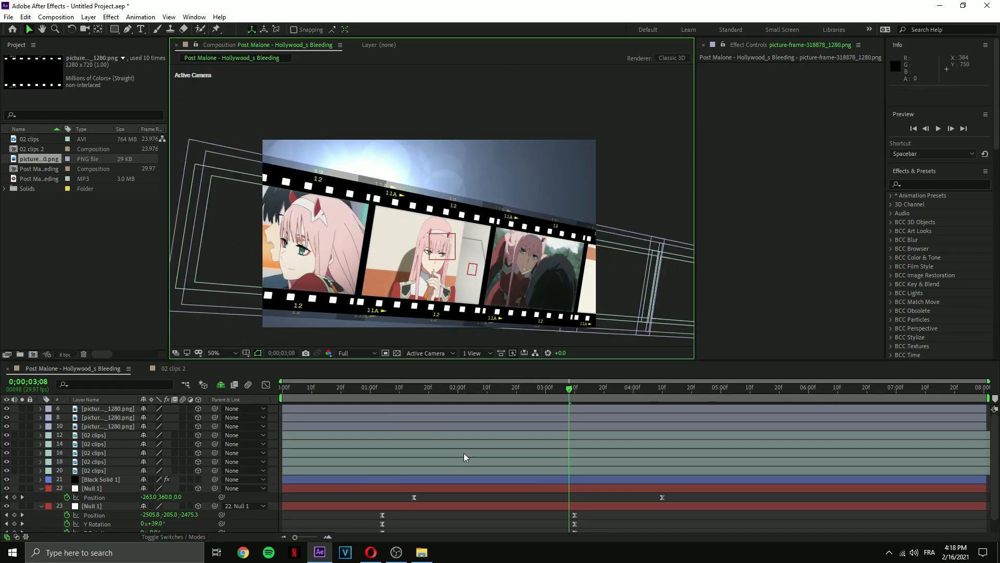
click(484, 497)
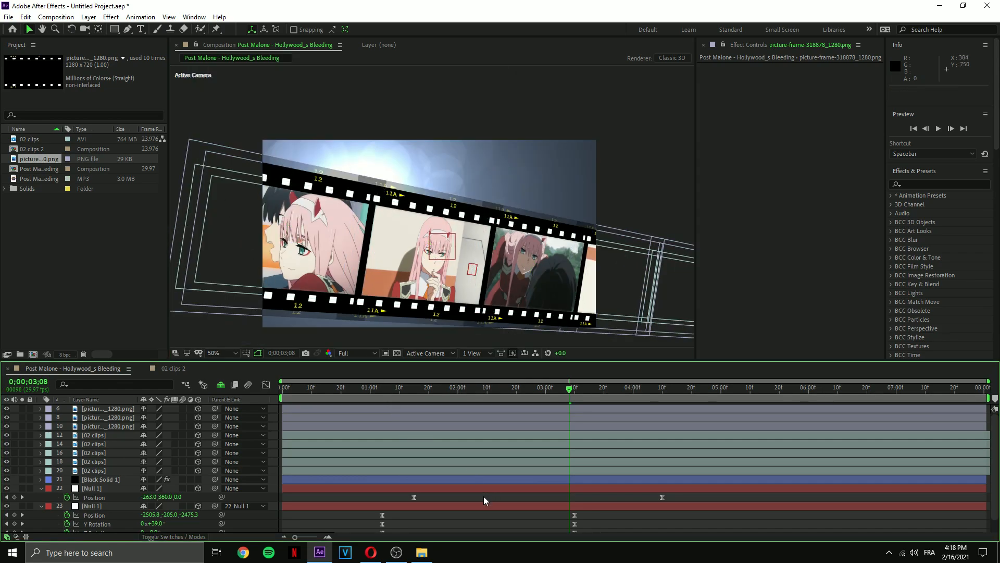
key(space)
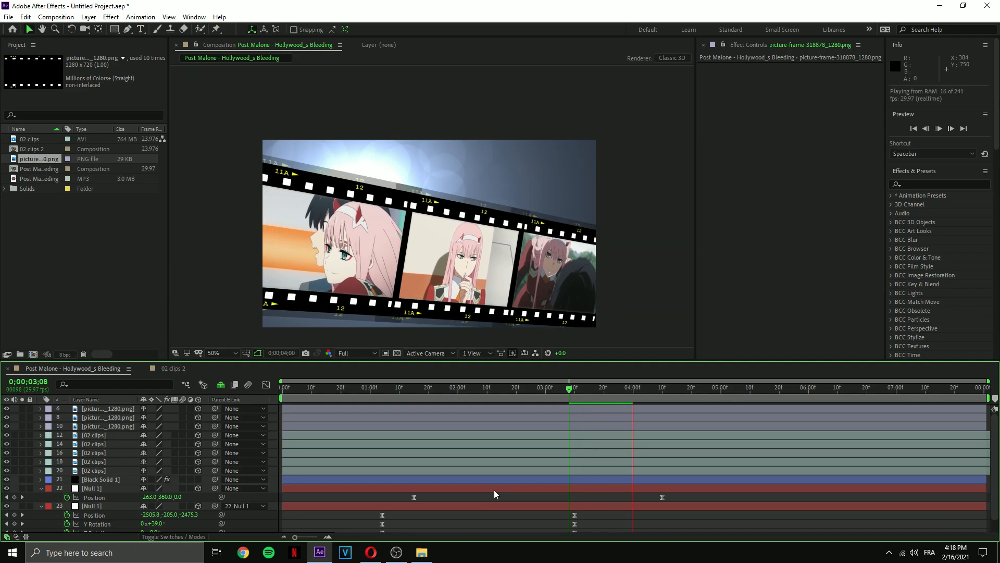
Change the positioning source type of the black solid's flare and scrub the timeline to check the light.
drag(560, 385, 534, 420)
scroll(476, 468, down, 1)
click(476, 465)
click(834, 196)
click(817, 218)
drag(466, 388, 500, 388)
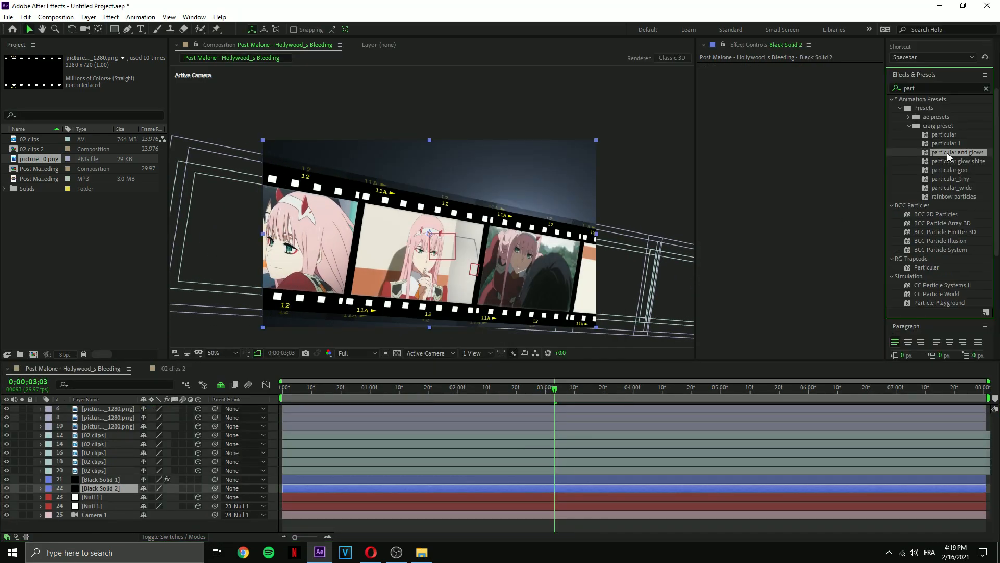
Apply the "particular and glows" preset to the second black solid.
drag(957, 152, 557, 488)
click(630, 297)
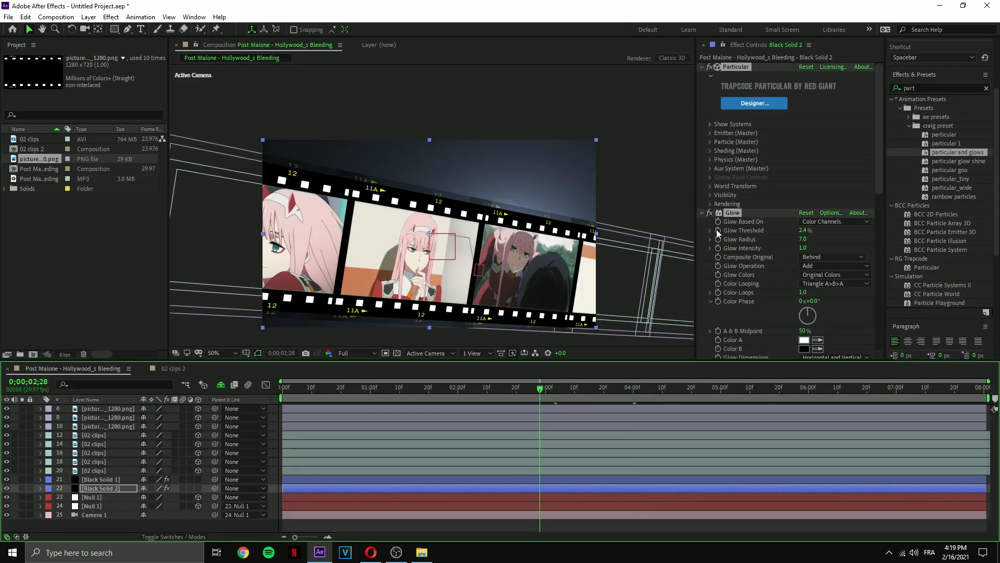
drag(958, 152, 293, 488)
click(547, 303)
Extend the second black solid to the end of the timeline and move it above the film-frame layers.
drag(726, 489, 991, 489)
click(418, 389)
click(552, 389)
drag(101, 488, 108, 405)
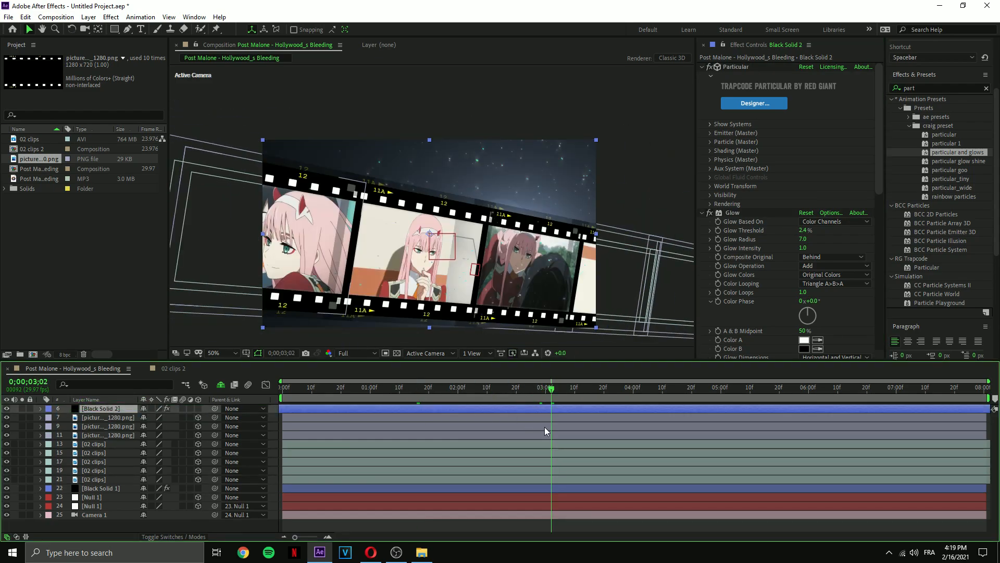
click(503, 390)
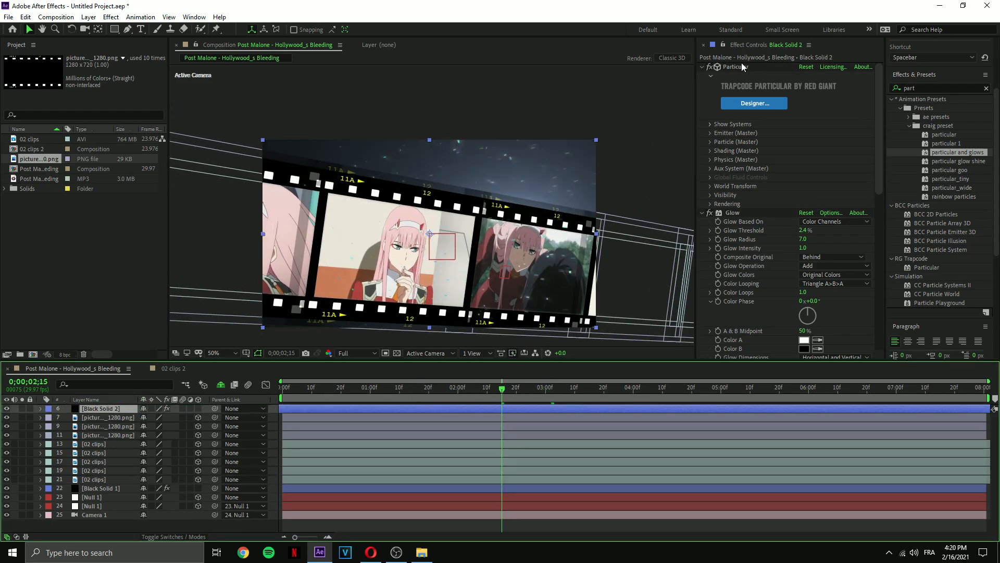
Replace all effects on the second black solid with the "particular glow shine" preset and scrub to check the particles.
click(744, 67)
key(ctrl+a)
key(Delete)
click(956, 162)
double_click(957, 162)
drag(564, 388, 621, 483)
drag(528, 388, 607, 399)
Add an adjustment layer directly above the first black solid and apply the S_Vignette effect to it.
click(545, 486)
key(ctrl+alt+y)
double_click(917, 88)
text(s_vig)
double_click(936, 107)
Add a second adjustment layer above the particle solid and apply the Optical Flares effect to it.
click(596, 480)
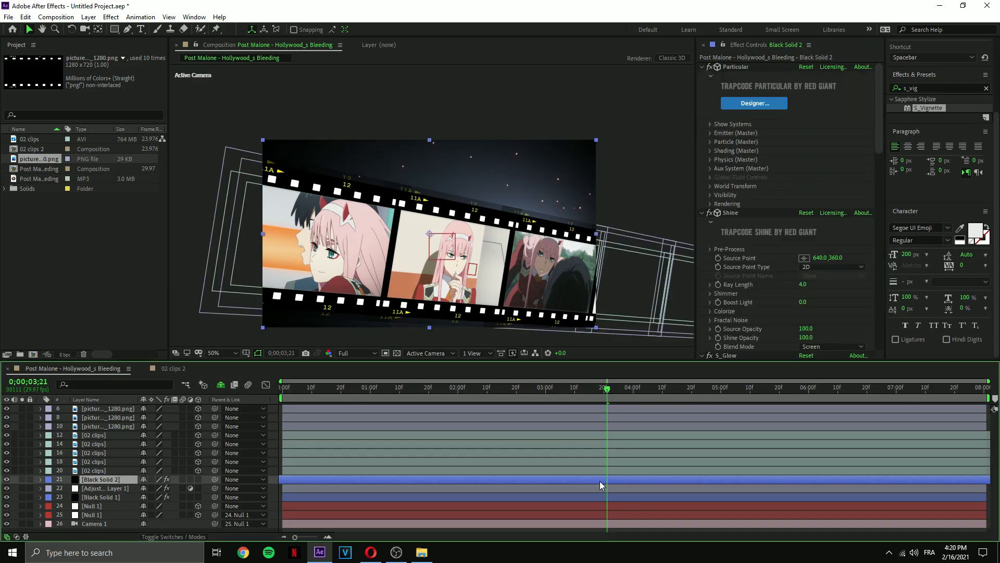
key(ctrl+alt+y)
click(140, 18)
mouse_move(269, 118)
click(351, 130)
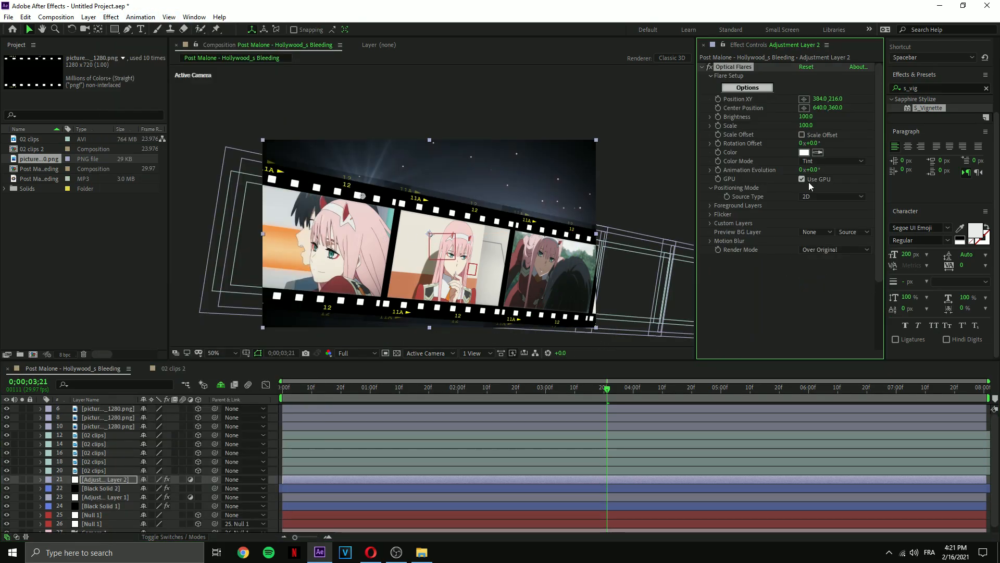
Clear the new flare's default elements and add Lens Orbs with brightness 122 and illumination radius 75.5.
click(748, 87)
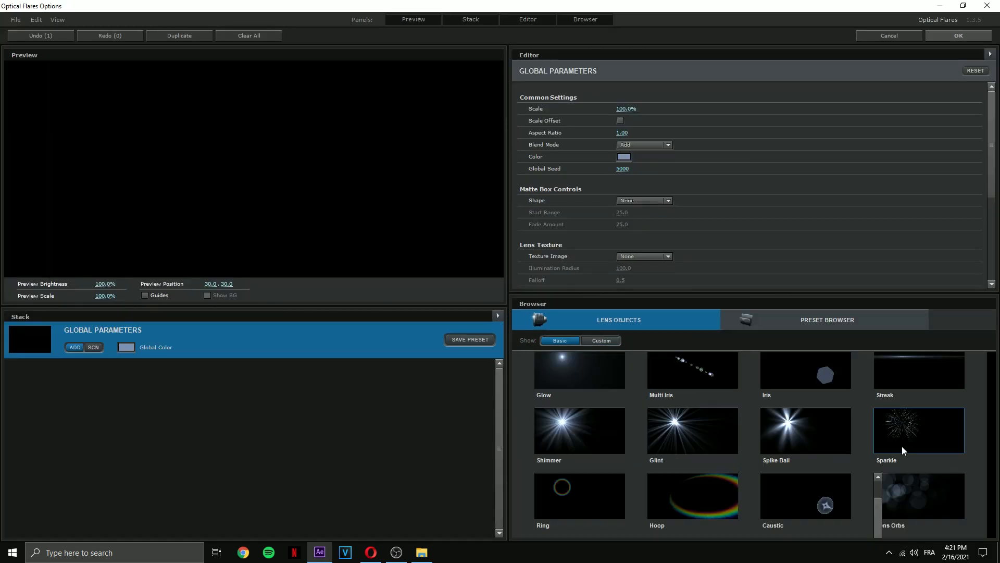
click(919, 495)
drag(622, 183, 889, 47)
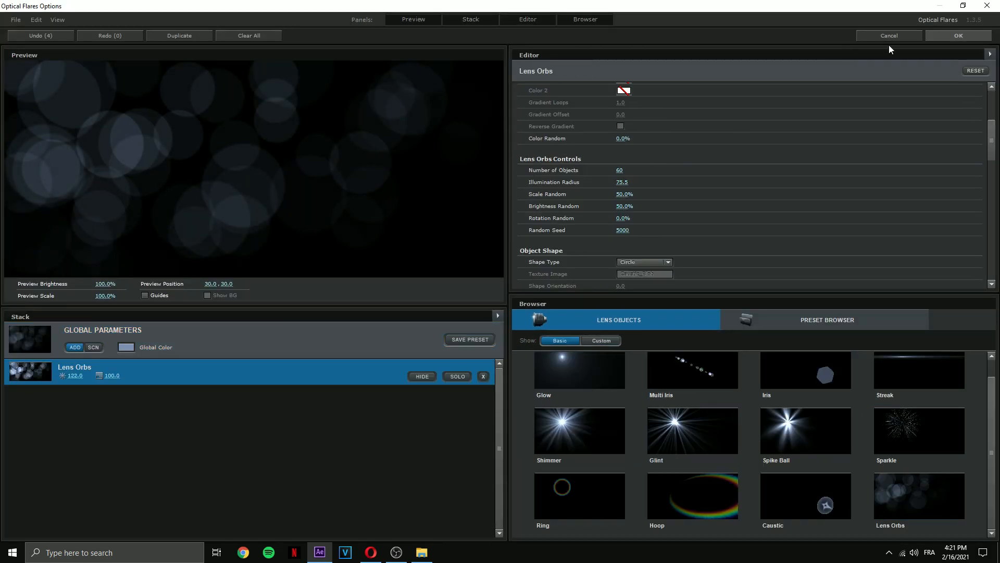
Add a Glow object to the flare, apply the setup, and position the flare at 574, -18 with its center at 654, 52.
click(580, 370)
drag(152, 119, 237, 66)
click(959, 36)
drag(410, 128, 429, 132)
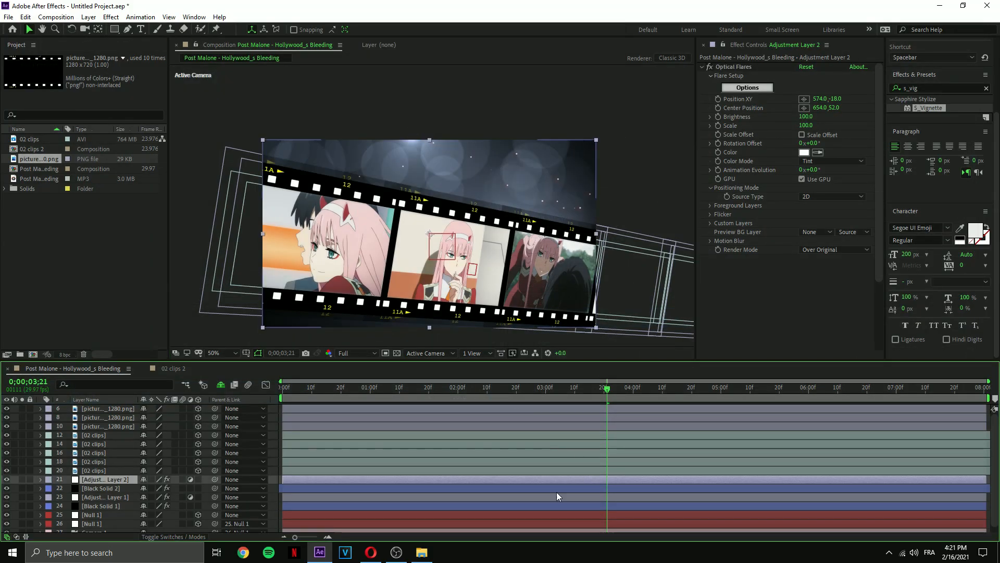
Move the second adjustment layer above the film-frame layers and give it an orange label.
drag(106, 411, 107, 409)
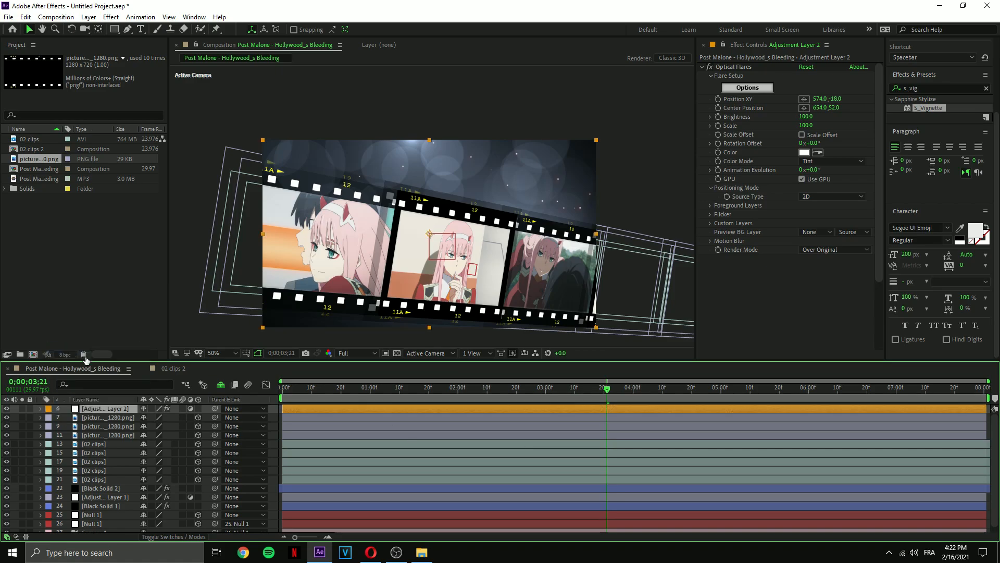
click(565, 391)
mouse_move(546, 392)
mouse_down()
mouse_move(376, 395)
mouse_move(552, 392)
mouse_up()
Animate the flare's brightness on the second adjustment layer with Easy Ease keyframes and tint the flare magenta.
scroll(438, 518, down, 1)
click(438, 518)
key(F9)
click(405, 389)
drag(594, 421, 414, 427)
drag(405, 390, 476, 392)
click(805, 153)
key(Return)
Save the project as "film strip tutorial" in the "ae projects" folder.
key(ctrl+s)
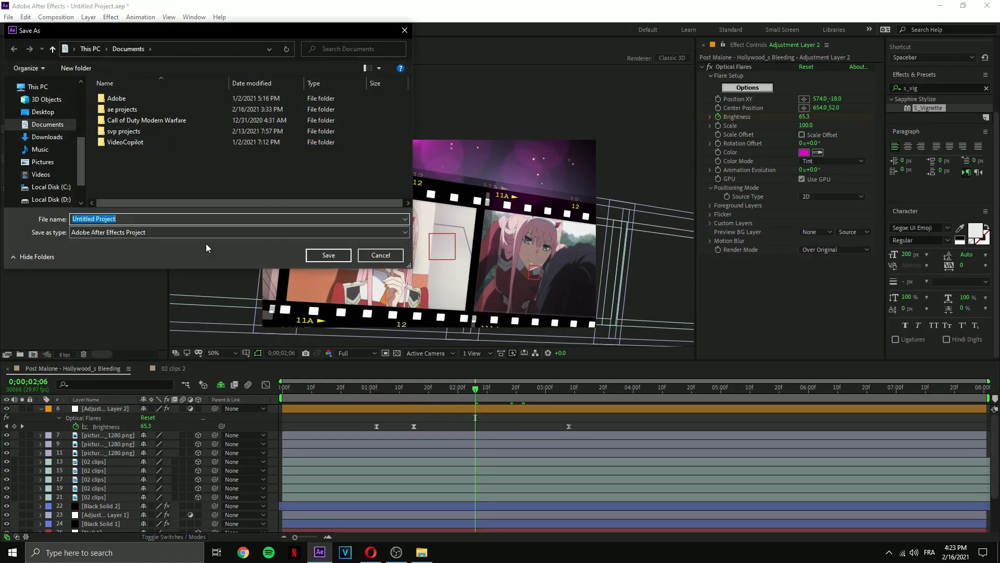
click(101, 99)
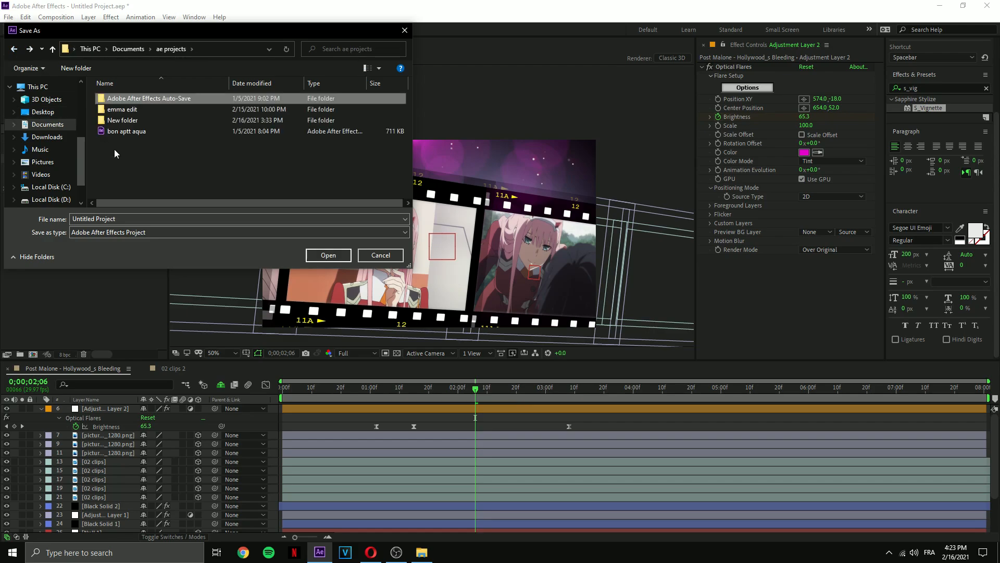
text(film strip tutorial)
key(Return)
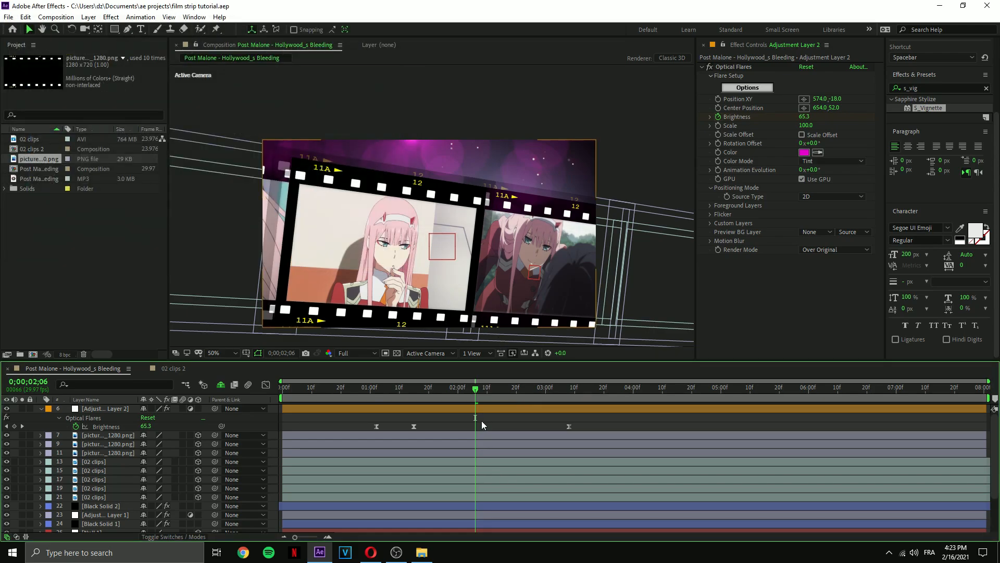
Duplicate the magenta flare's adjustment layer and tint the flare on the copy blue.
click(473, 409)
key(ctrl+d)
click(805, 152)
click(808, 260)
key(Return)
click(748, 88)
key(Return)
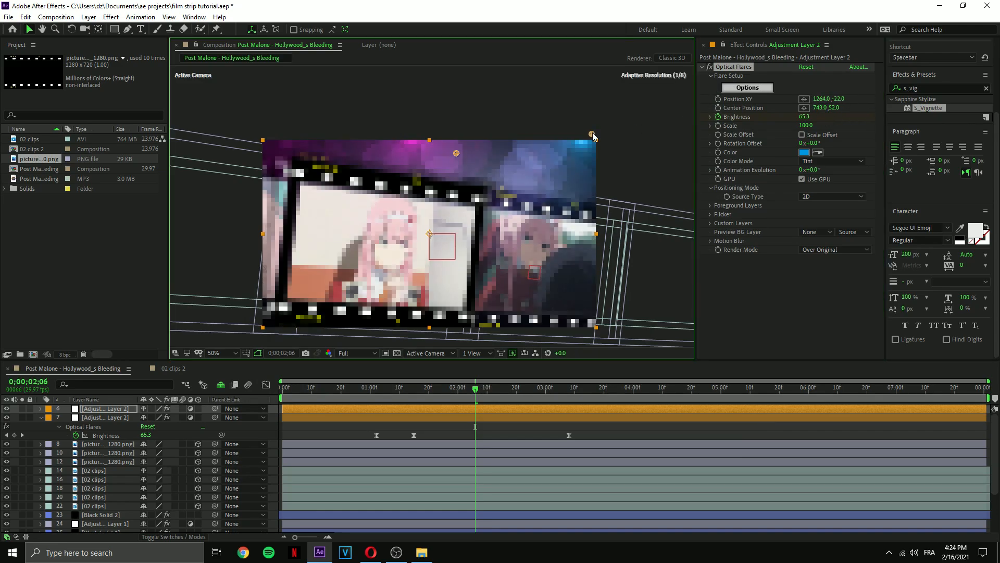
Create a new adjustment layer above the two orange flare layers and apply Magic Bullet Looks to it.
click(440, 417)
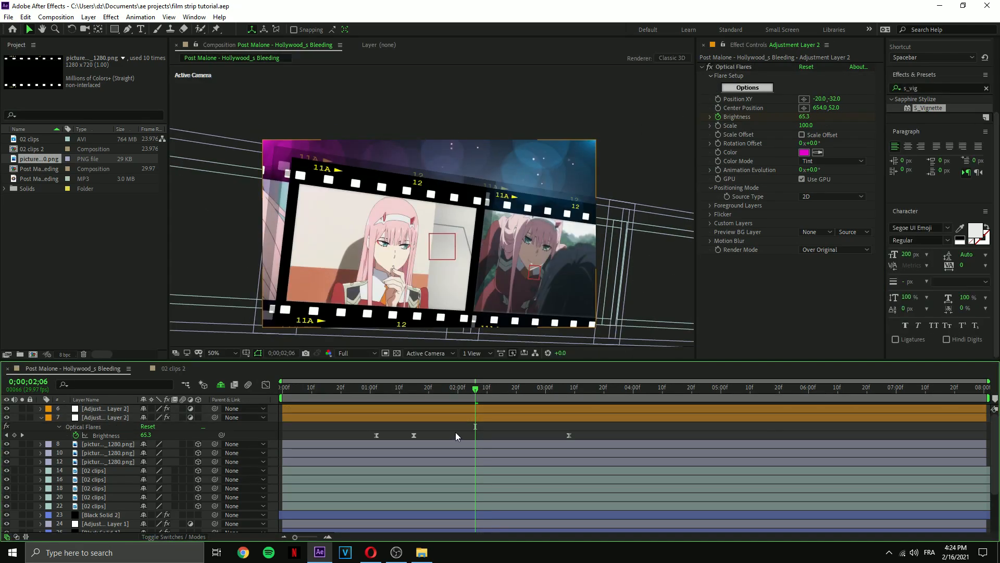
key(ctrl+alt+y)
click(927, 88)
text(s_vig)
double_click(927, 88)
text(looks)
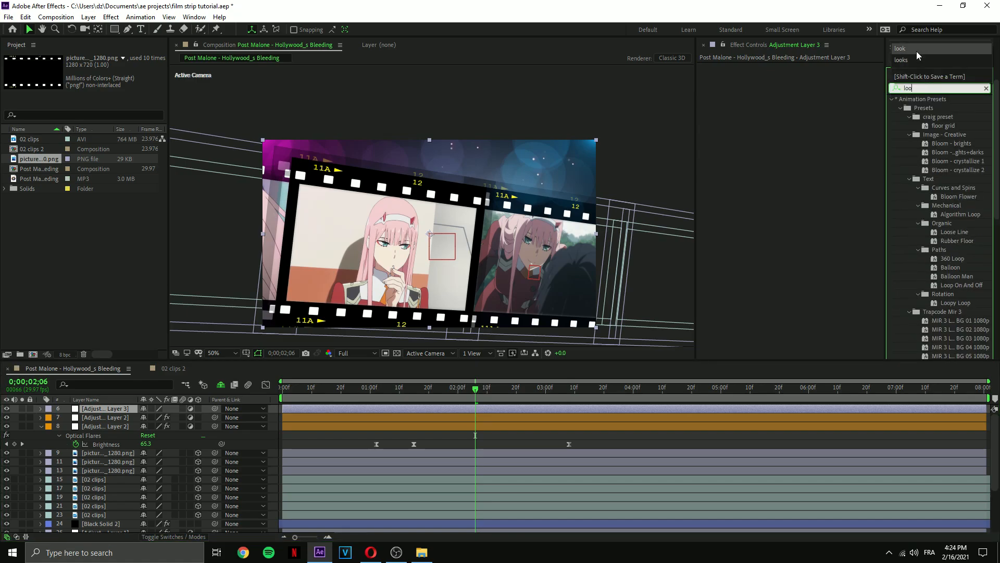
drag(938, 108, 524, 308)
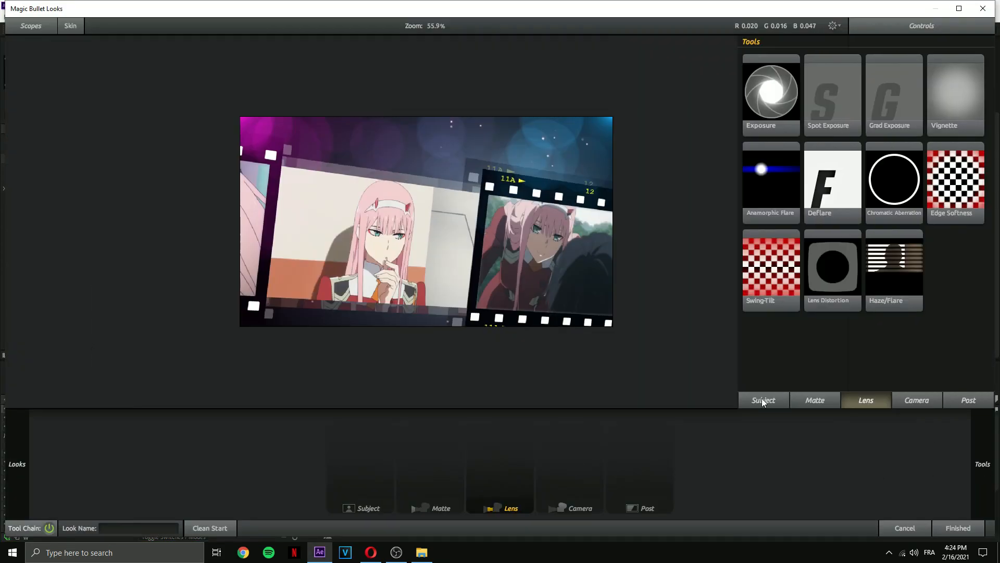
Add a Curves tool shaped into an S-curve and a Pop tool to the look's Subject stage.
click(761, 398)
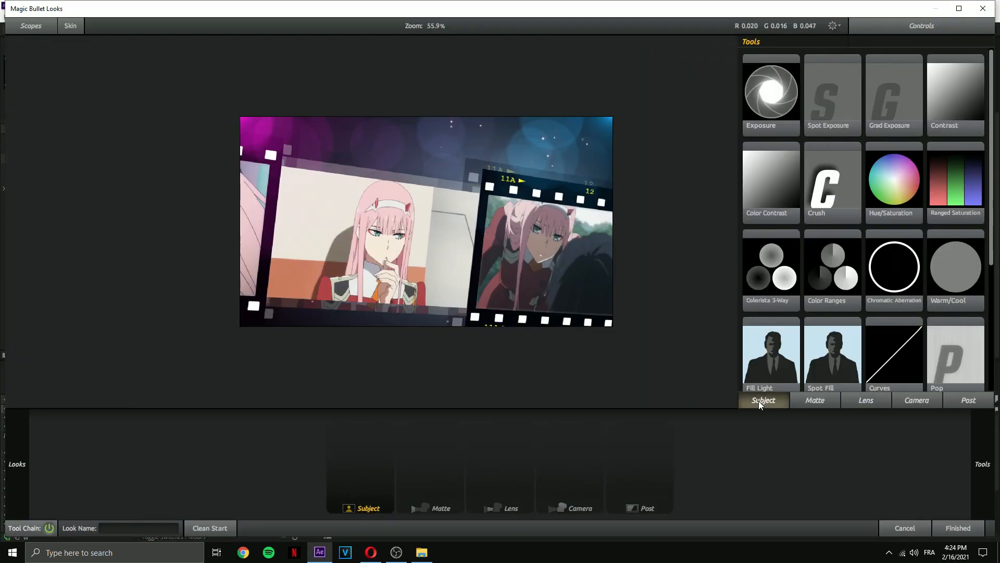
double_click(900, 350)
drag(907, 130, 906, 144)
drag(938, 99, 937, 80)
drag(922, 99, 922, 105)
drag(906, 145, 905, 143)
click(982, 464)
double_click(957, 355)
click(982, 463)
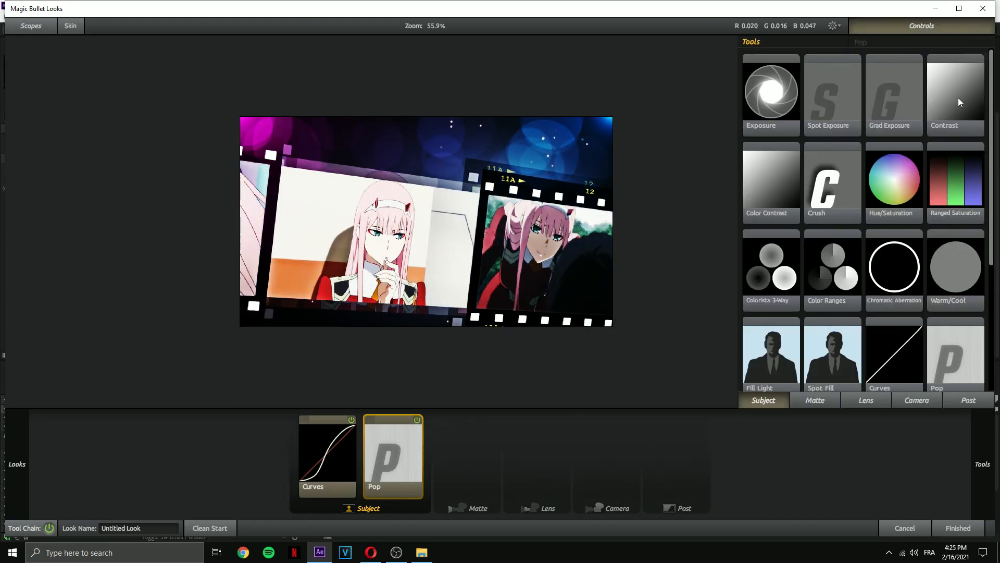
Add a Contrast tool with contrast 1.260, pivot 0.242 and exposure compensation -2.00, plus a 2-Strip Process tool in the Camera stage.
double_click(773, 179)
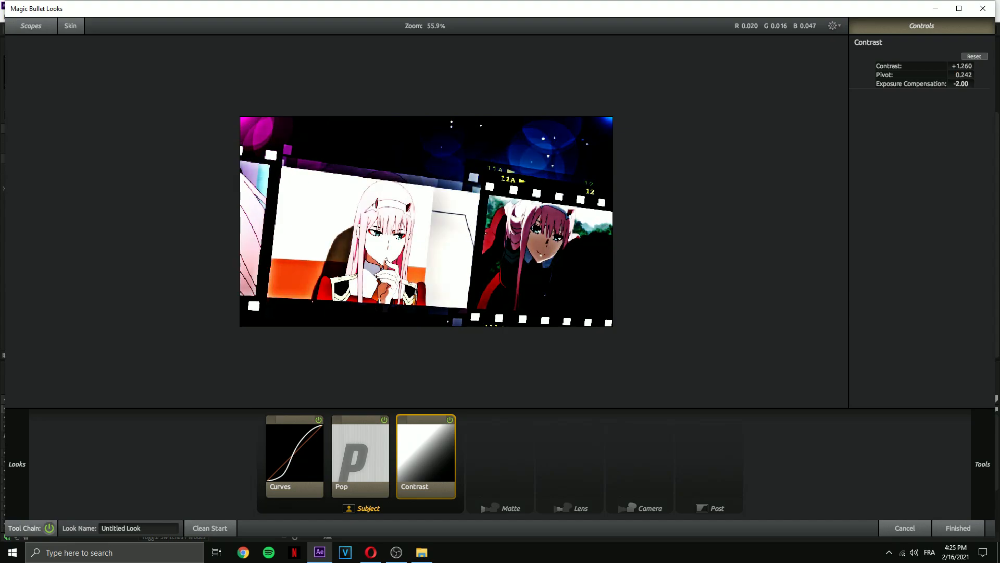
click(982, 464)
click(917, 400)
double_click(771, 354)
click(983, 463)
click(866, 400)
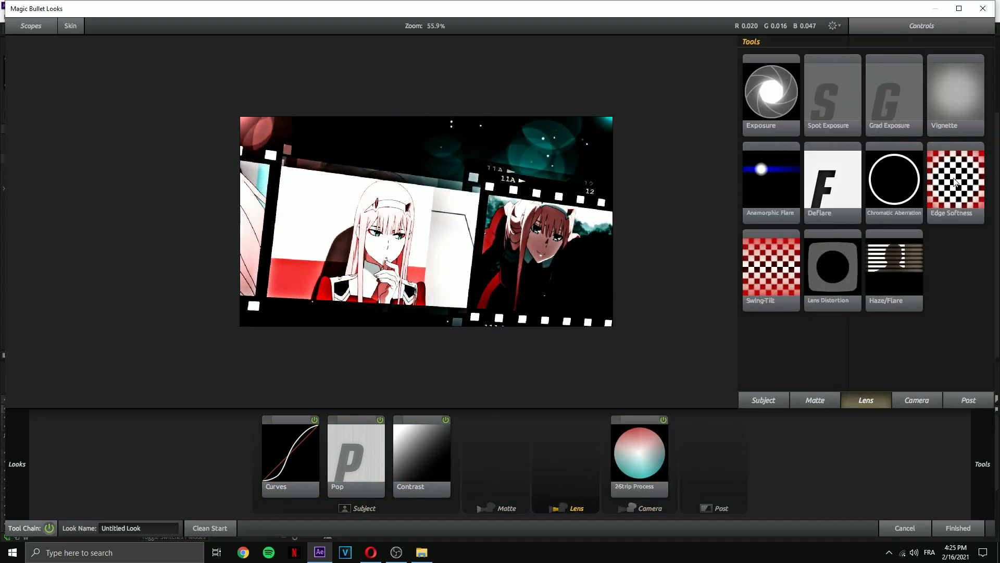
Add Edge Softness and Vignette tools to the look's Lens stage and apply the finished look.
double_click(771, 267)
click(983, 464)
double_click(833, 267)
click(982, 463)
click(972, 339)
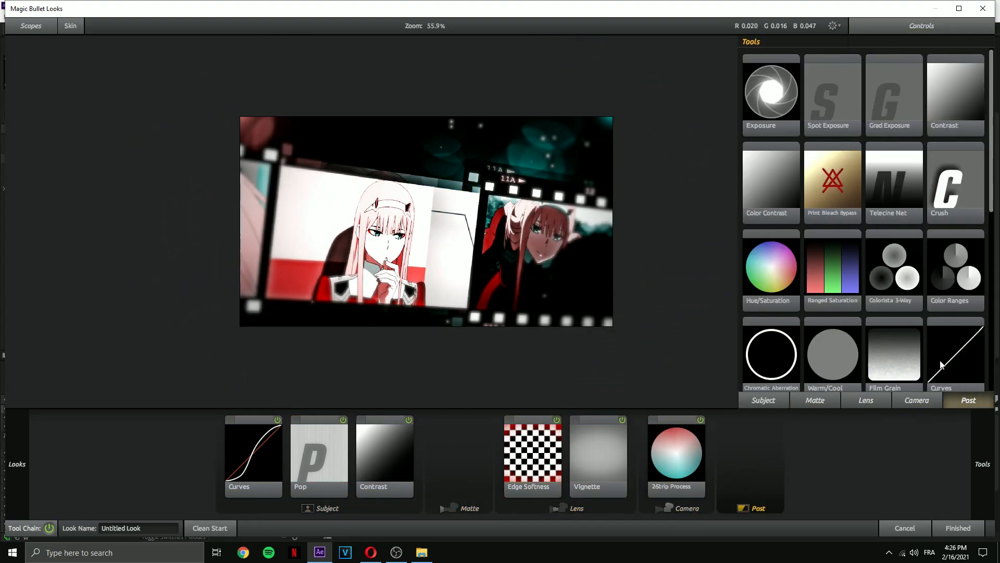
double_click(917, 163)
click(958, 527)
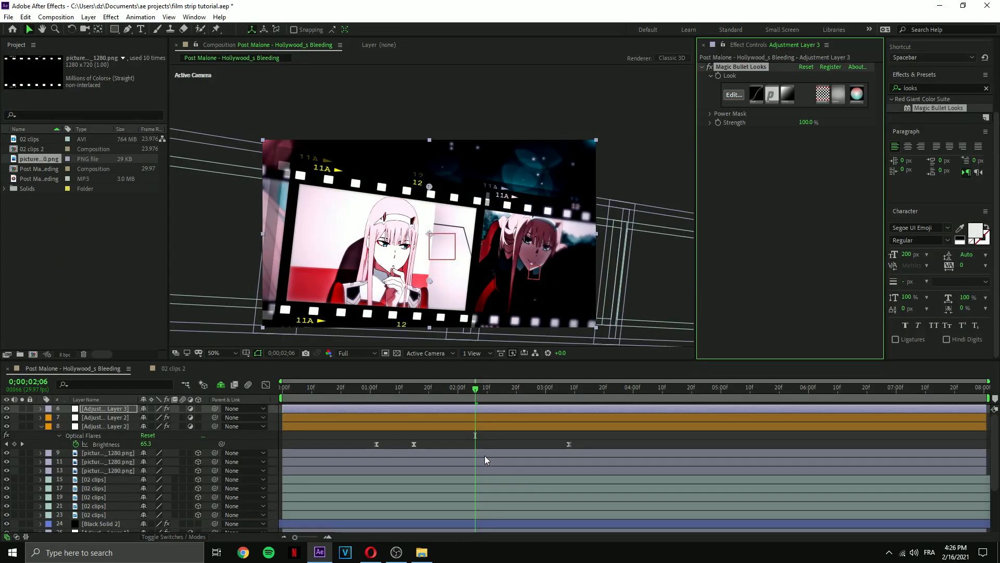
Move both flare adjustment layers beneath Black Solid 1 and delete their first and last Brightness keyframes.
drag(364, 388, 458, 389)
click(508, 425)
scroll(455, 504, down, 3)
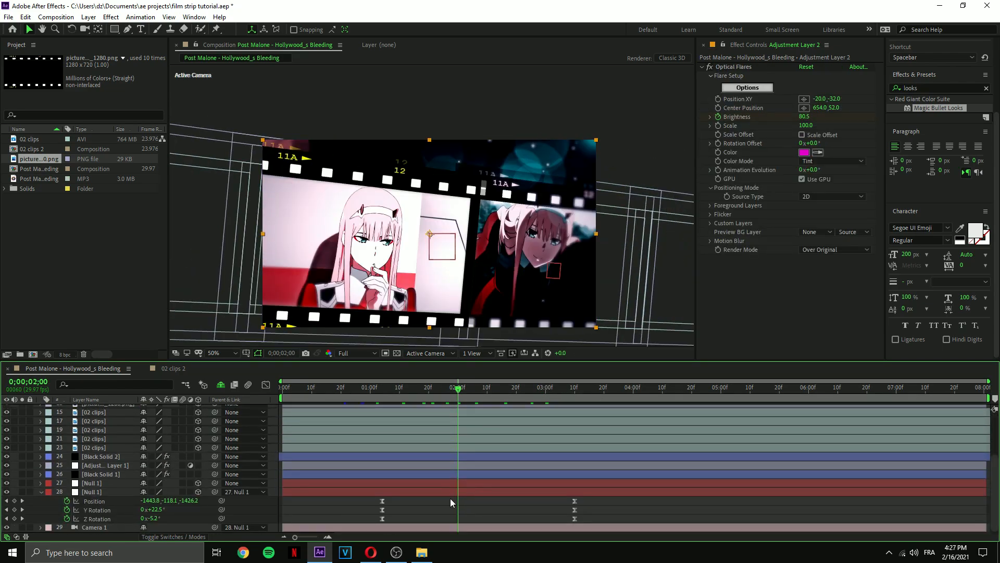
click(376, 501)
key(Delete)
Set the positioning source type of the magenta and blue flares to 3D and preview the animation.
mouse_move(458, 388)
mouse_down()
mouse_move(533, 390)
mouse_move(472, 391)
mouse_up()
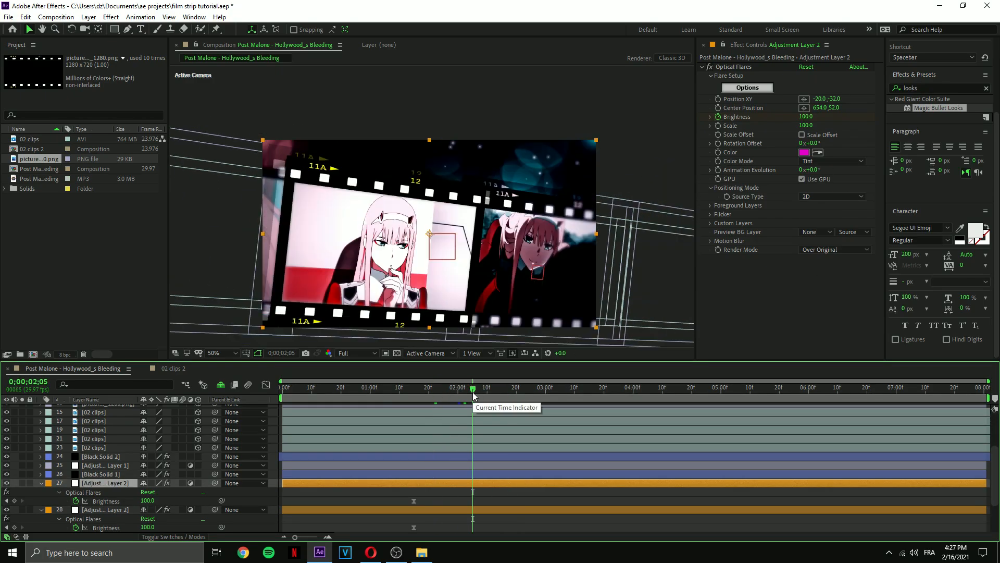
click(446, 388)
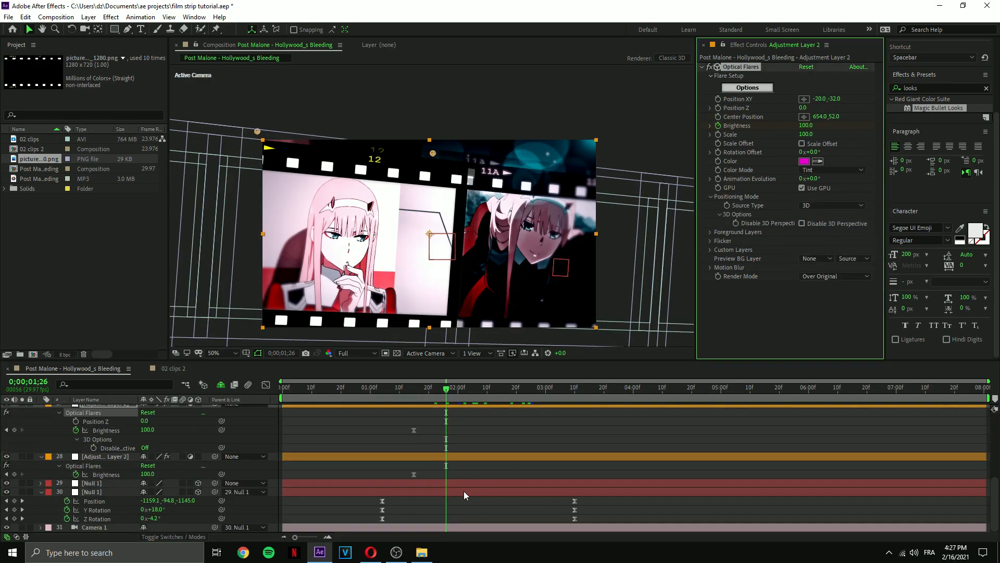
key(space)
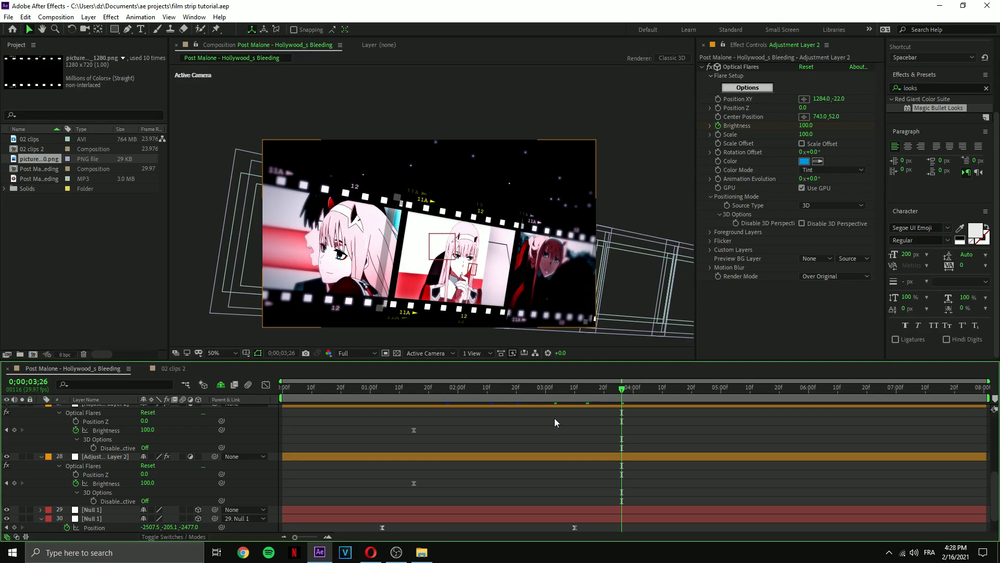
Apply Optical Flares with a 3D source type to Black Solid 1 and move the flare beyond the frame's upper-left corner.
click(445, 172)
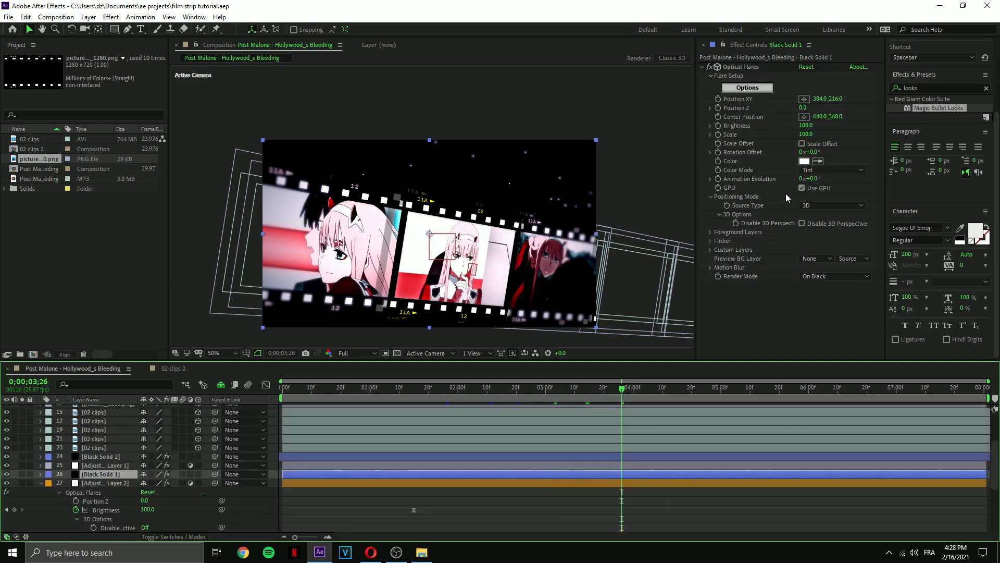
click(499, 460)
click(501, 474)
drag(392, 154, 328, 124)
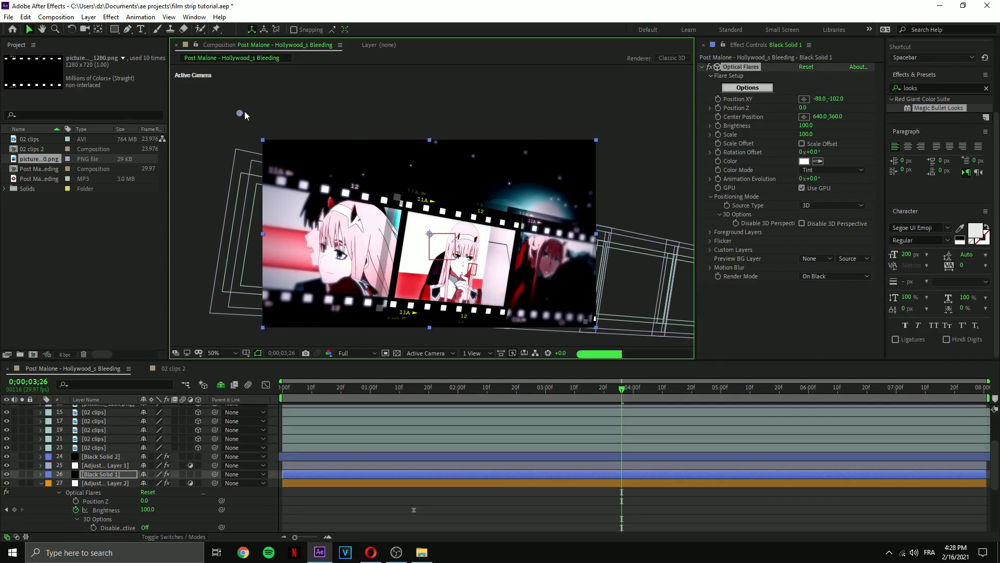
Undo the latest flare edits and copy the blue Optical Flares effect onto the solid below Black Solid 1.
key(ctrl+z)
key(ctrl+z)
key(ctrl+z)
key(ctrl+z)
key(ctrl+z)
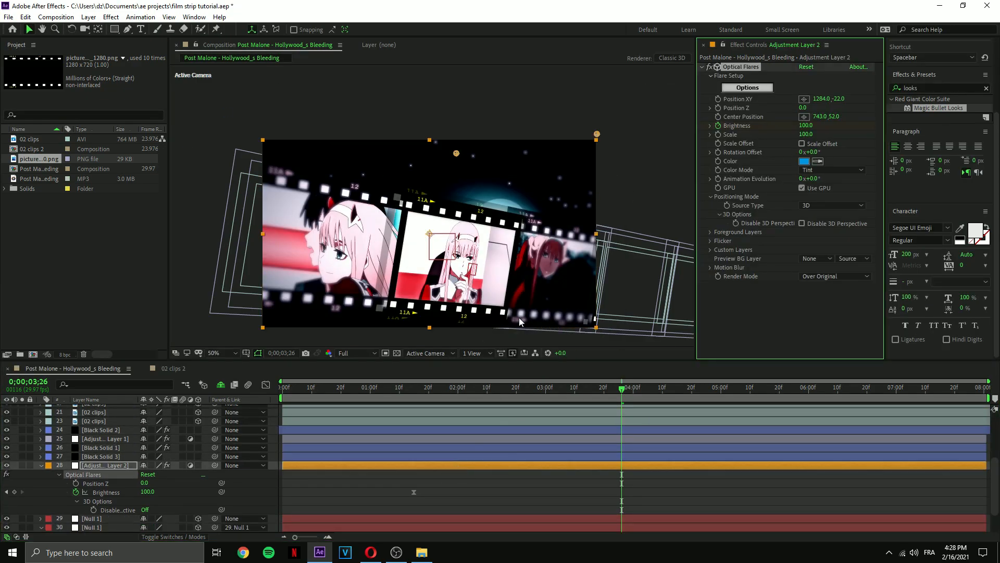
key(space)
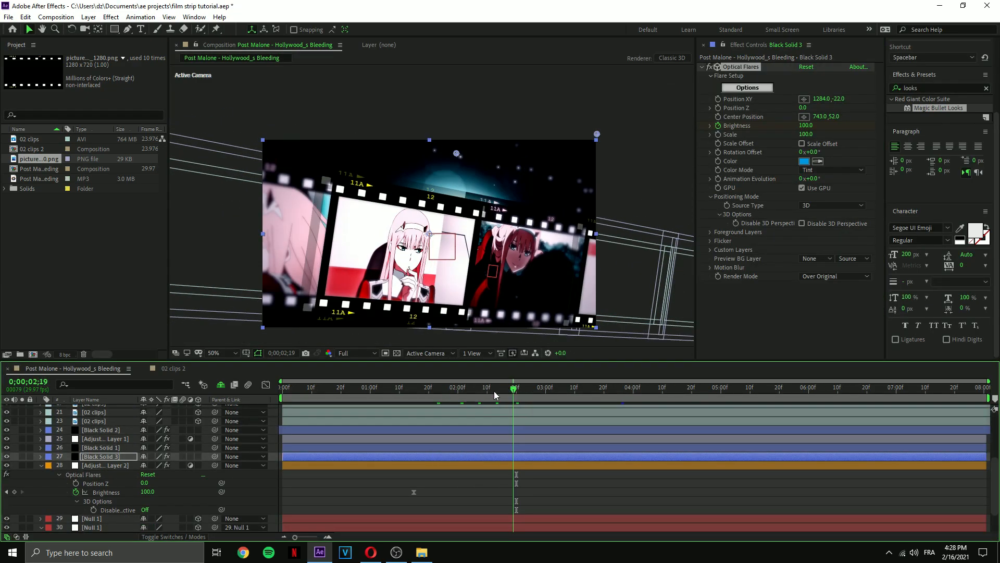
key(space)
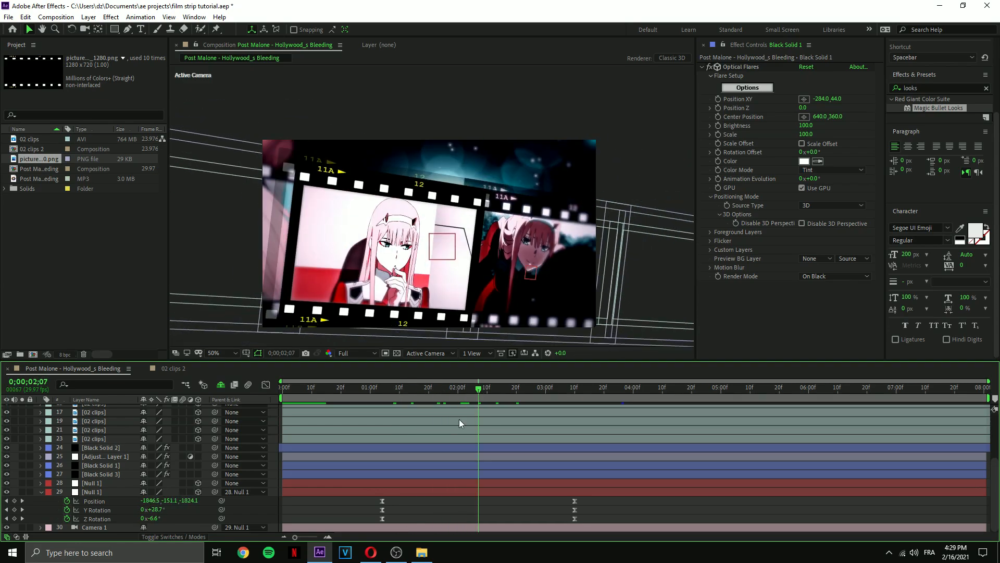
Create an adjustment layer above all other layers and apply the Warp effect with the Fish style.
scroll(458, 419, up, 5)
click(412, 407)
key(ctrl+alt+y)
double_click(933, 88)
text(warp)
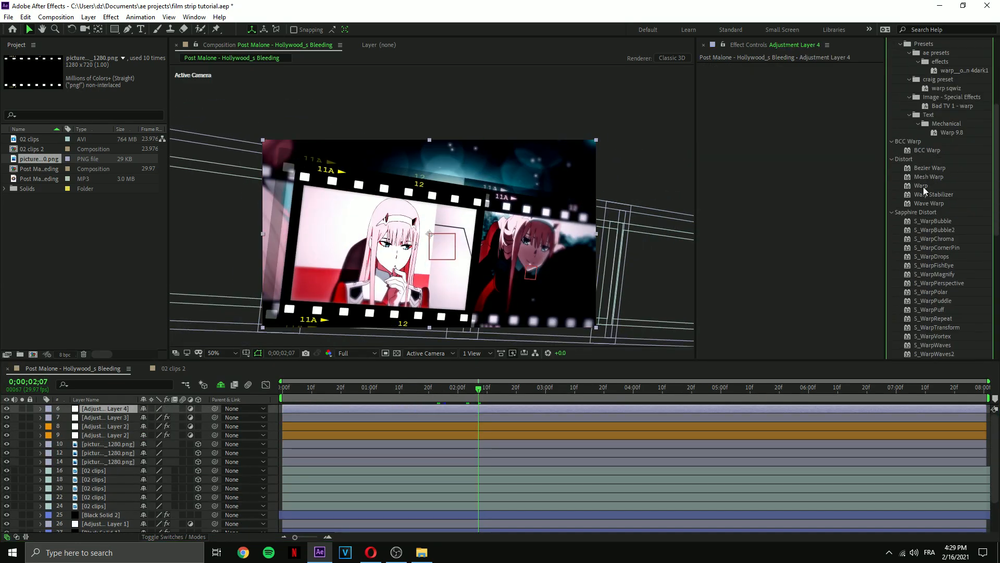
double_click(921, 186)
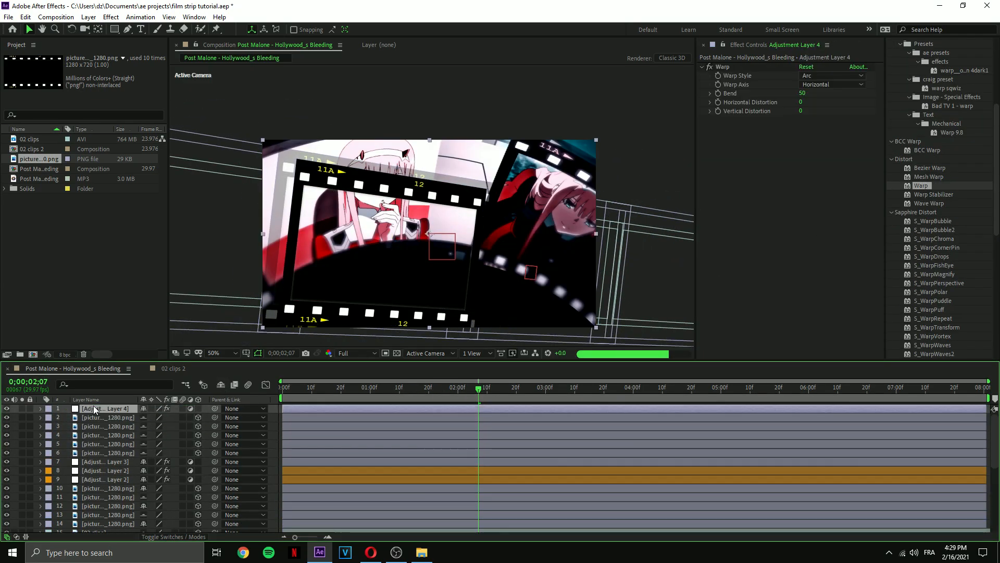
click(832, 76)
click(812, 167)
Keyframe the Warp bend from 0 at about 0;00;01;00 and set it to -5 near 0;00;02;15.
drag(803, 93, 778, 94)
click(717, 92)
key(u)
drag(479, 426, 370, 426)
click(502, 387)
double_click(802, 92)
text(-5)
key(Return)
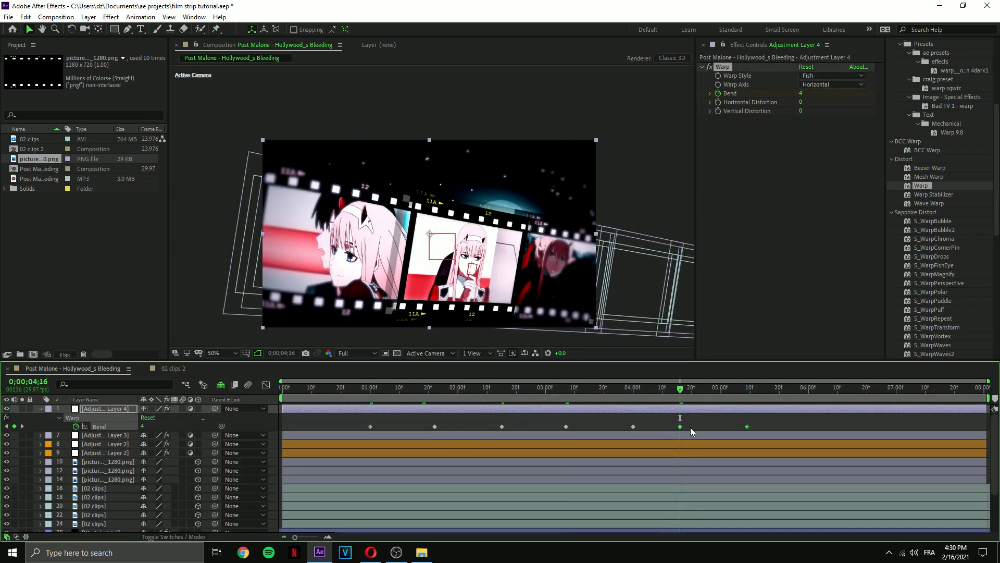
Preview the warp animation, then thin out its Bend keyframes and space them further apart.
click(353, 388)
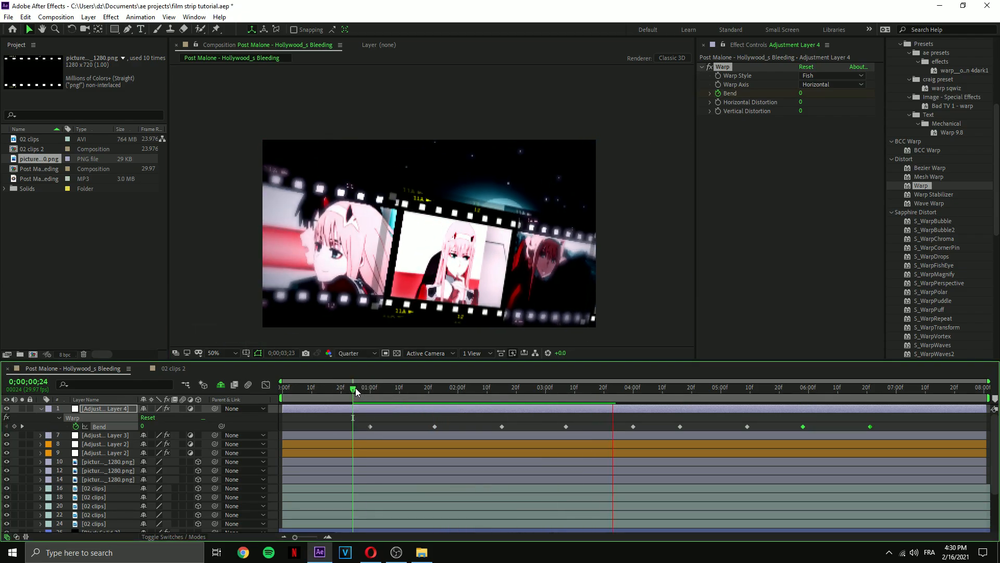
key(space)
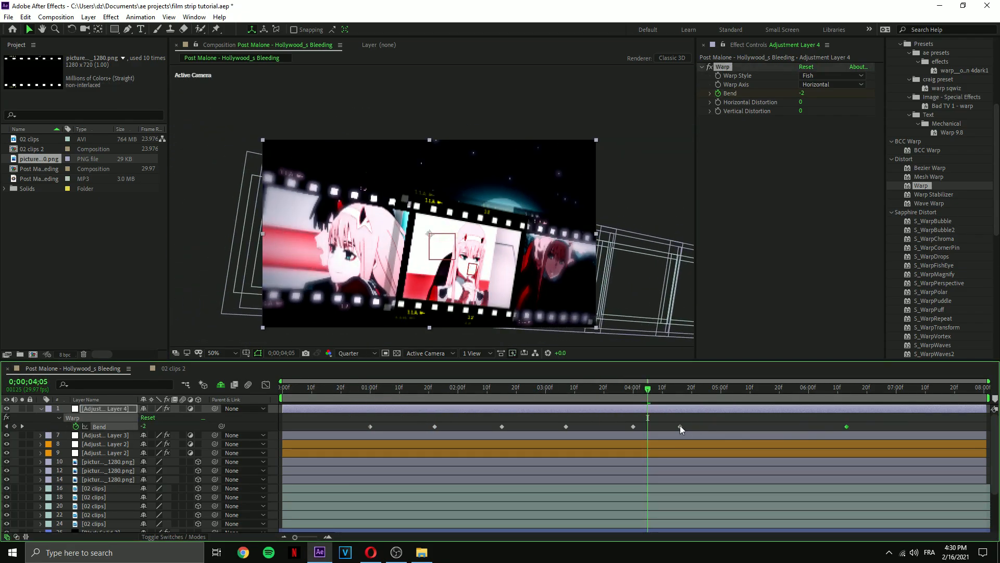
click(370, 387)
key(space)
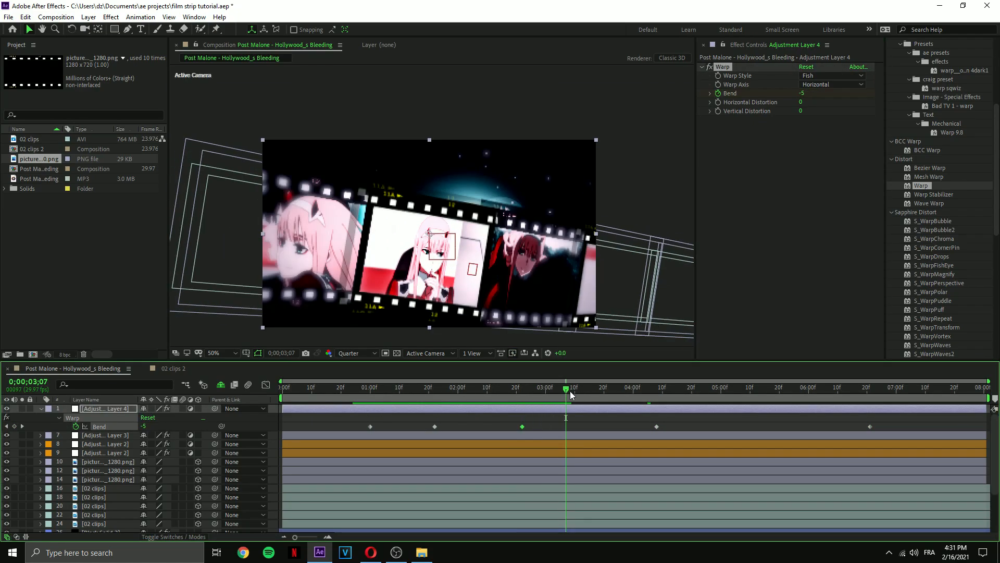
Set the Warp bend to 15 at 0;00;04;08 and play back the animation.
key(space)
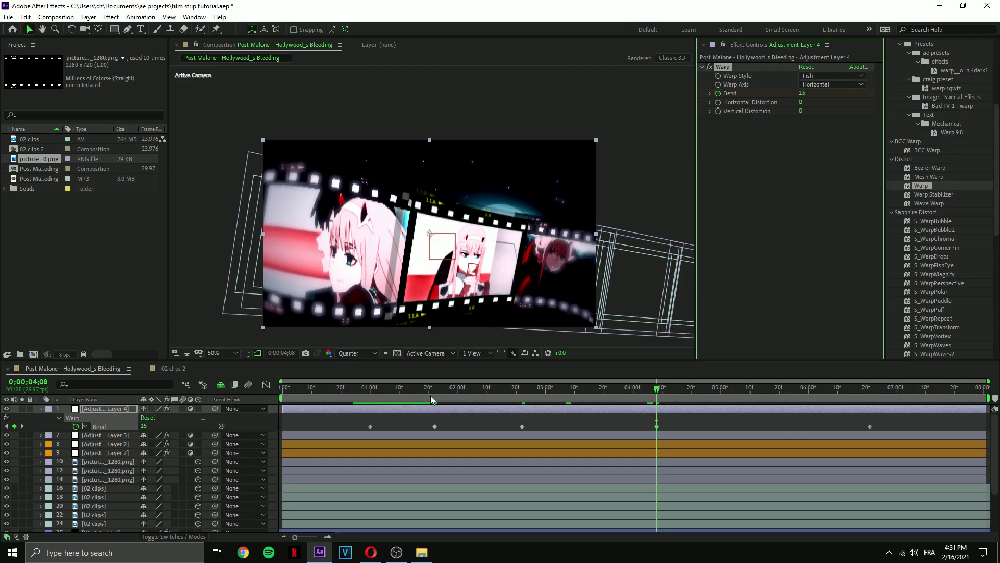
key(space)
drag(647, 388, 549, 417)
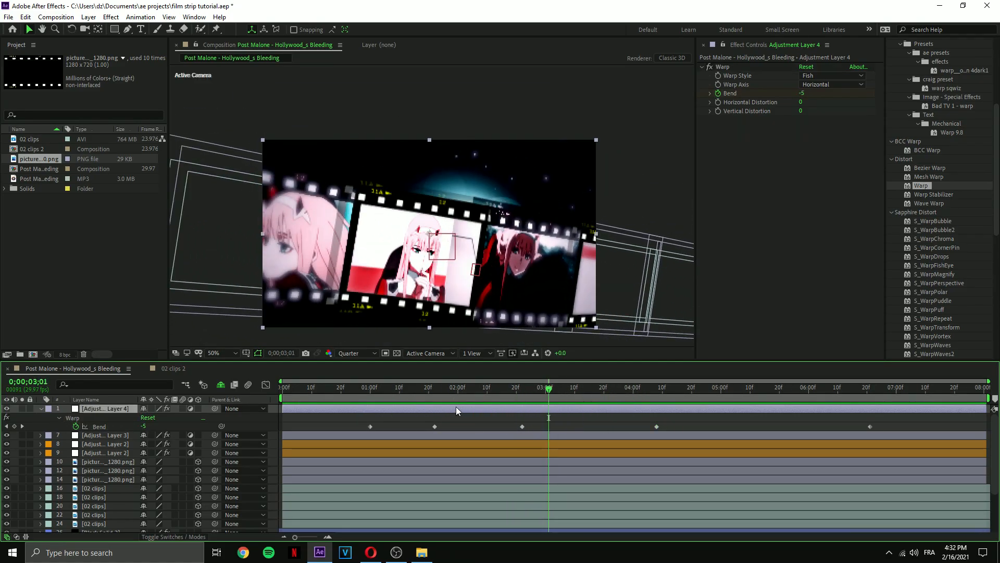
Unhide the shy layers, then add an Optical Flares adjustment layer directly below the two orange layers.
click(221, 385)
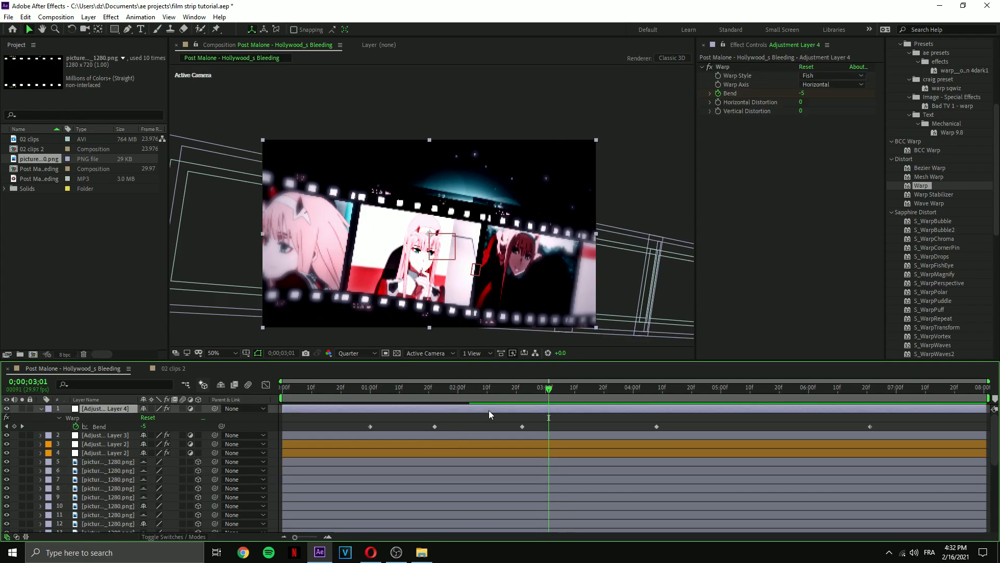
key(ctrl+alt+y)
click(111, 17)
click(270, 117)
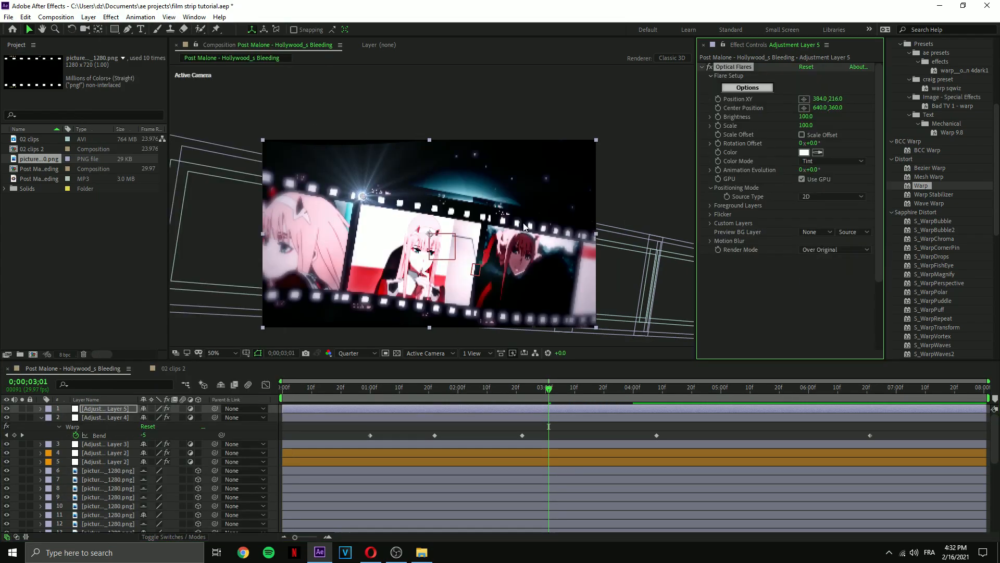
drag(105, 408, 101, 464)
Place the new flare near the frame's upper-left corner at about 56, 14 and replace elements in its stack with a Multi Iris.
click(804, 98)
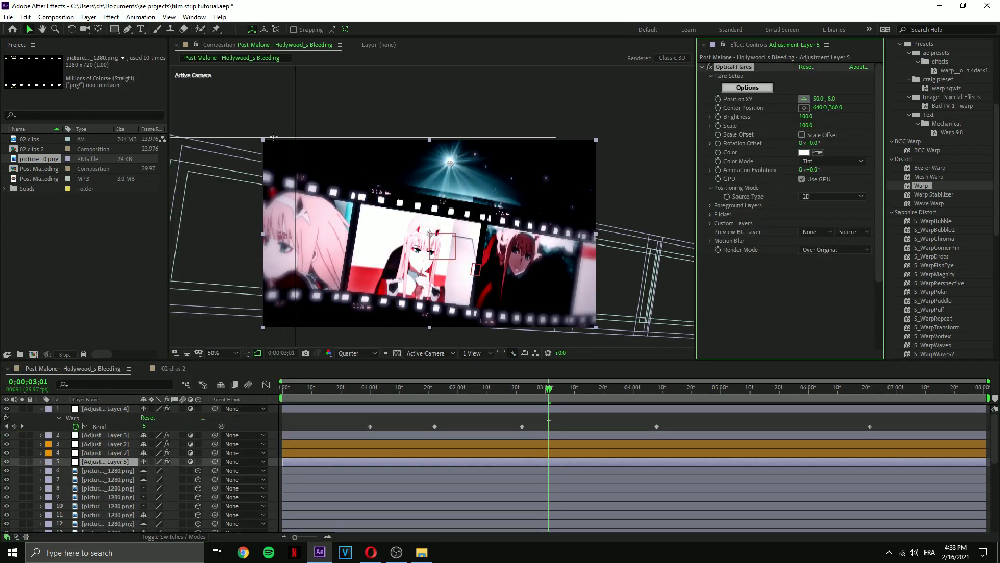
click(286, 149)
click(748, 87)
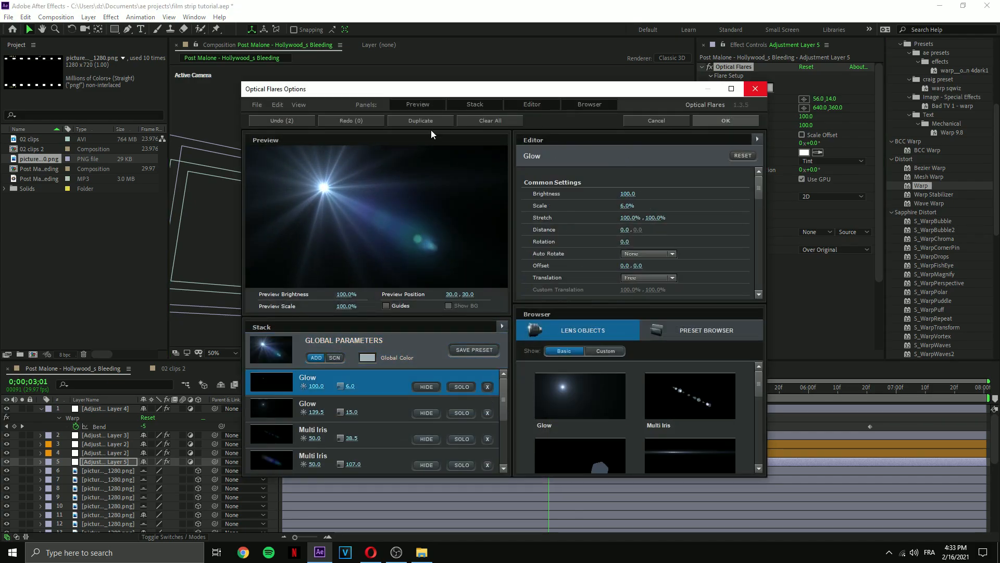
key(Delete)
key(Delete)
key(Delete)
click(678, 401)
click(726, 120)
Move the flare to about 2, -44, tint it purple and set its source type to 3D.
drag(277, 143, 263, 128)
click(804, 152)
click(758, 229)
click(810, 229)
click(893, 205)
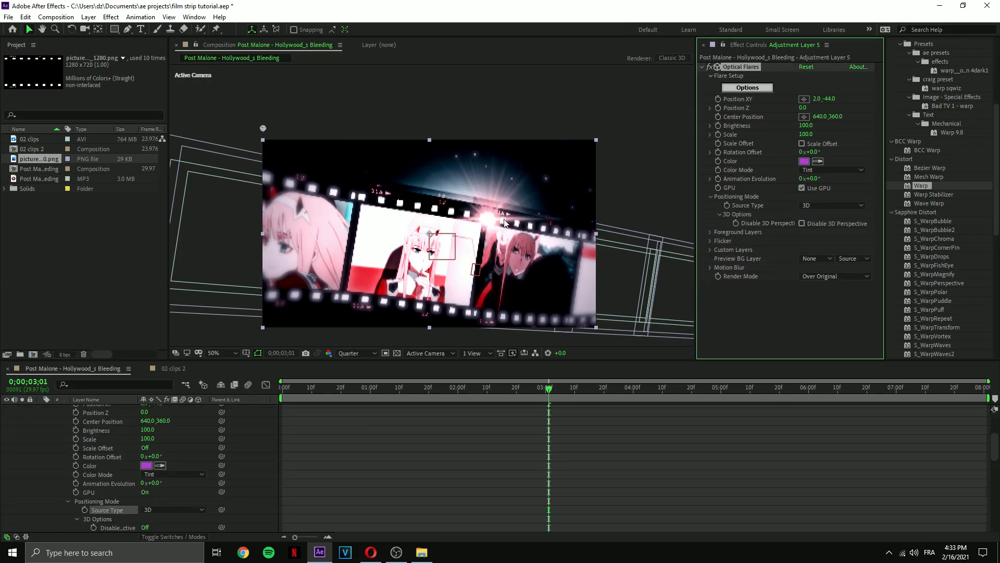
Move the purple flare to -1790, -620 and preview the animation from the start.
scroll(181, 127, down, 1)
drag(549, 391, 599, 391)
scroll(366, 345, up, 1)
key(u)
key(space)
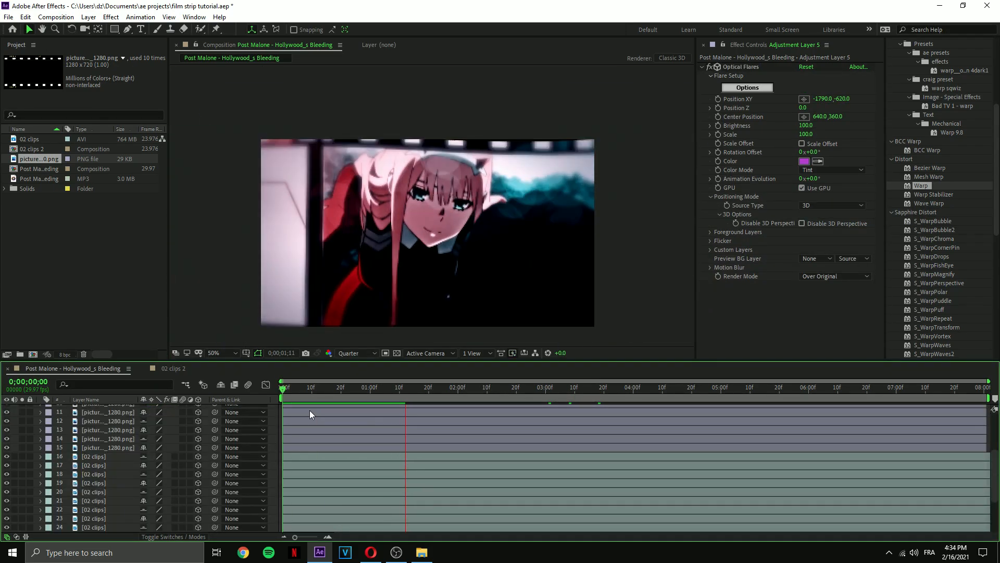
click(284, 395)
click(386, 392)
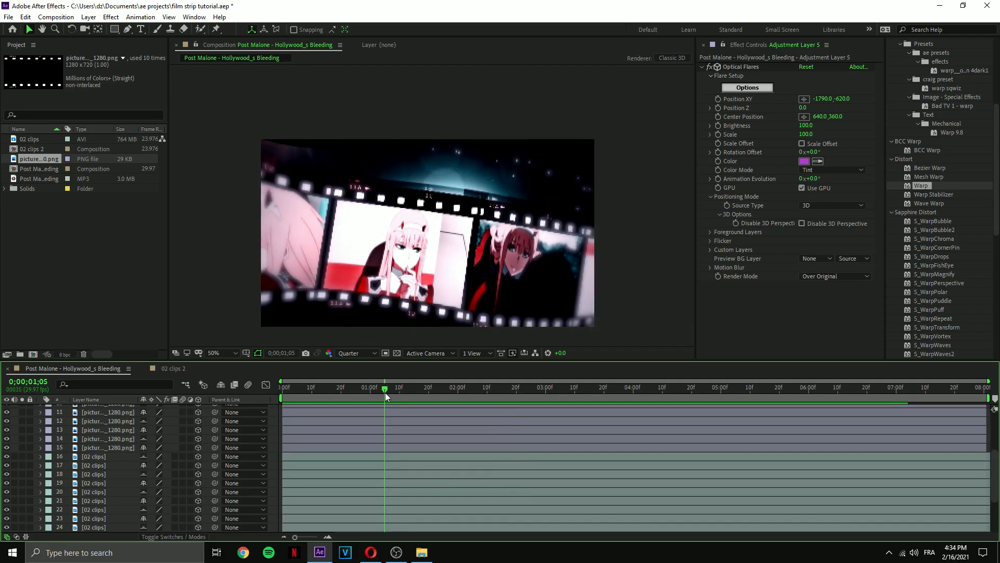
drag(386, 393, 450, 402)
Fit the composition view up to 100% and examine the finished frame at 0;00;02;12.
right_click(273, 108)
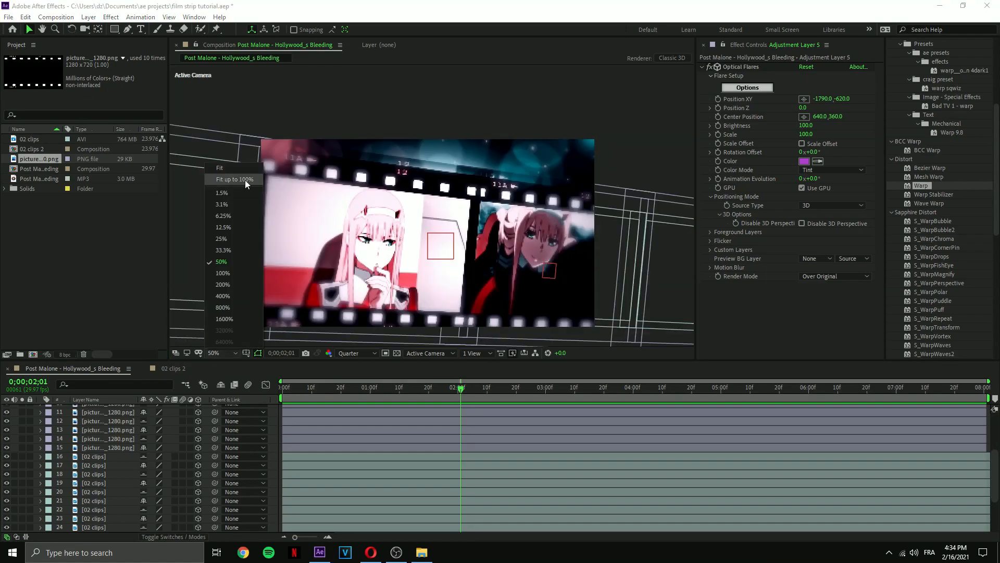
click(244, 180)
scroll(439, 458, up, 5)
drag(460, 390, 494, 395)
key(comma)
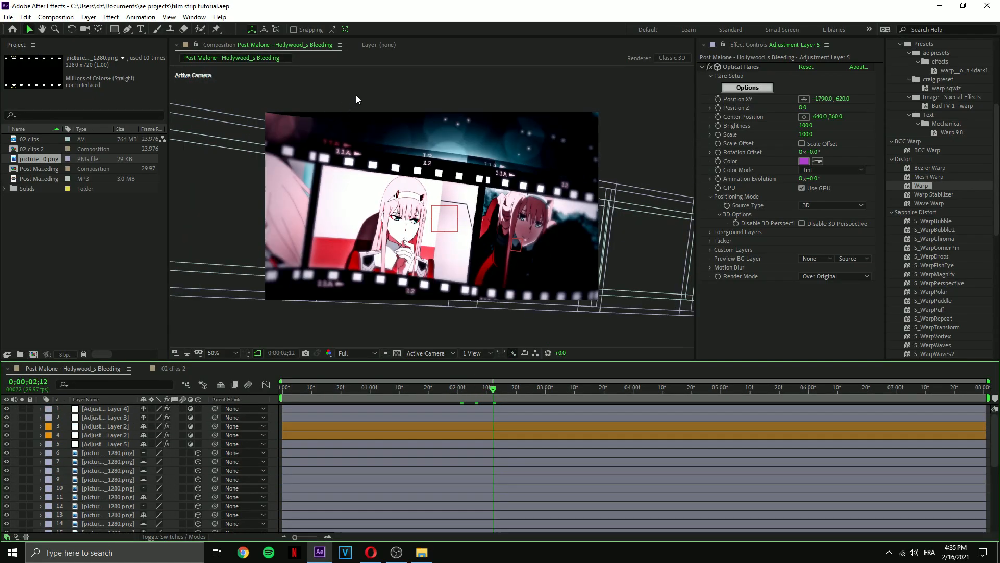
click(214, 353)
click(236, 179)
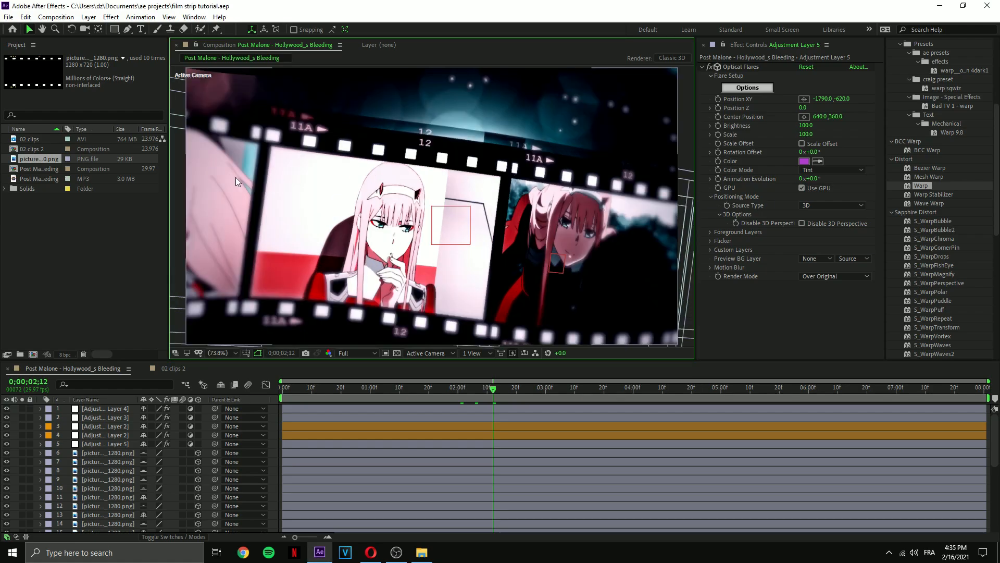